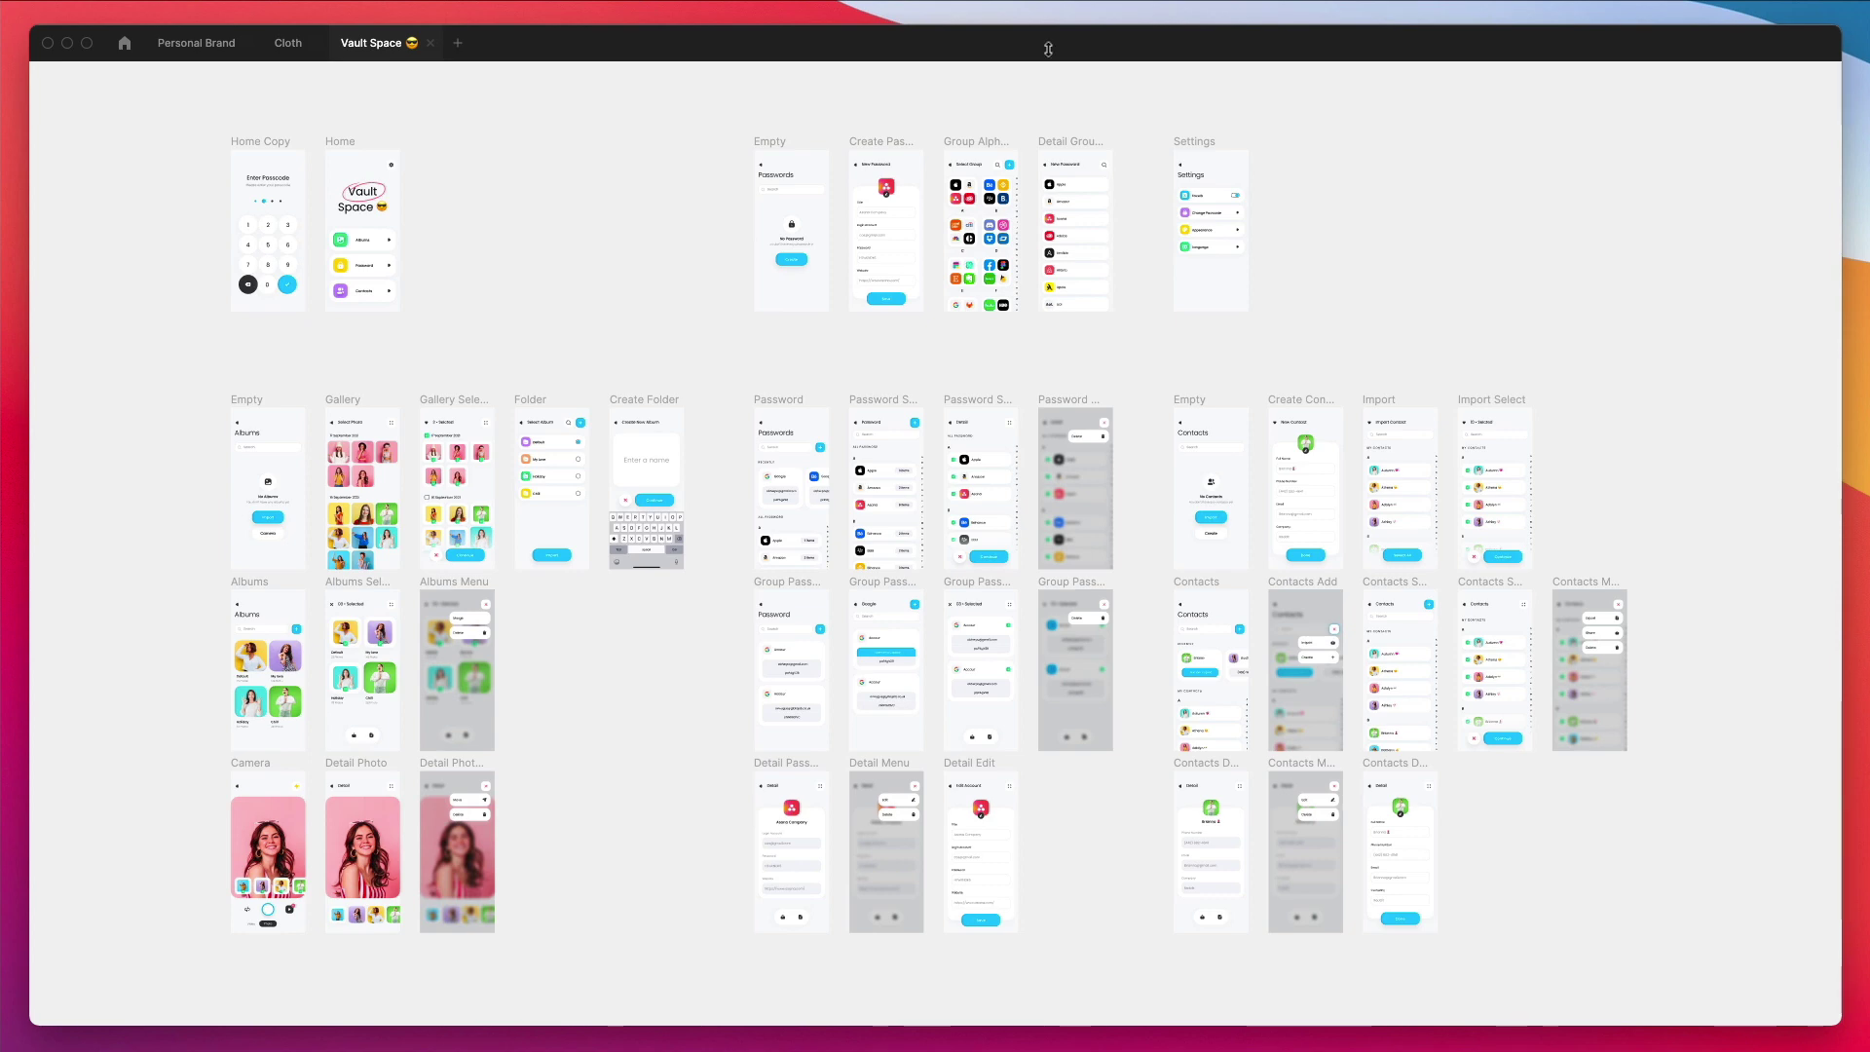
scroll(600, 352, up, 3)
scroll(599, 352, up, 2)
scroll(598, 360, up, 2)
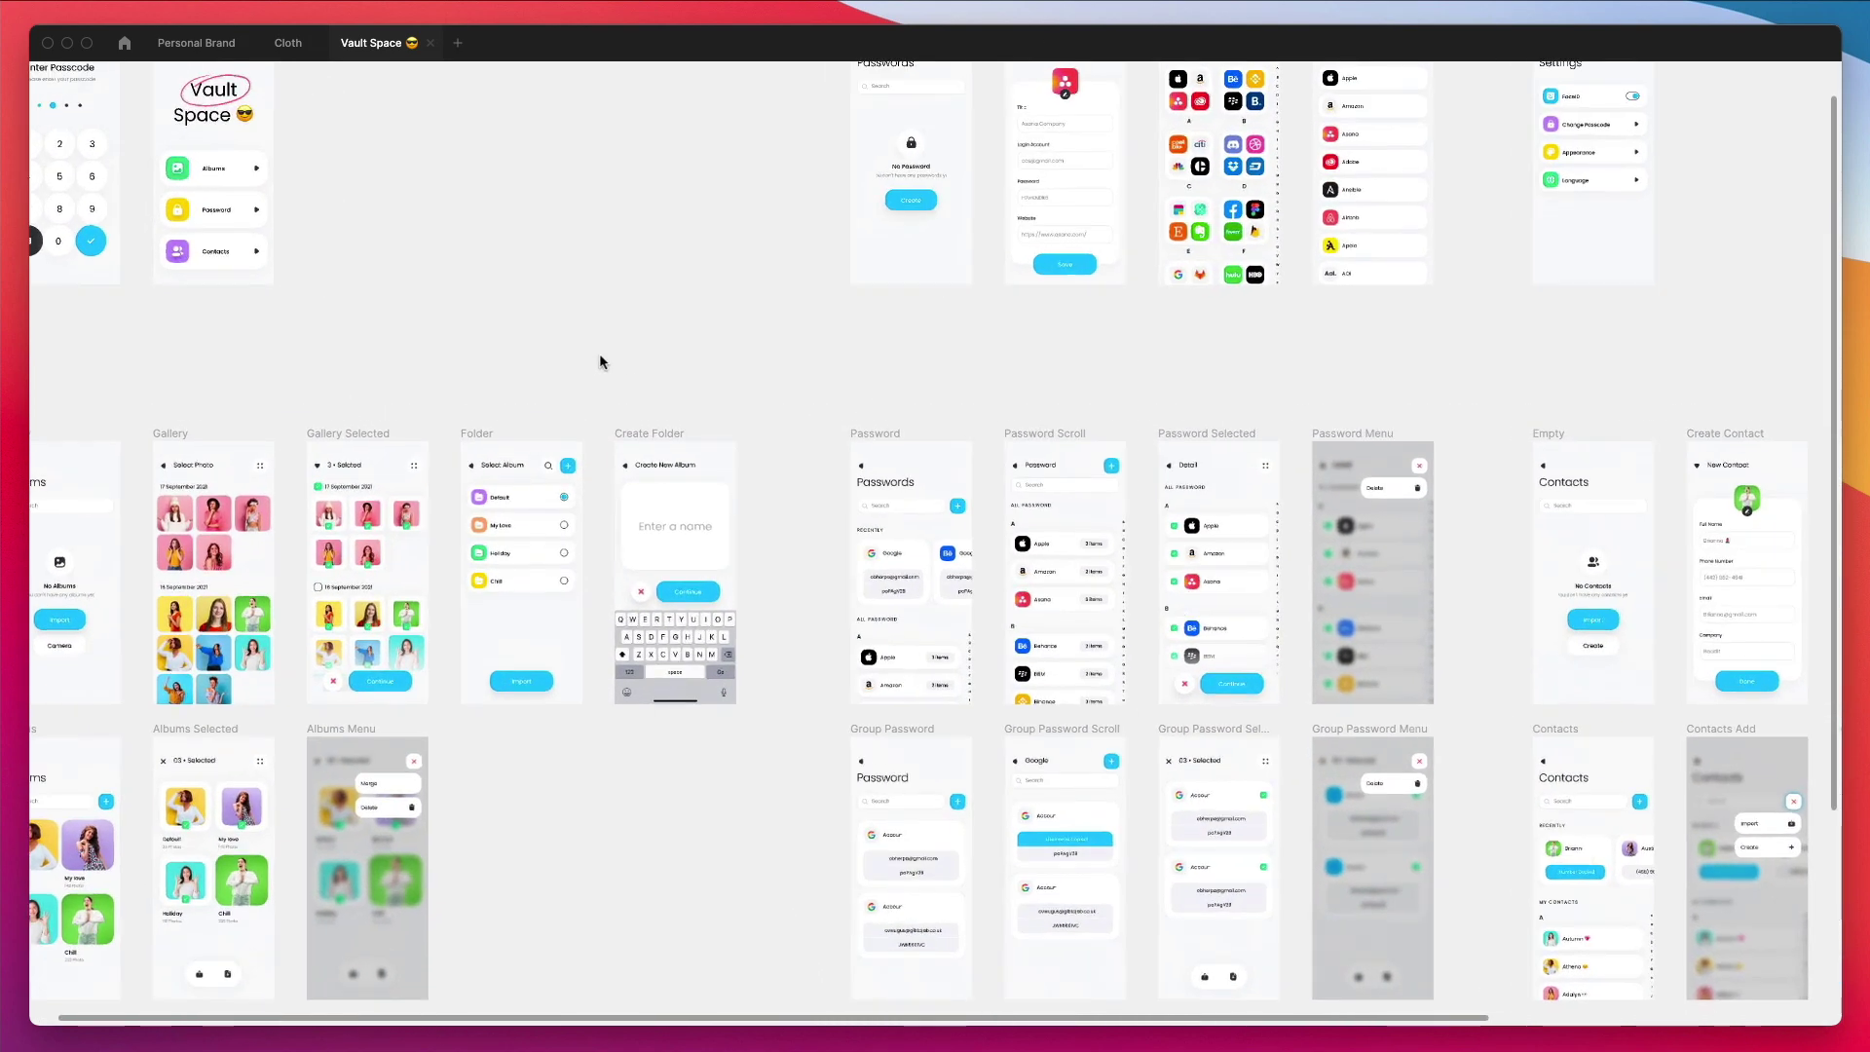
scroll(599, 361, up, 3)
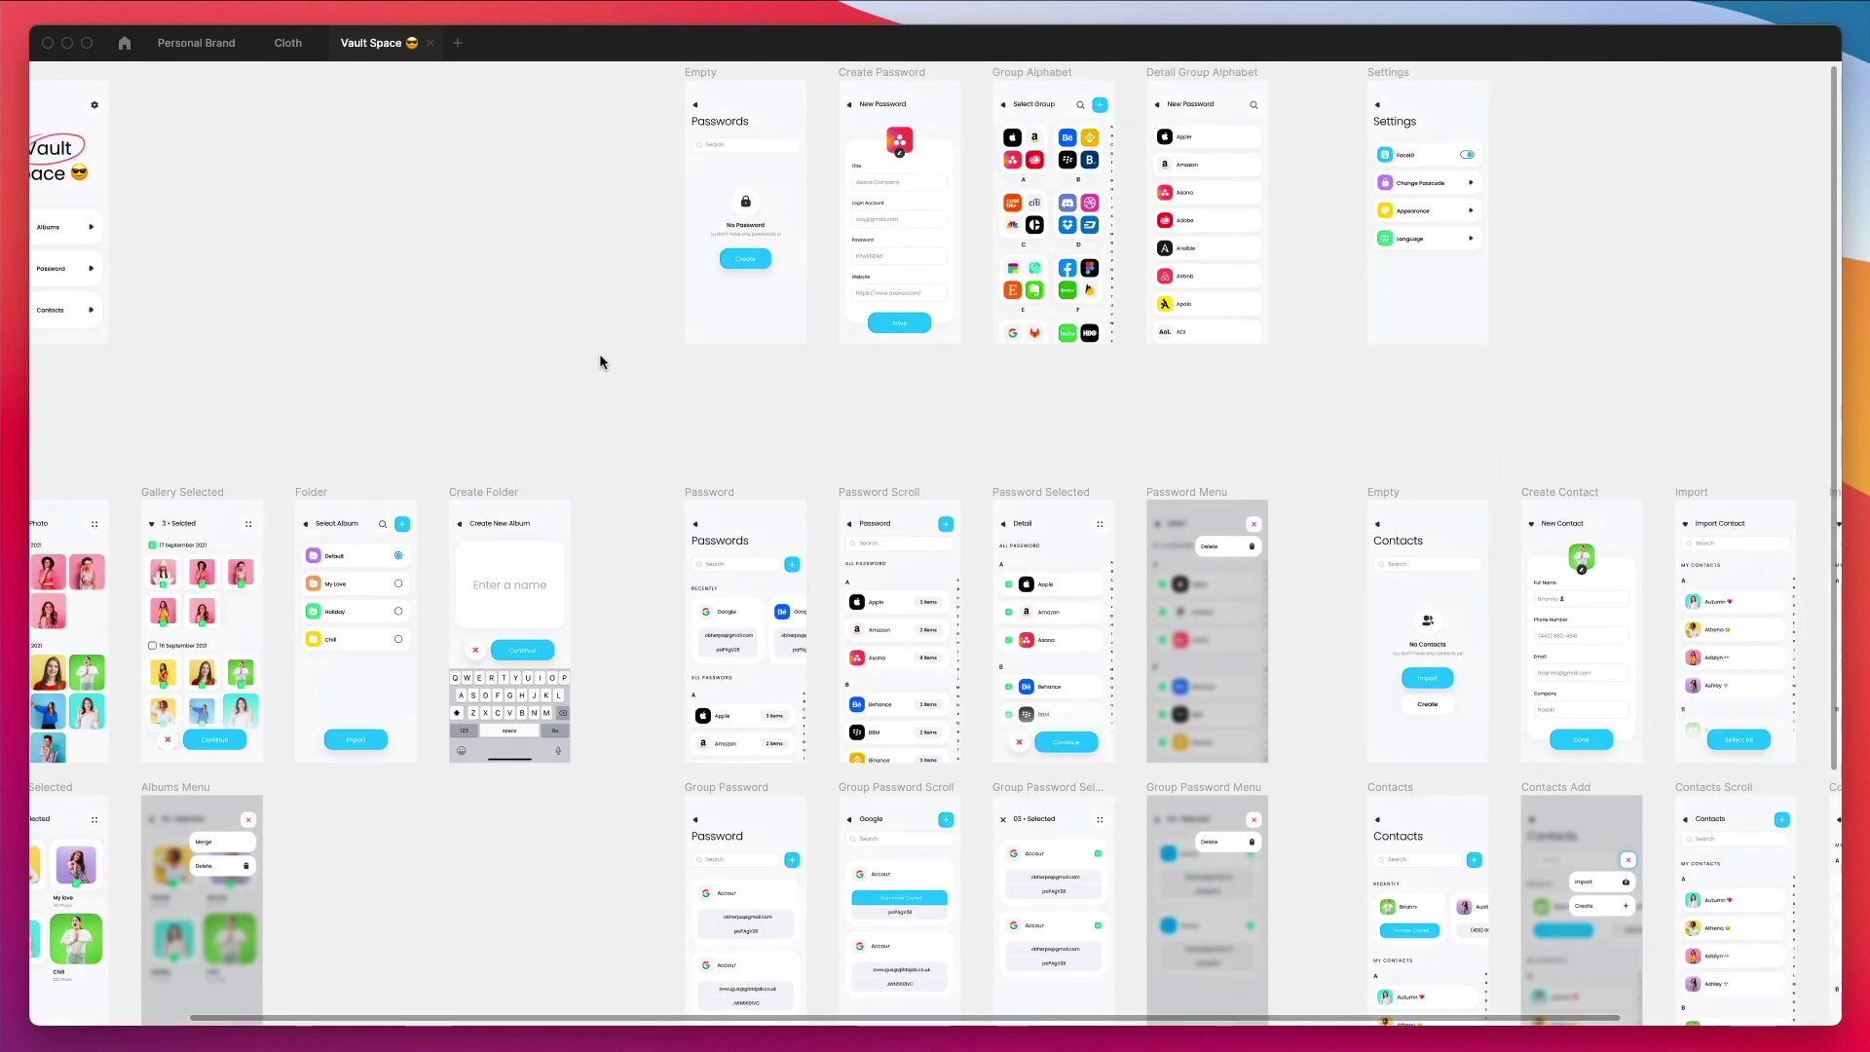
scroll(599, 361, right, 3)
scroll(598, 362, right, 3)
scroll(599, 361, up, 1)
scroll(599, 361, right, 1)
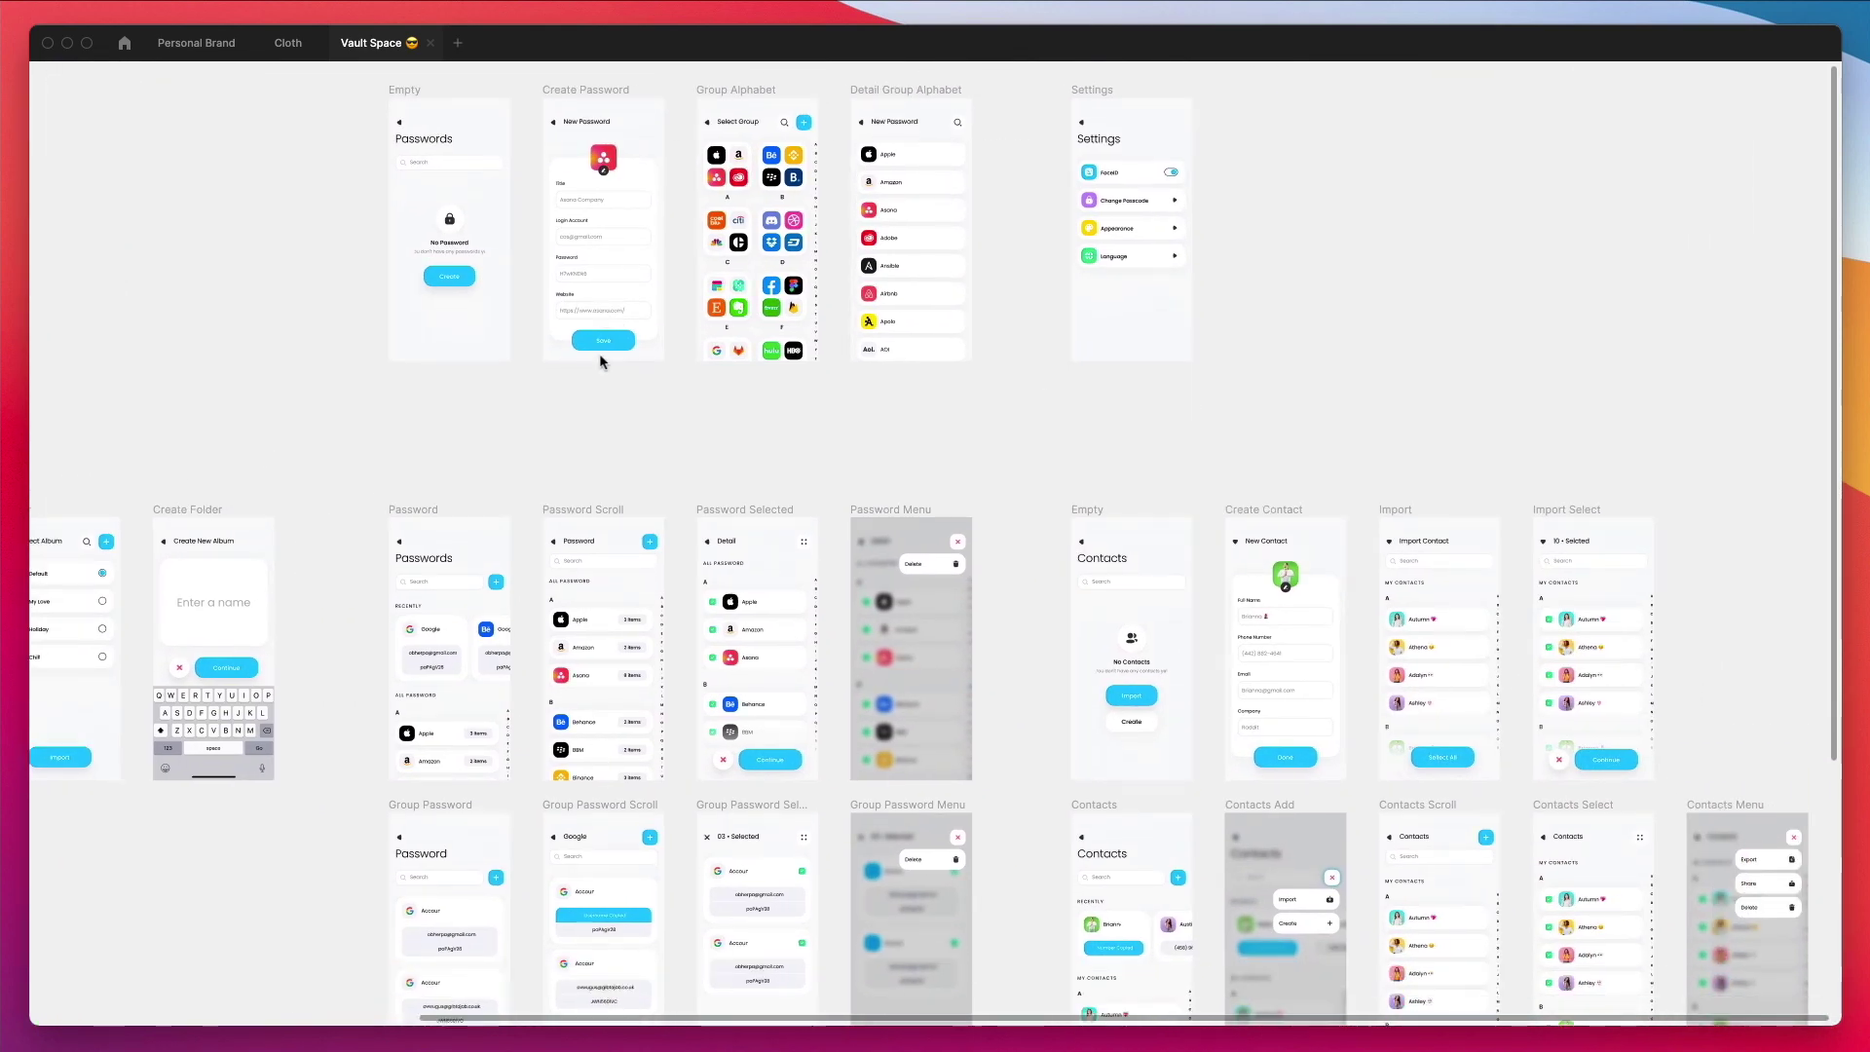
scroll(600, 361, down, 2)
scroll(598, 360, down, 2)
scroll(600, 361, right, 1)
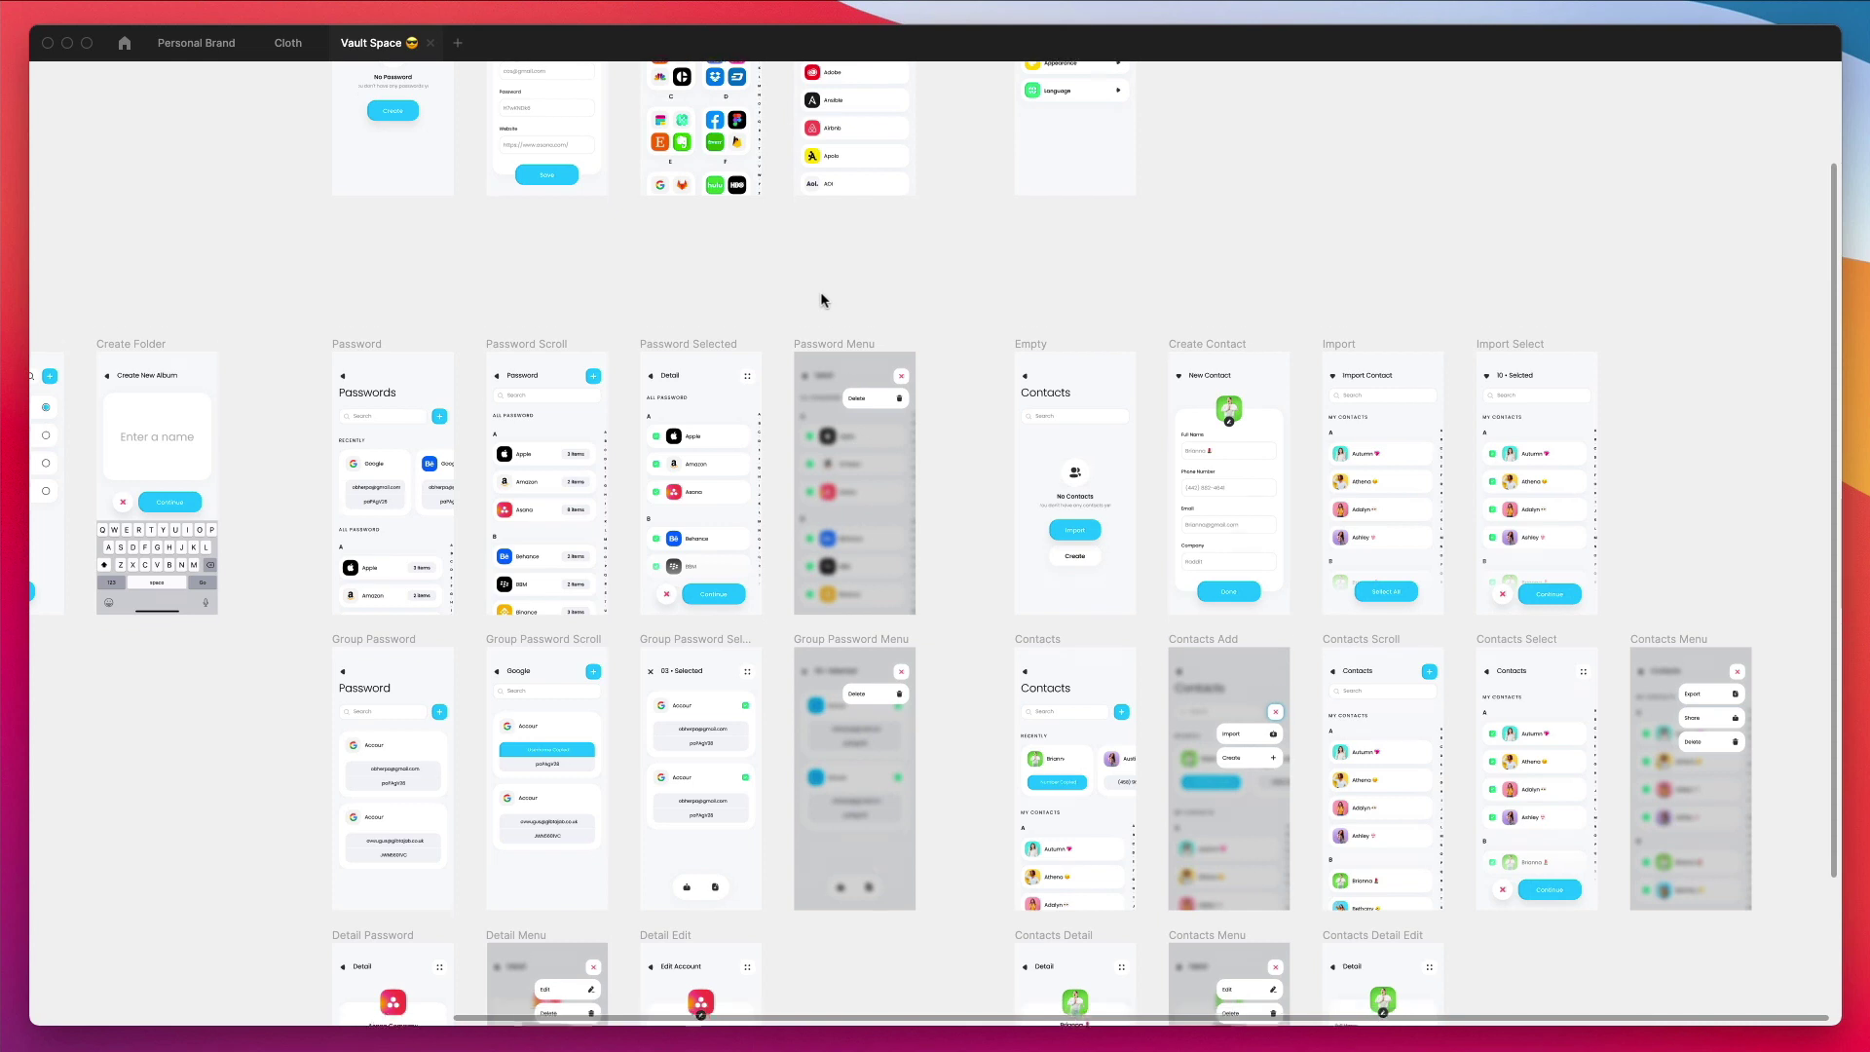
scroll(821, 300, down, 2)
scroll(819, 298, up, 1)
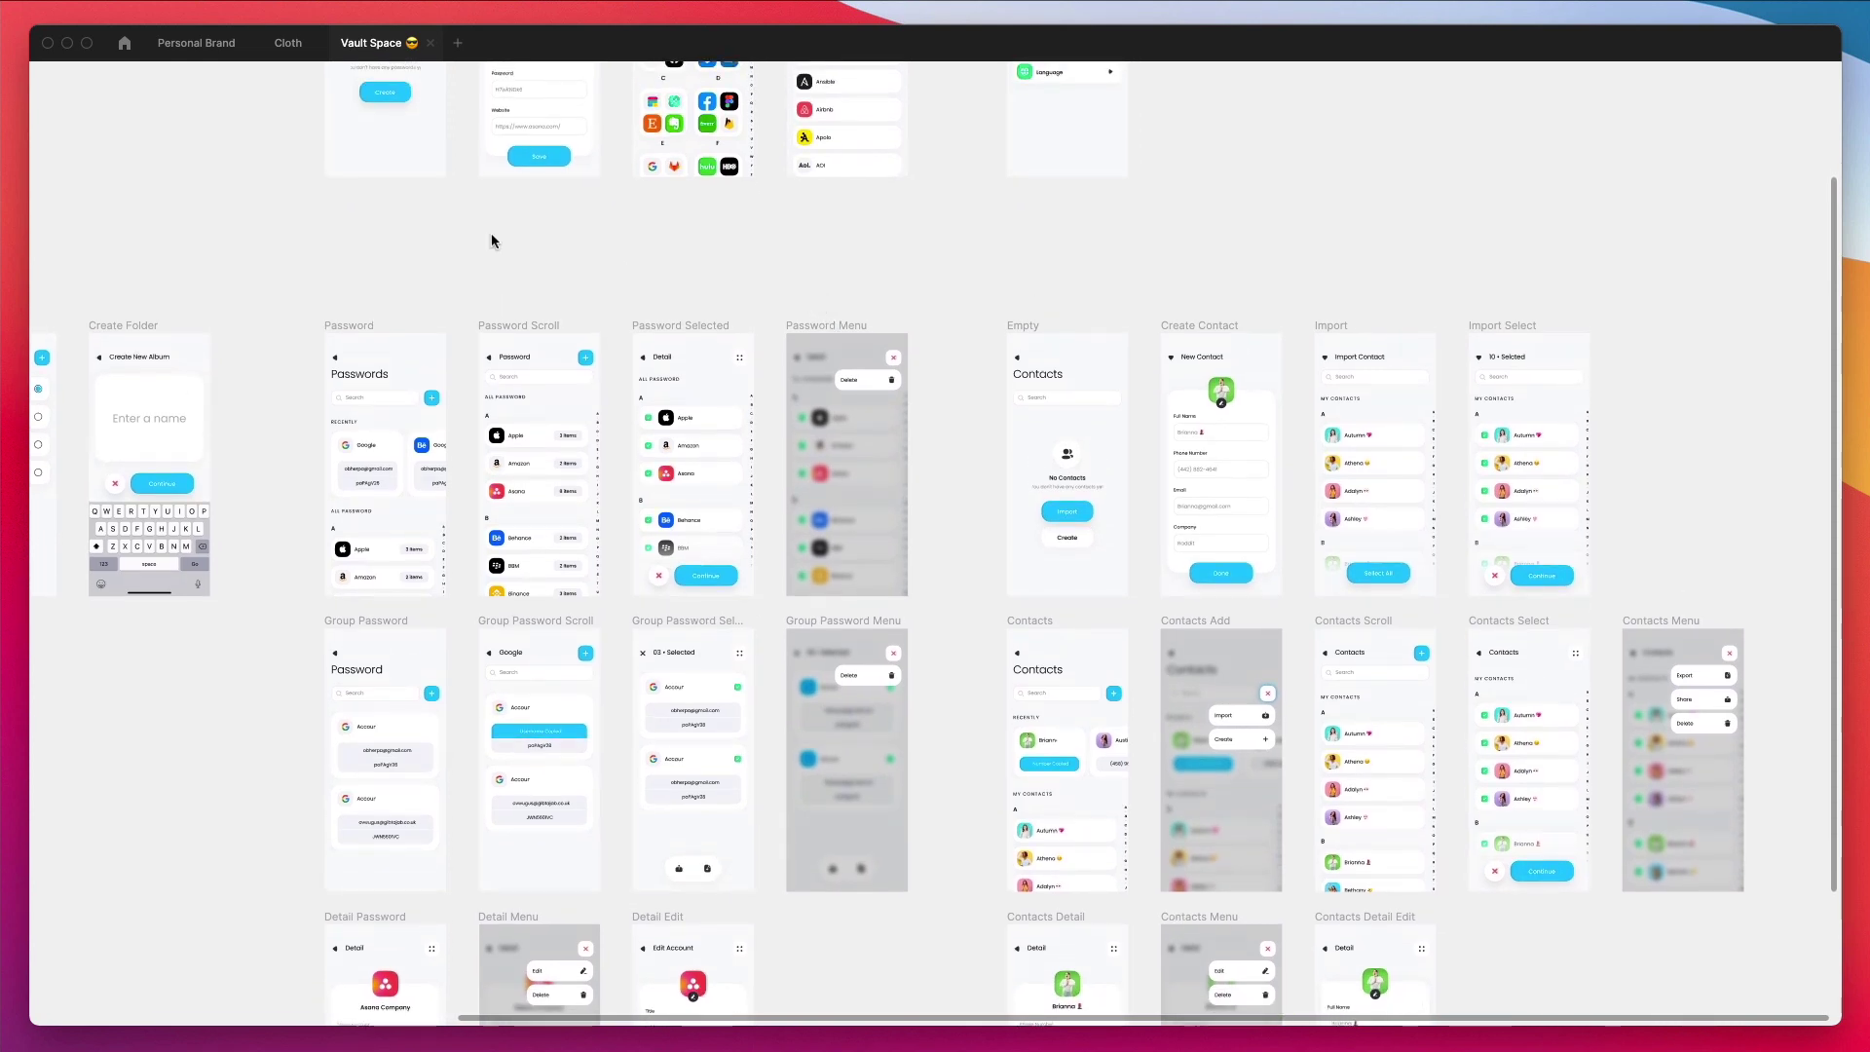
scroll(426, 182, down, 2)
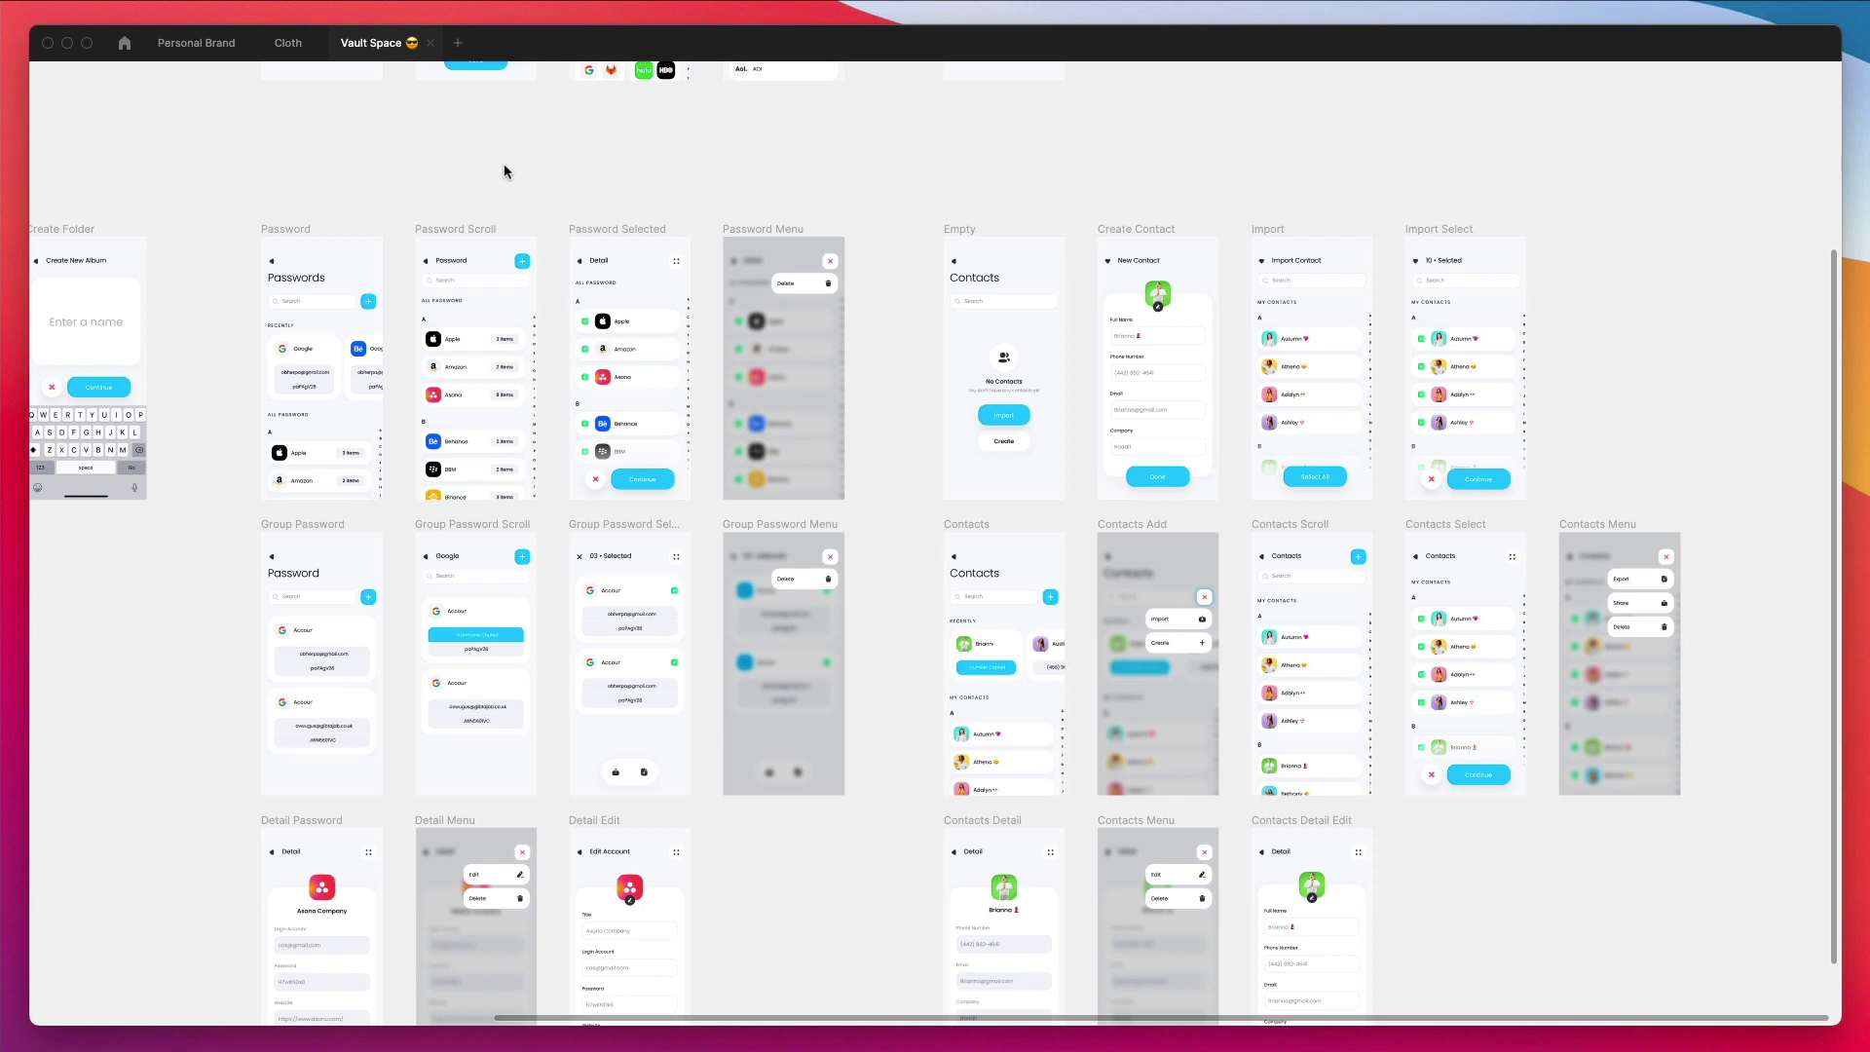
scroll(505, 173, down, 3)
scroll(505, 172, down, 2)
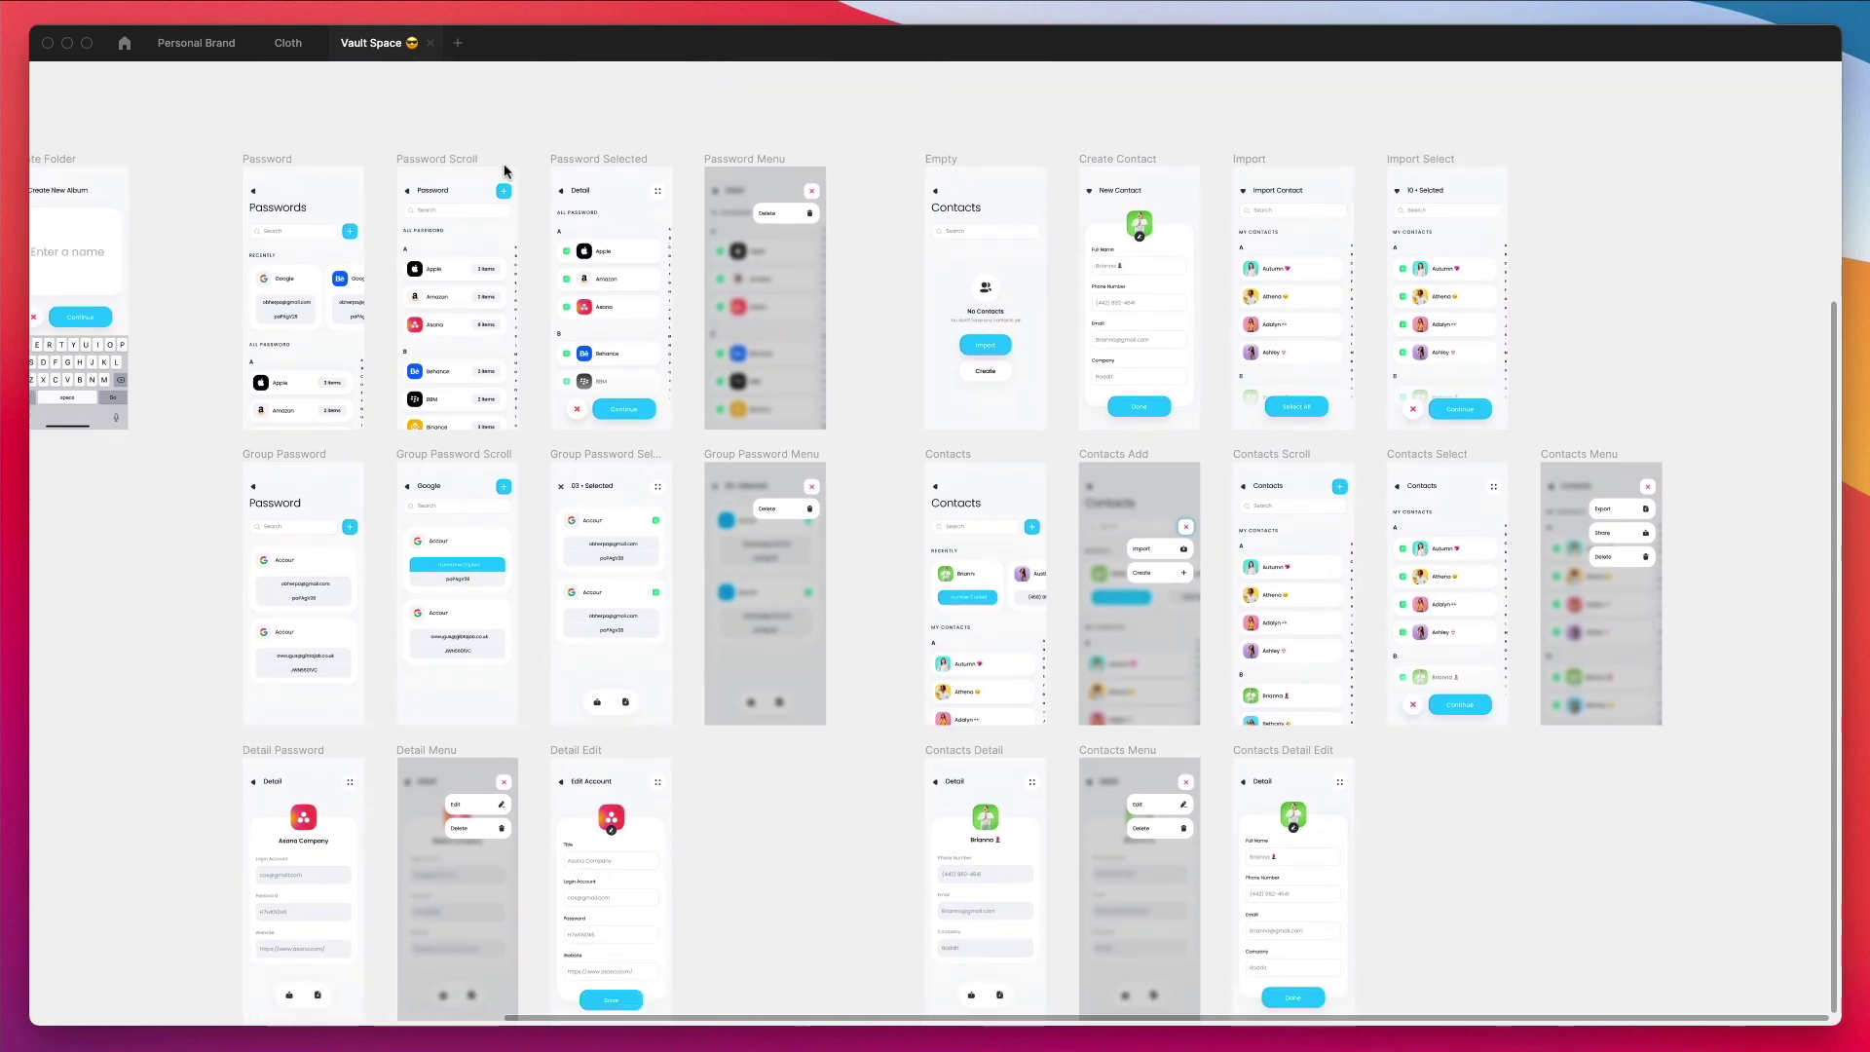
scroll(506, 174, down, 1)
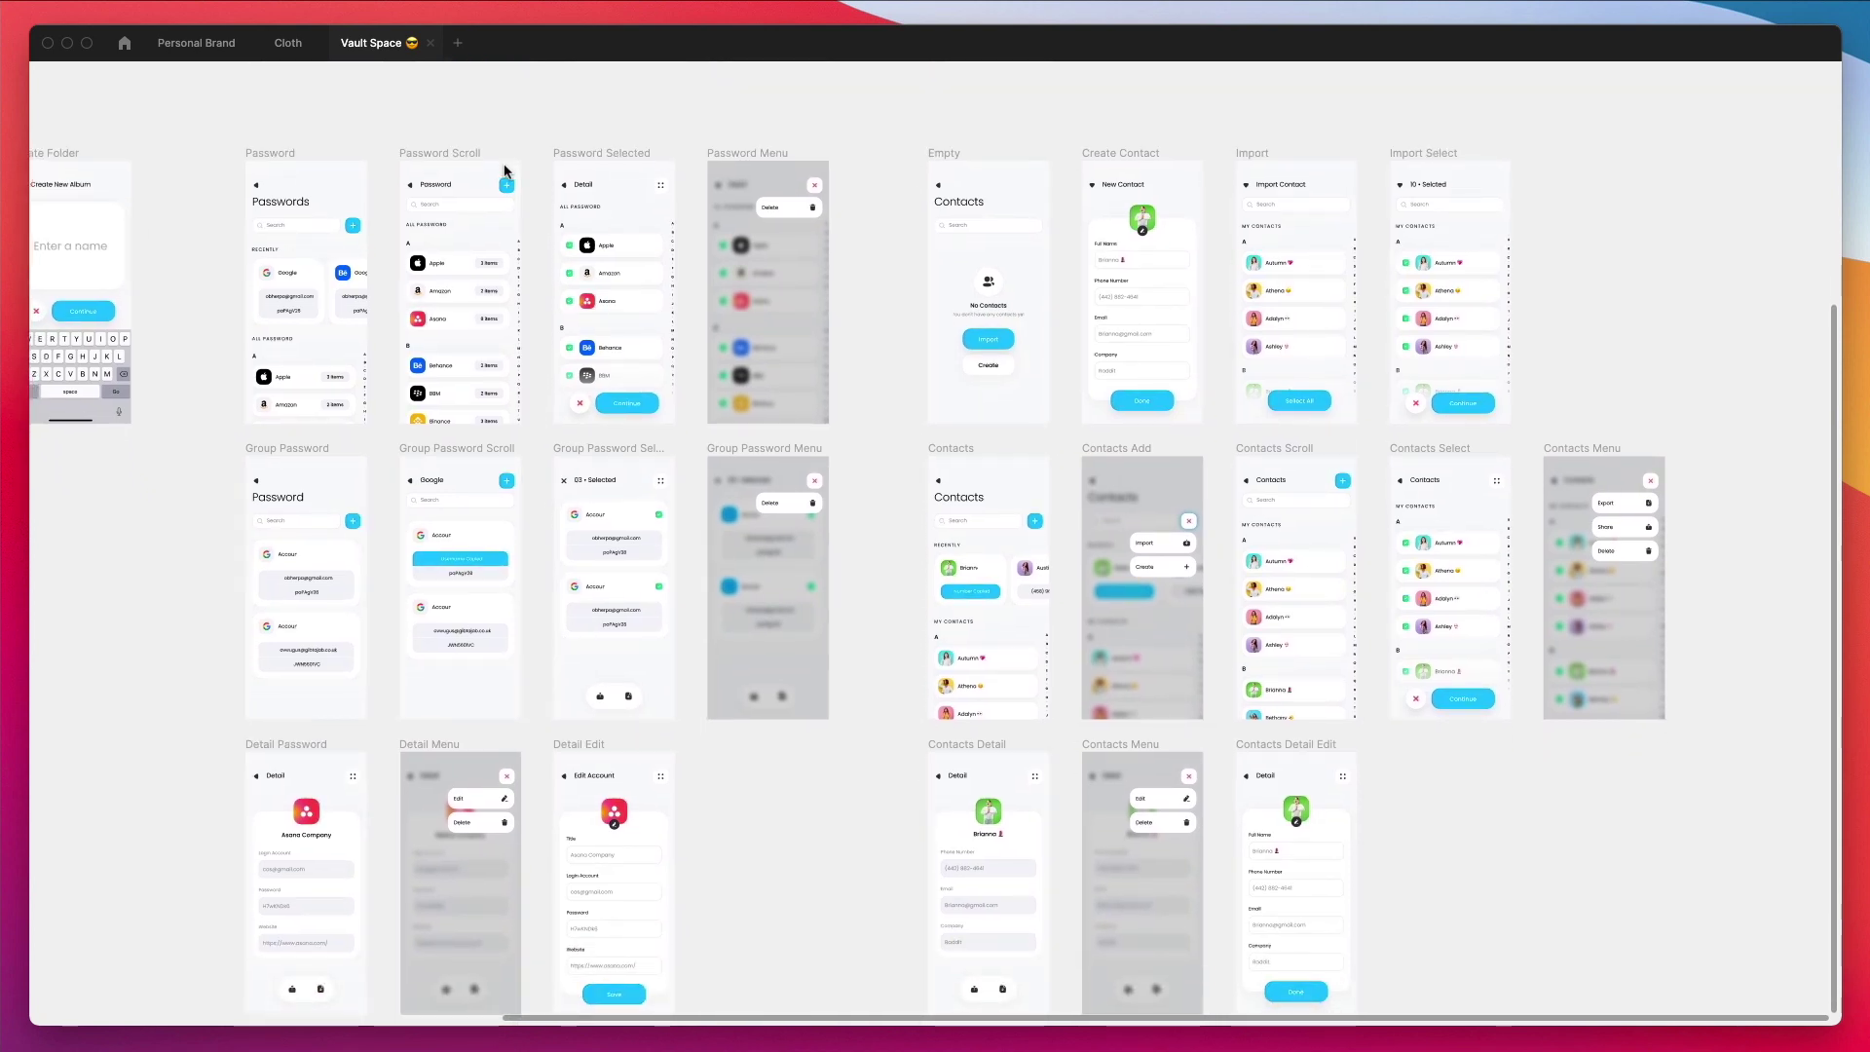
scroll(439, 190, up, 3)
scroll(439, 190, up, 3)
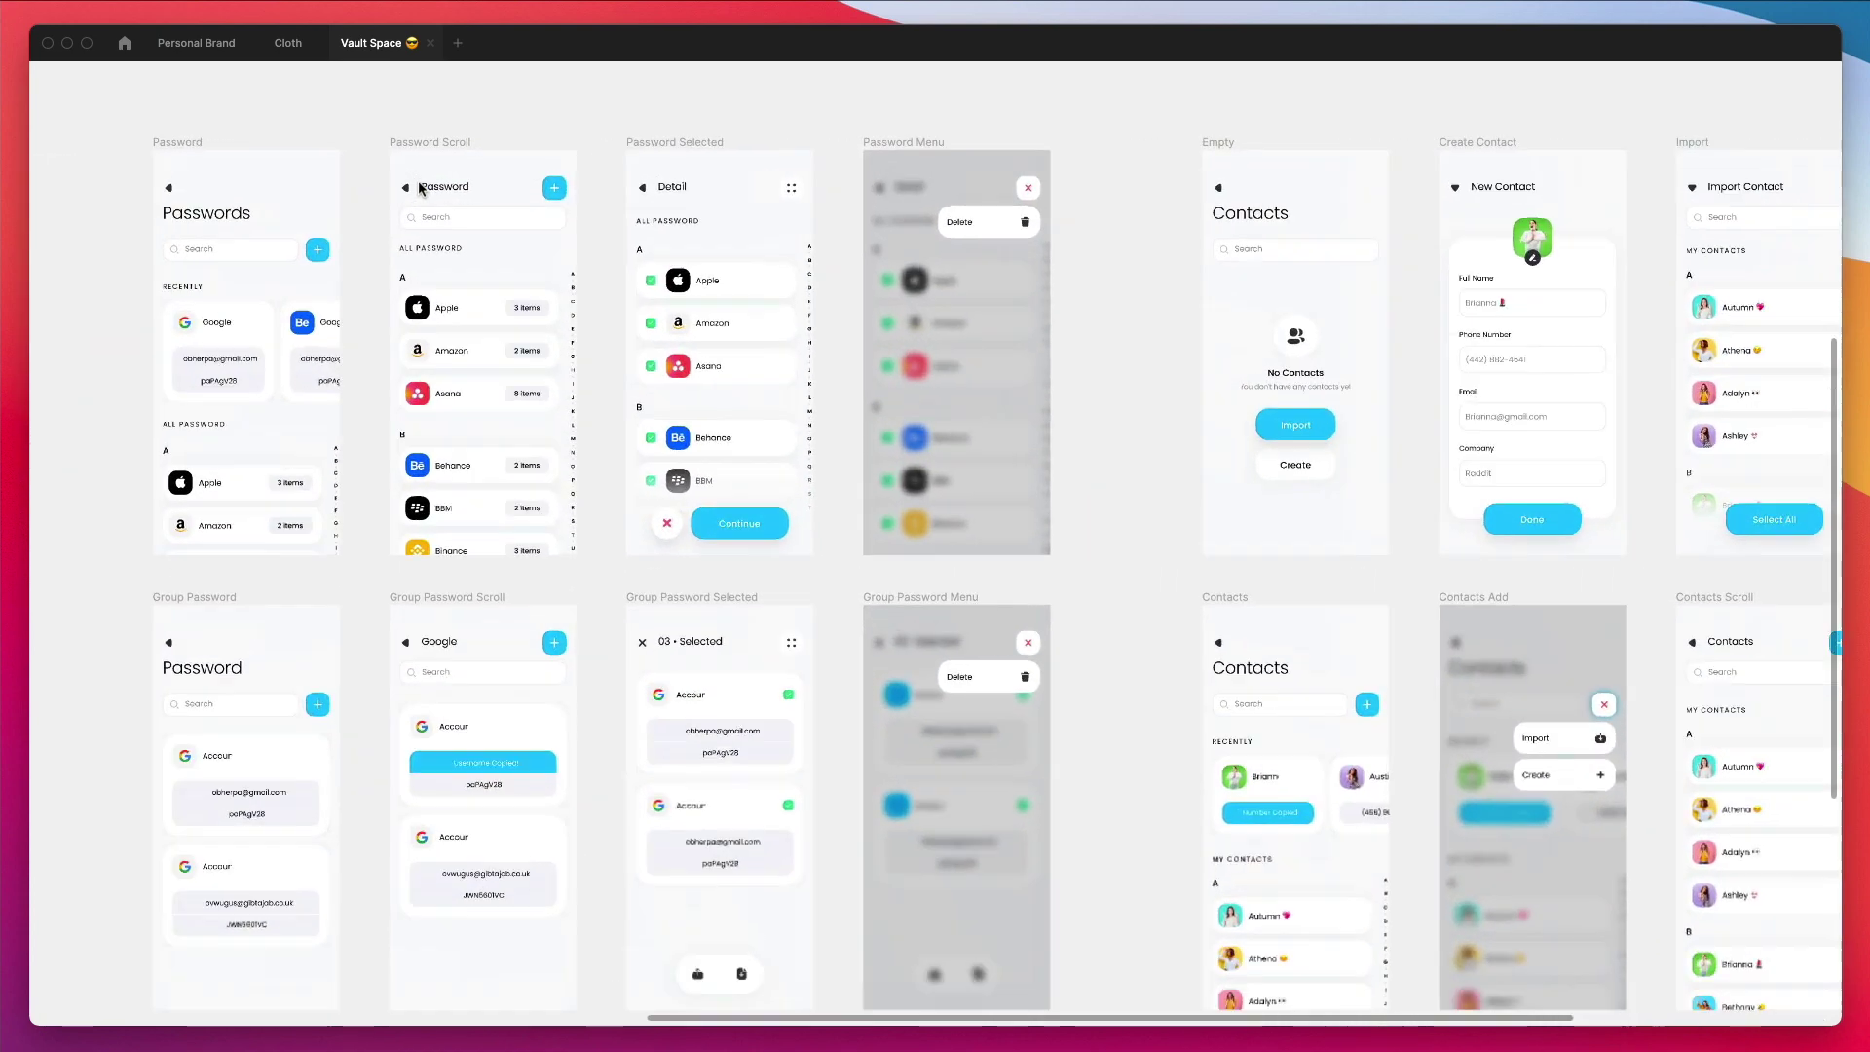
scroll(421, 187, up, 3)
scroll(422, 187, up, 2)
scroll(424, 180, left, 3)
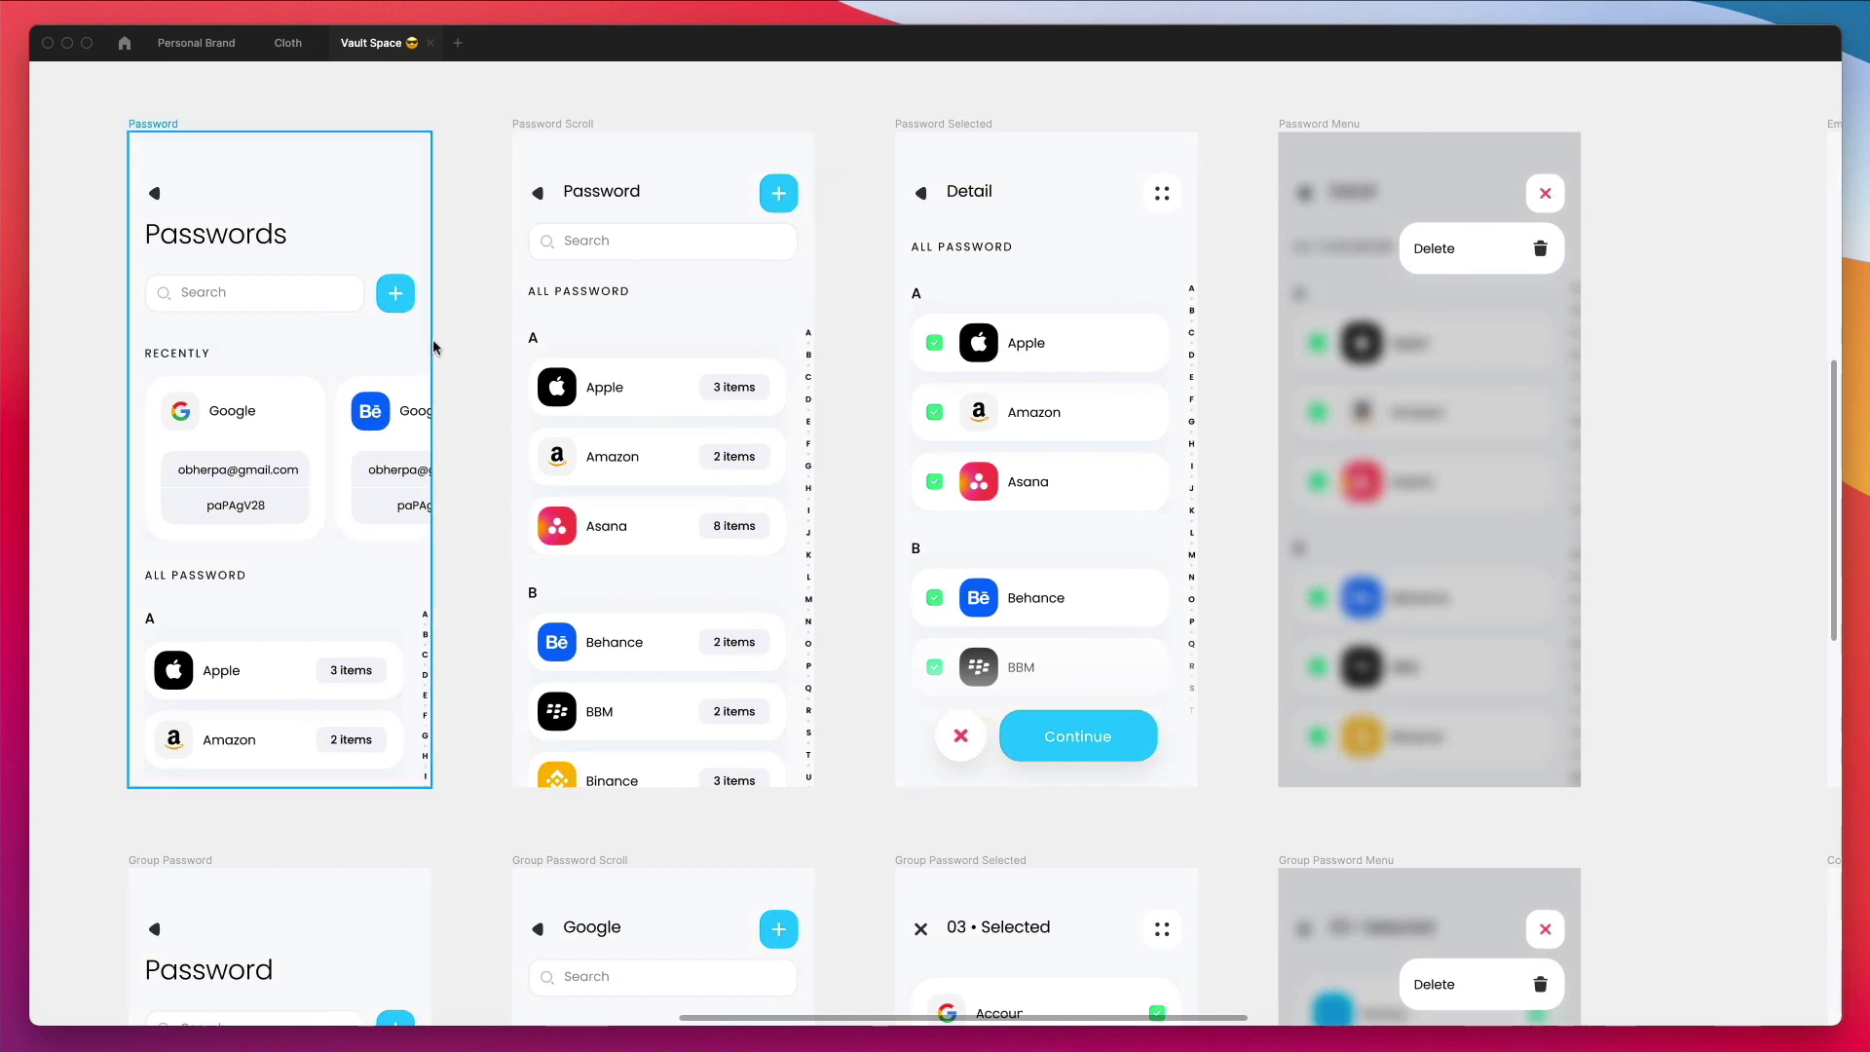
scroll(433, 340, down, 2)
scroll(433, 339, down, 2)
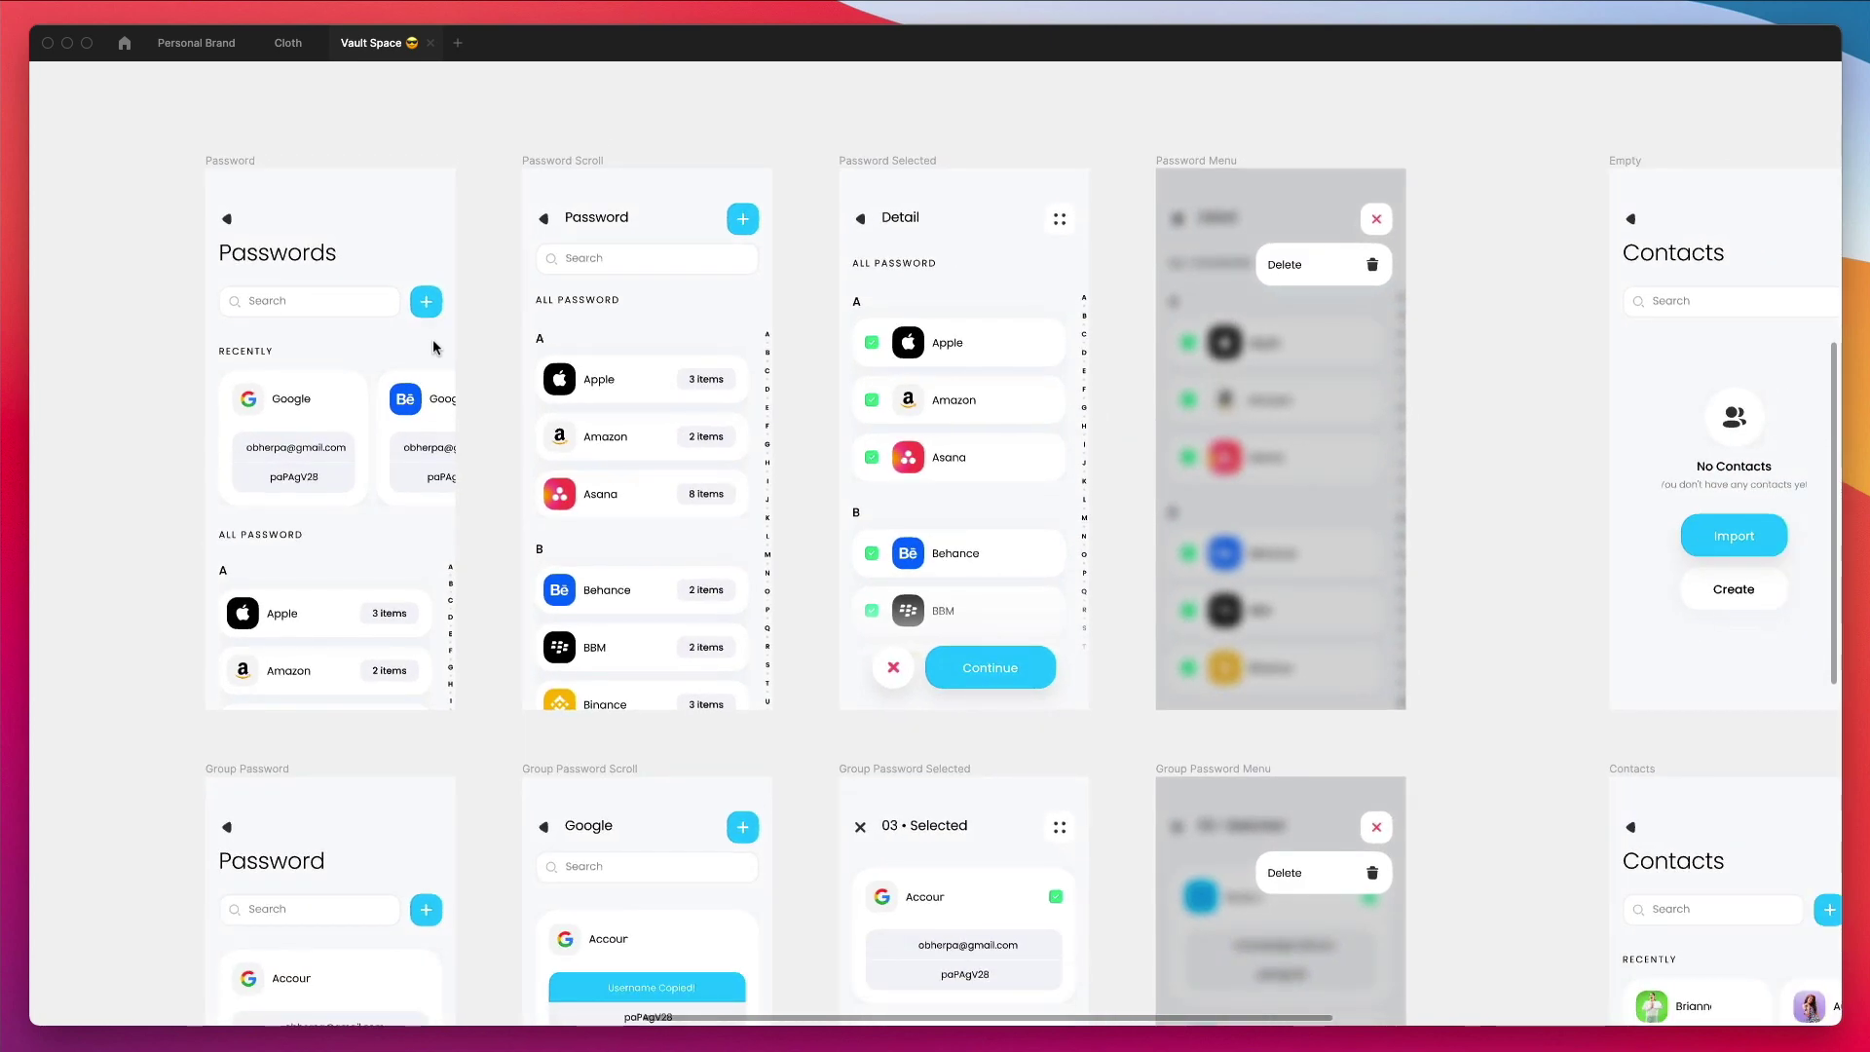
scroll(433, 339, down, 2)
scroll(433, 339, down, 2)
scroll(432, 340, down, 1)
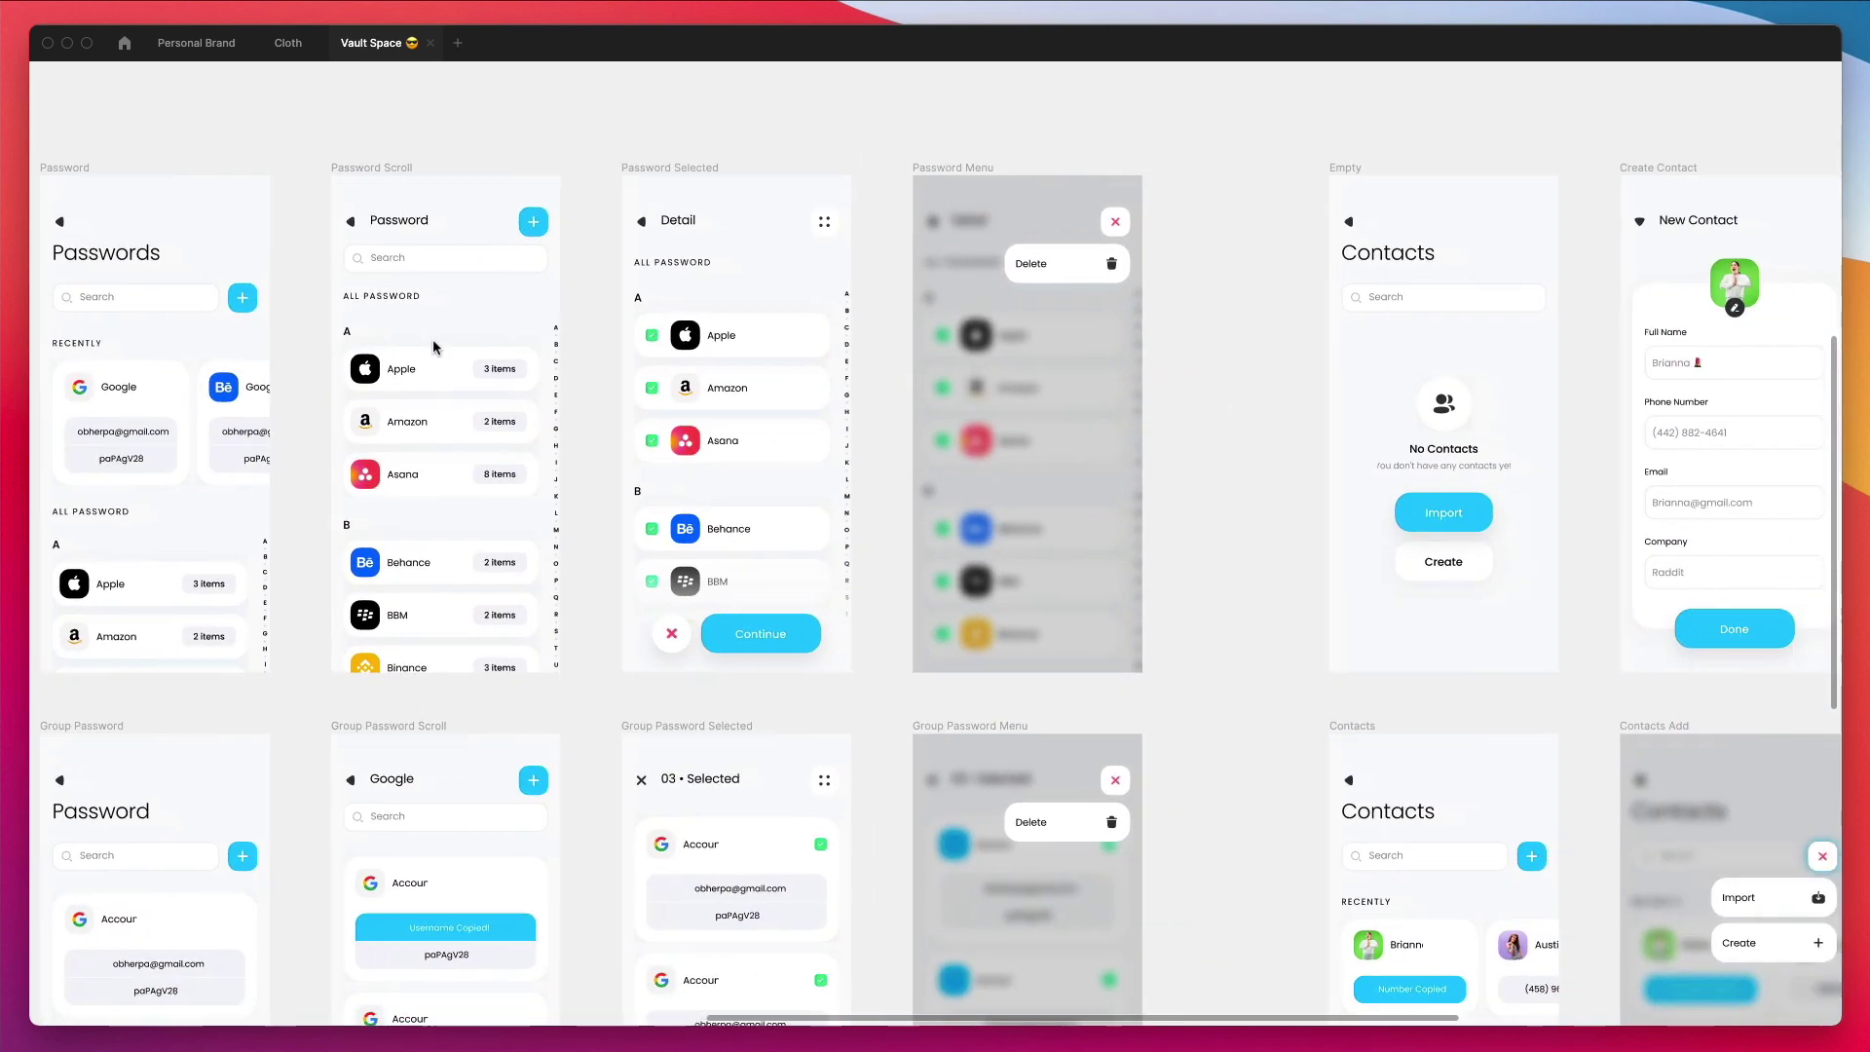
scroll(433, 340, down, 1)
scroll(432, 340, down, 1)
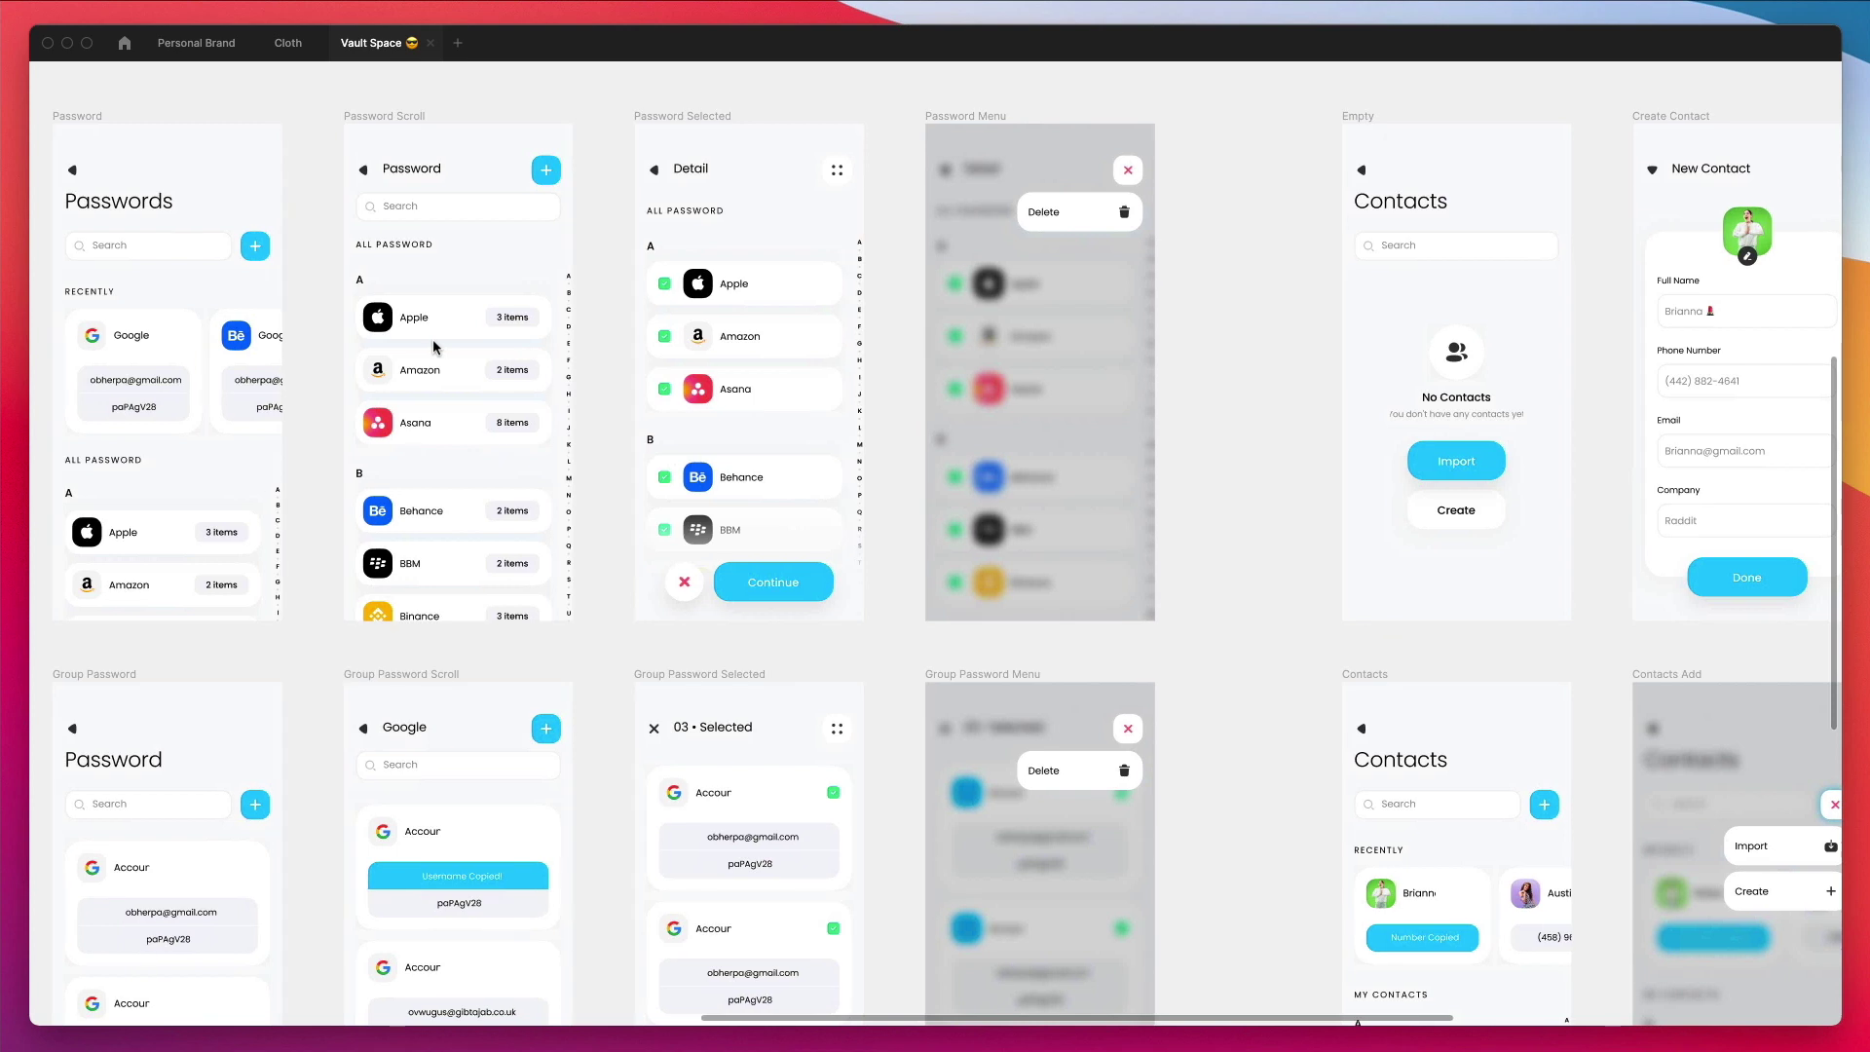
scroll(433, 339, down, 2)
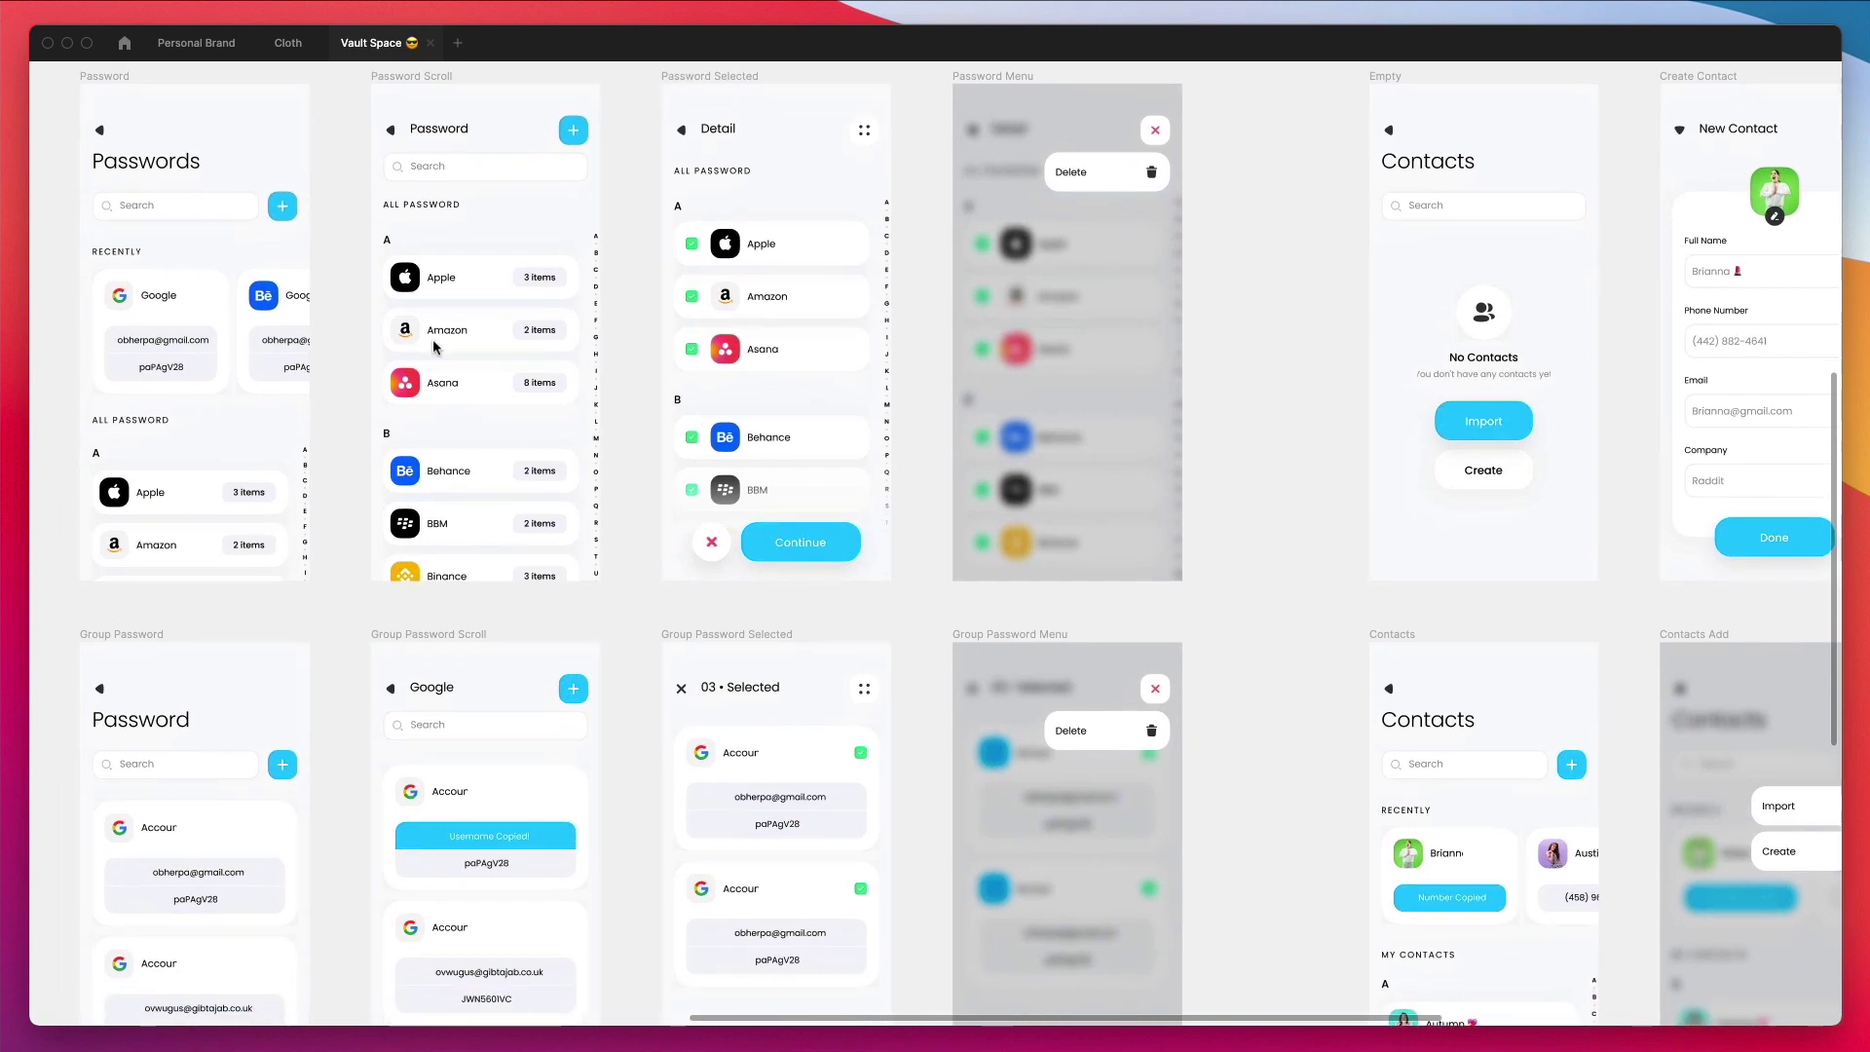
scroll(432, 339, down, 1)
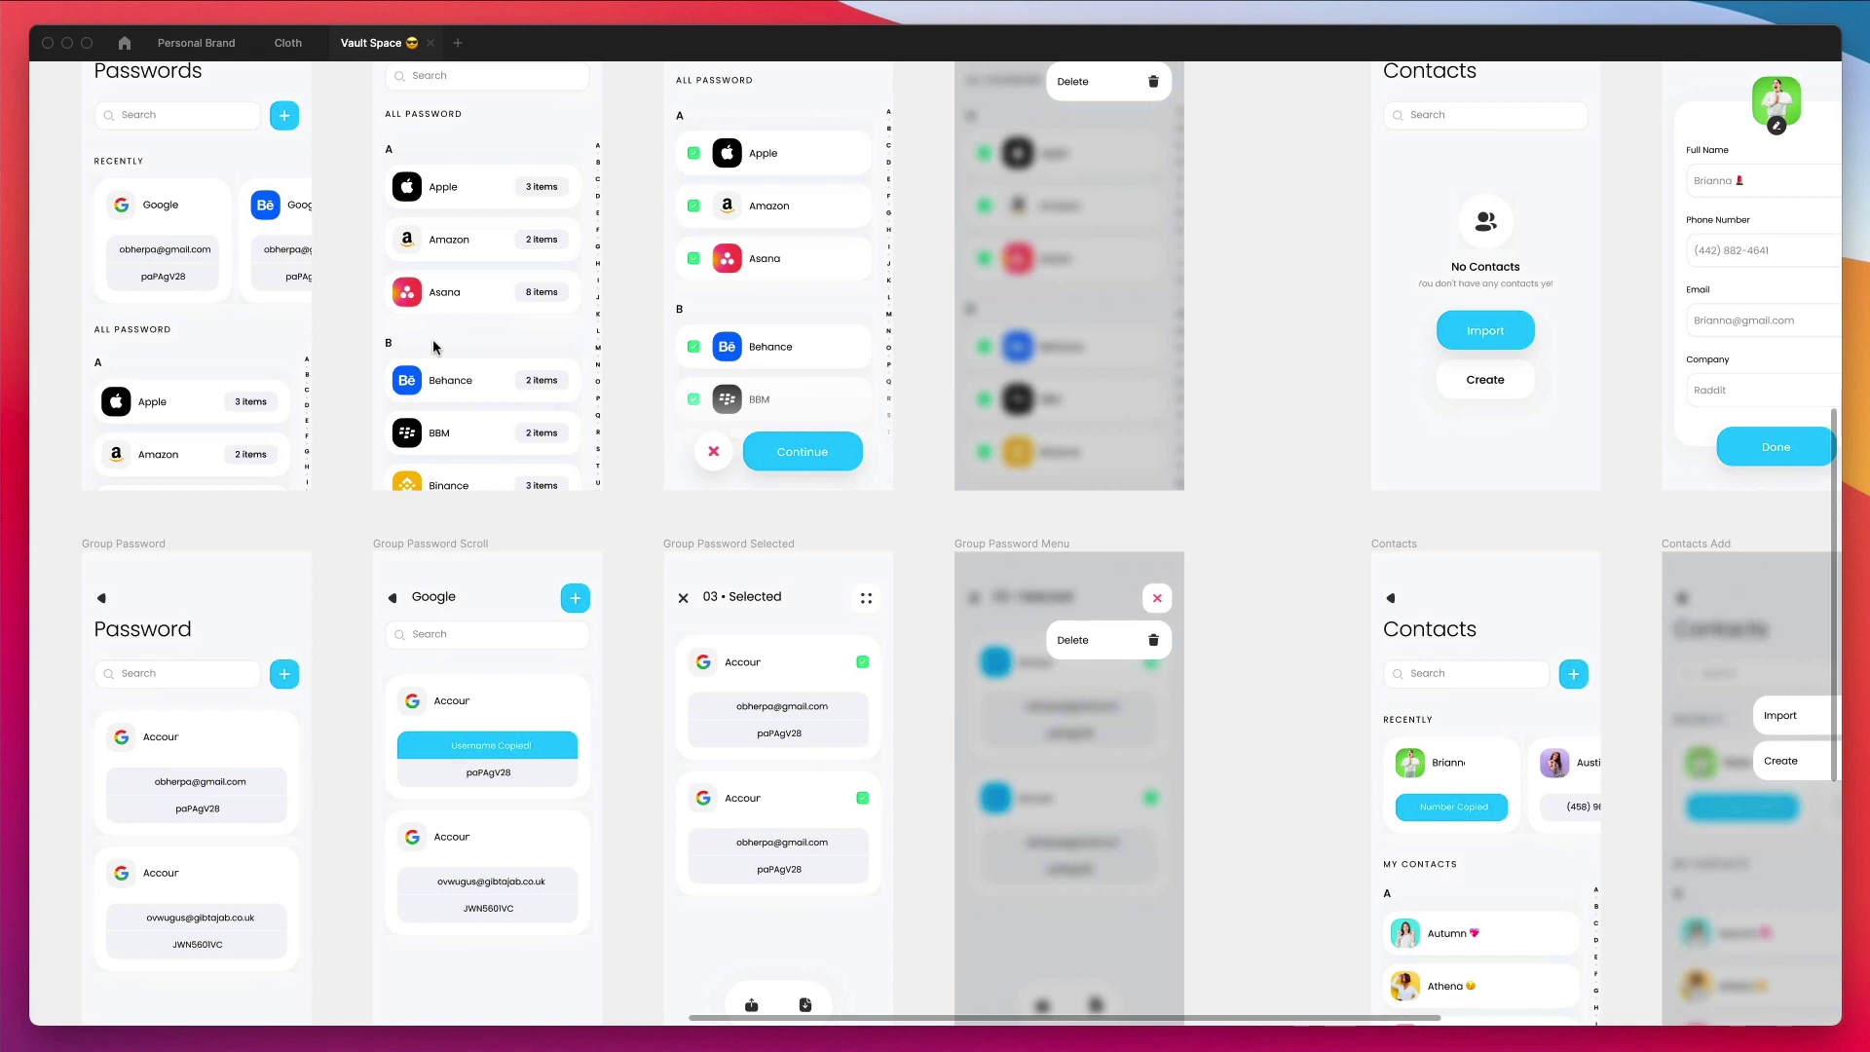
scroll(433, 340, down, 1)
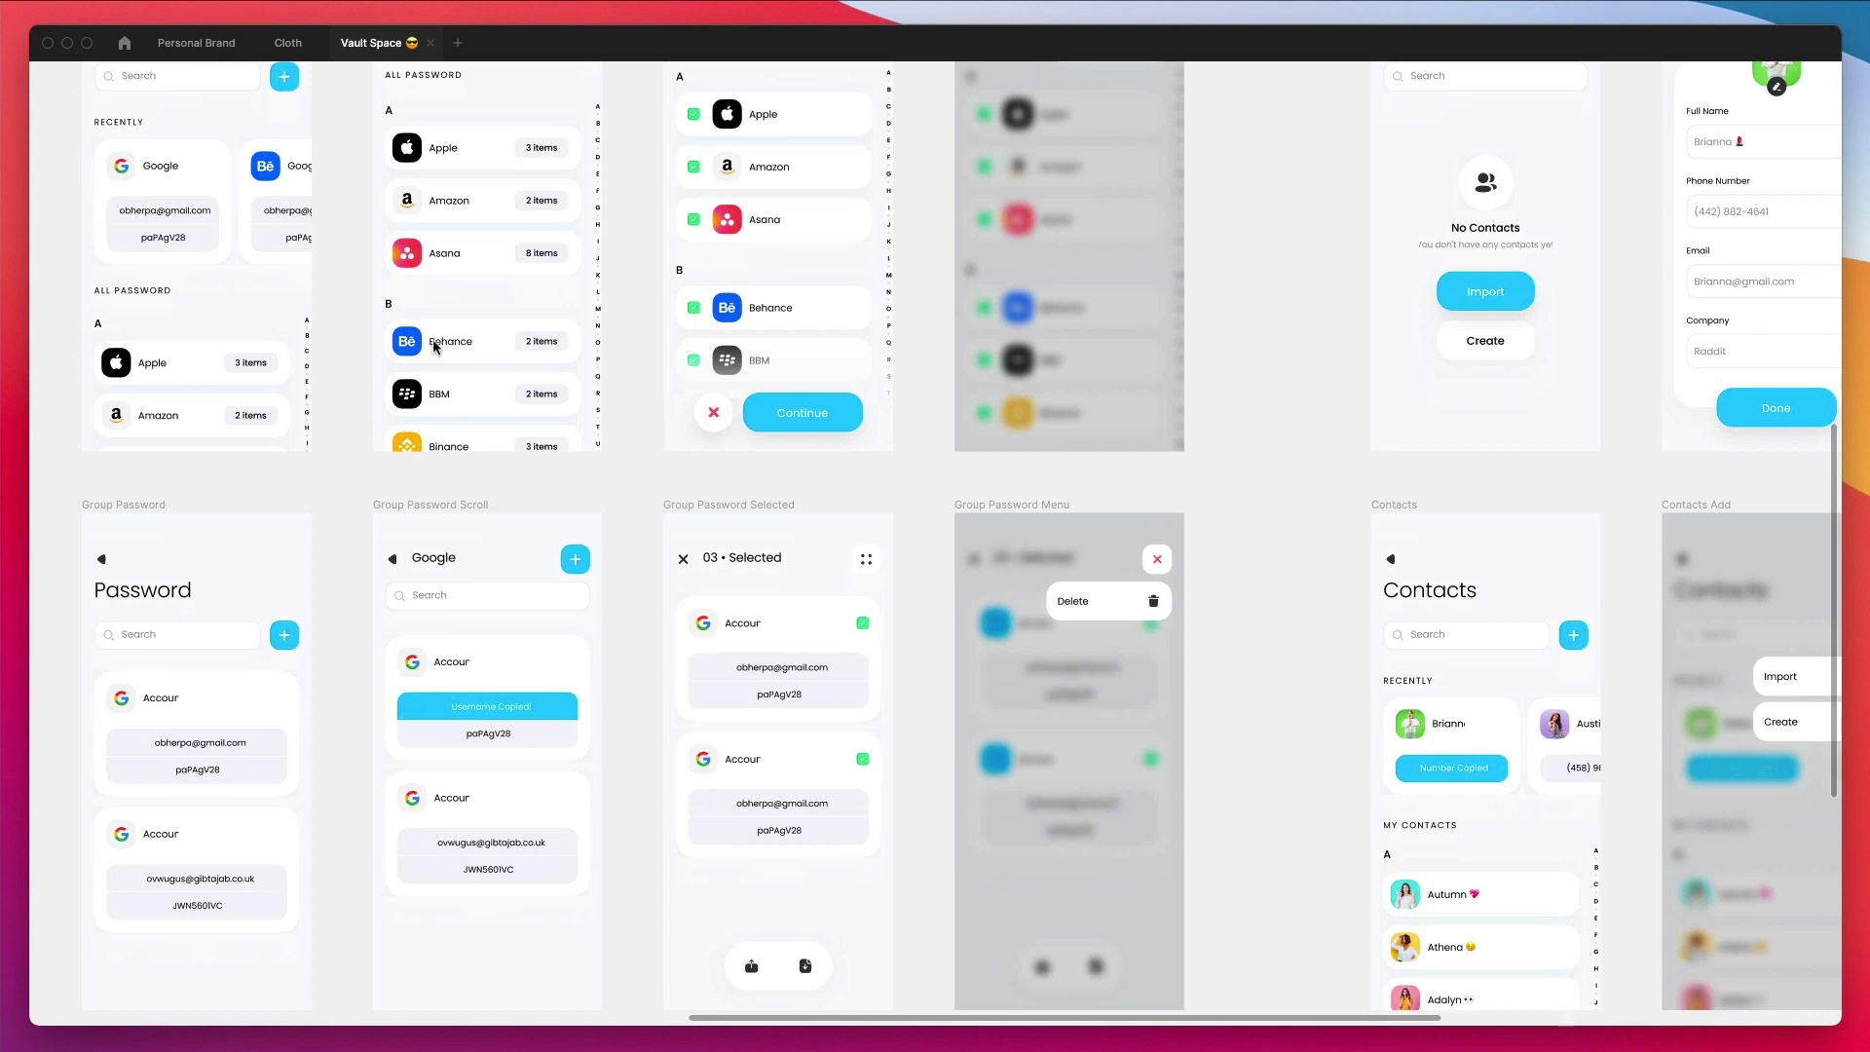
scroll(433, 339, up, 2)
scroll(434, 339, up, 3)
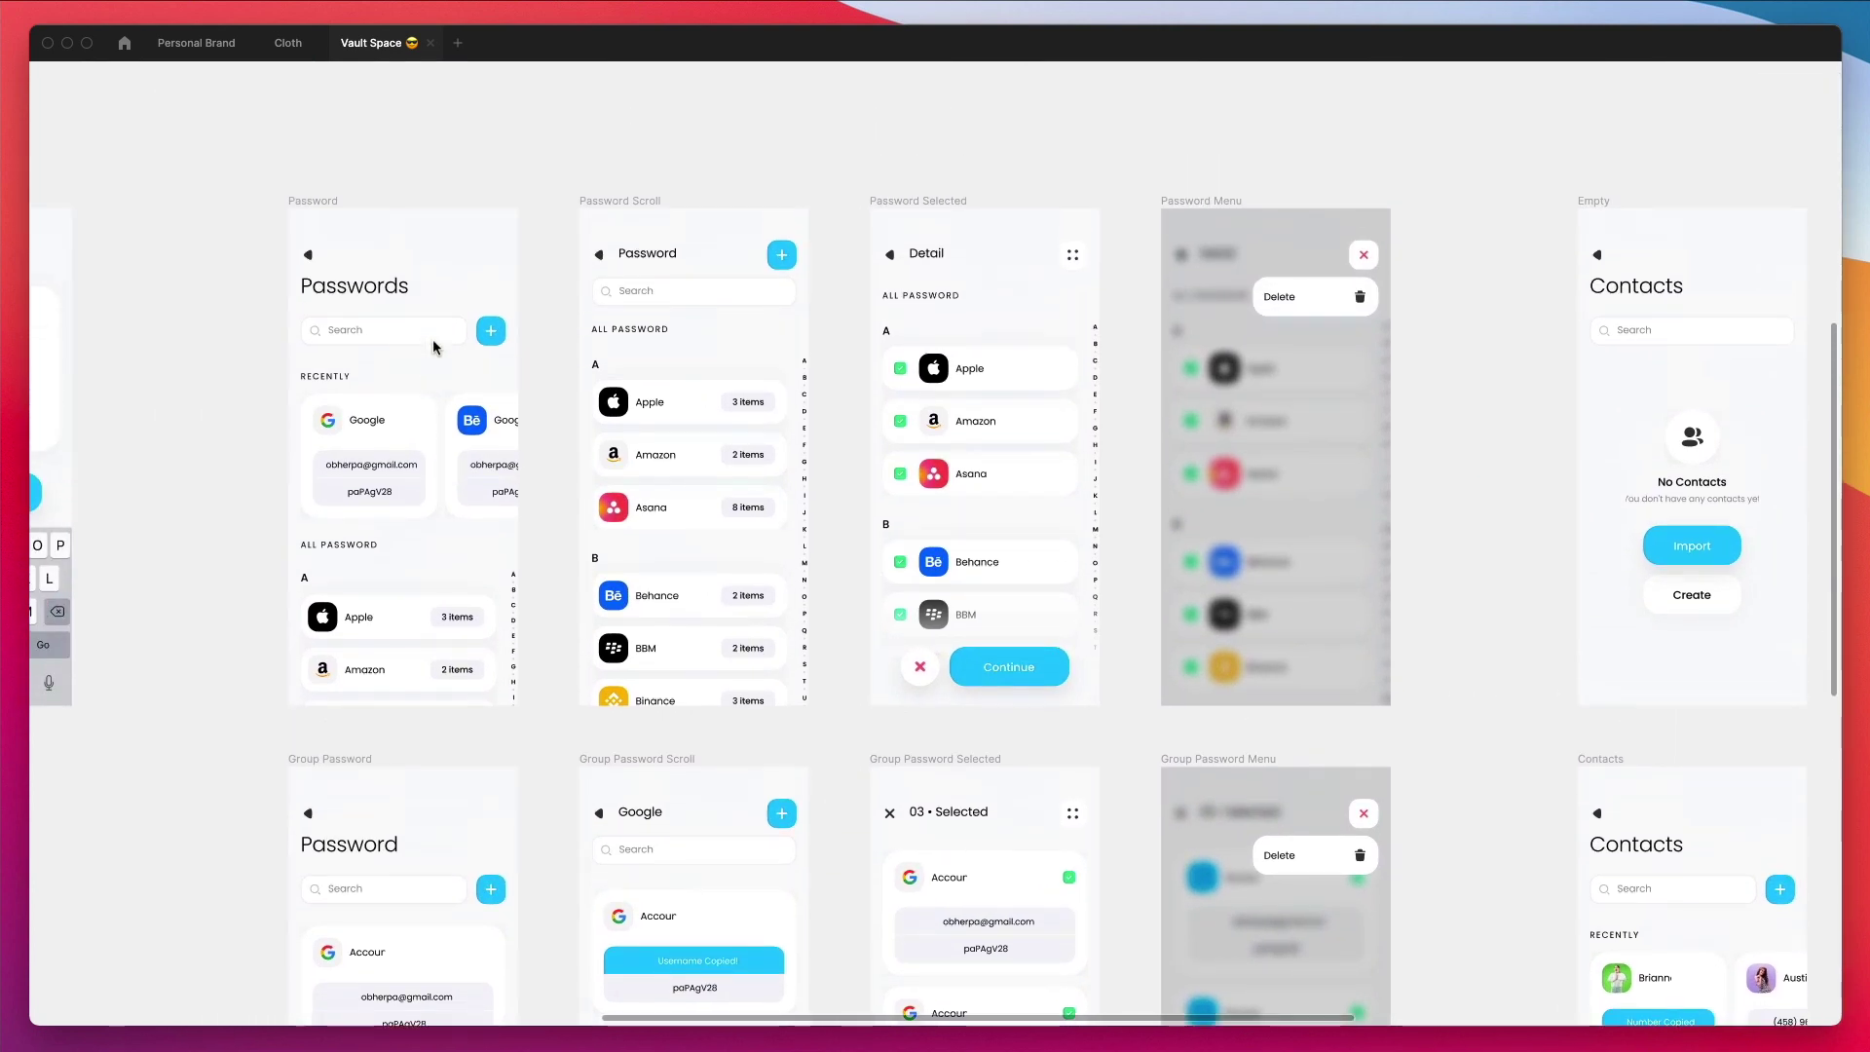
scroll(432, 340, right, 3)
scroll(432, 339, right, 3)
scroll(432, 340, right, 3)
scroll(433, 339, right, 3)
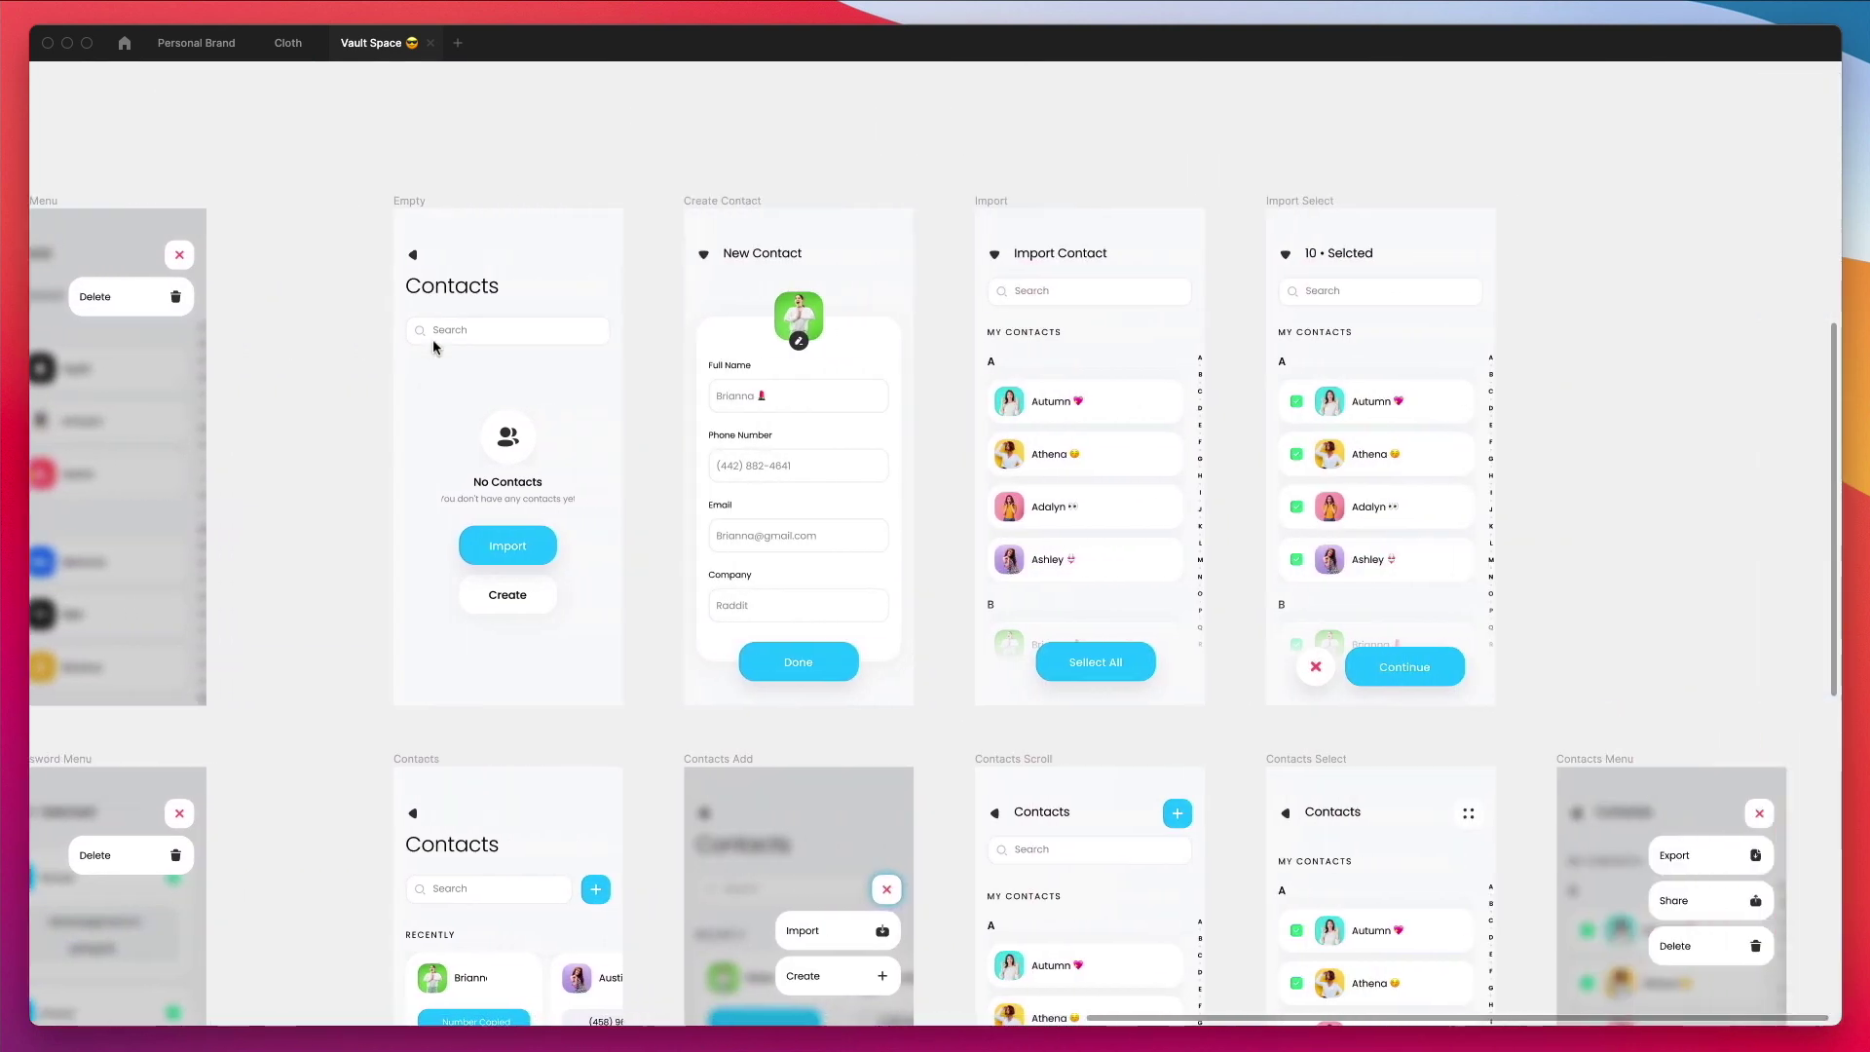
scroll(433, 340, right, 3)
scroll(433, 339, right, 3)
scroll(433, 339, down, 2)
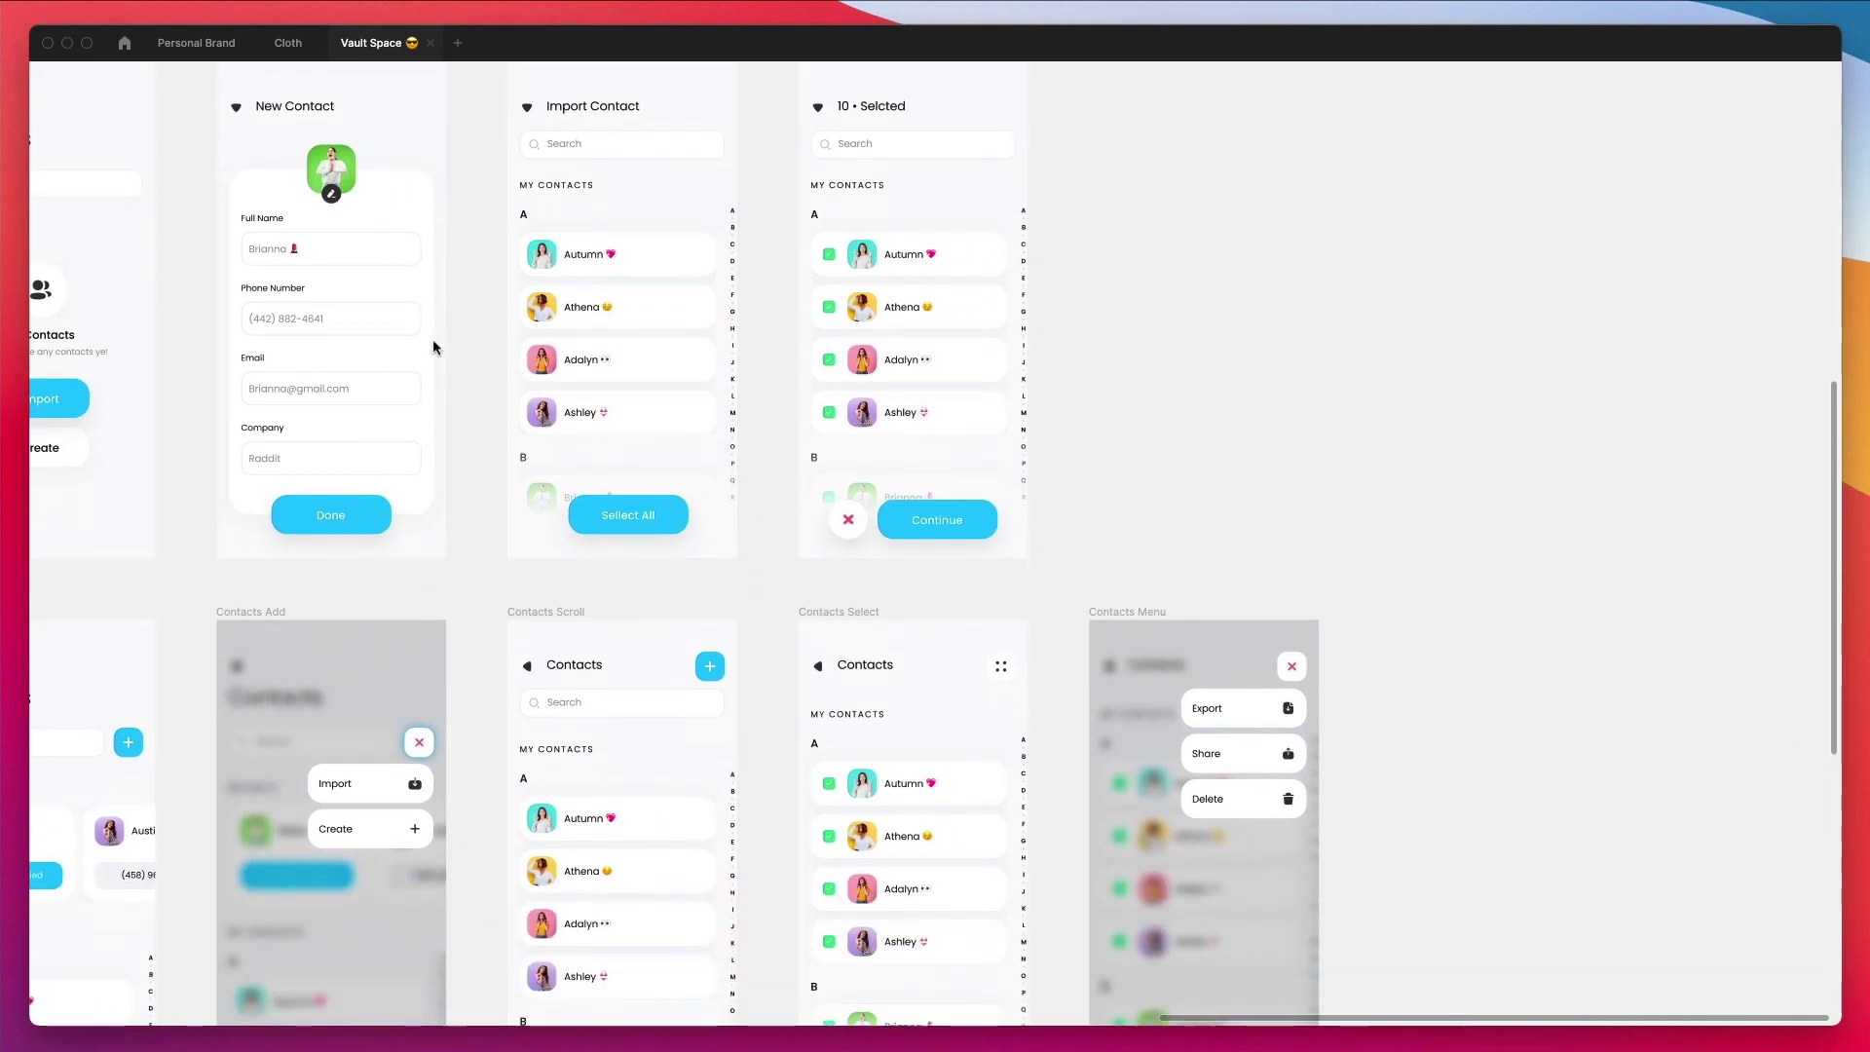
scroll(434, 339, down, 2)
scroll(827, 407, up, 3)
scroll(827, 406, up, 3)
scroll(894, 462, up, 2)
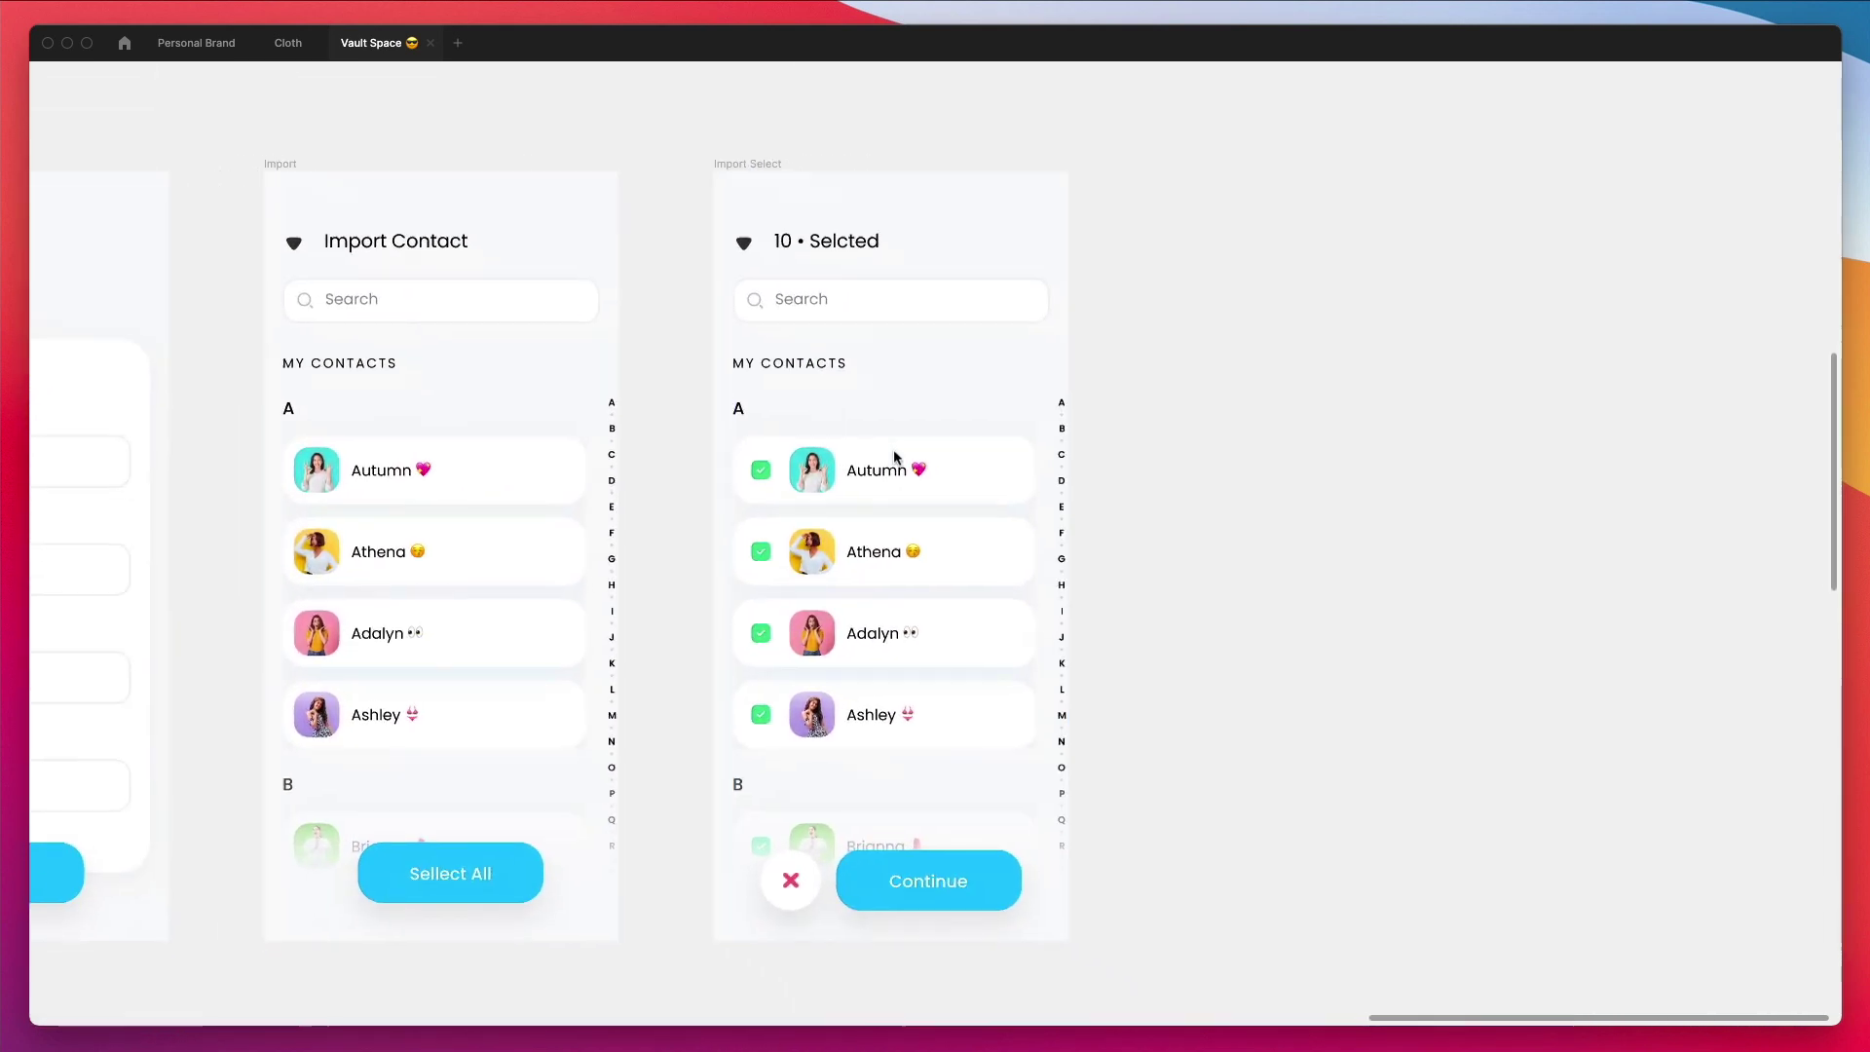
scroll(894, 461, up, 1)
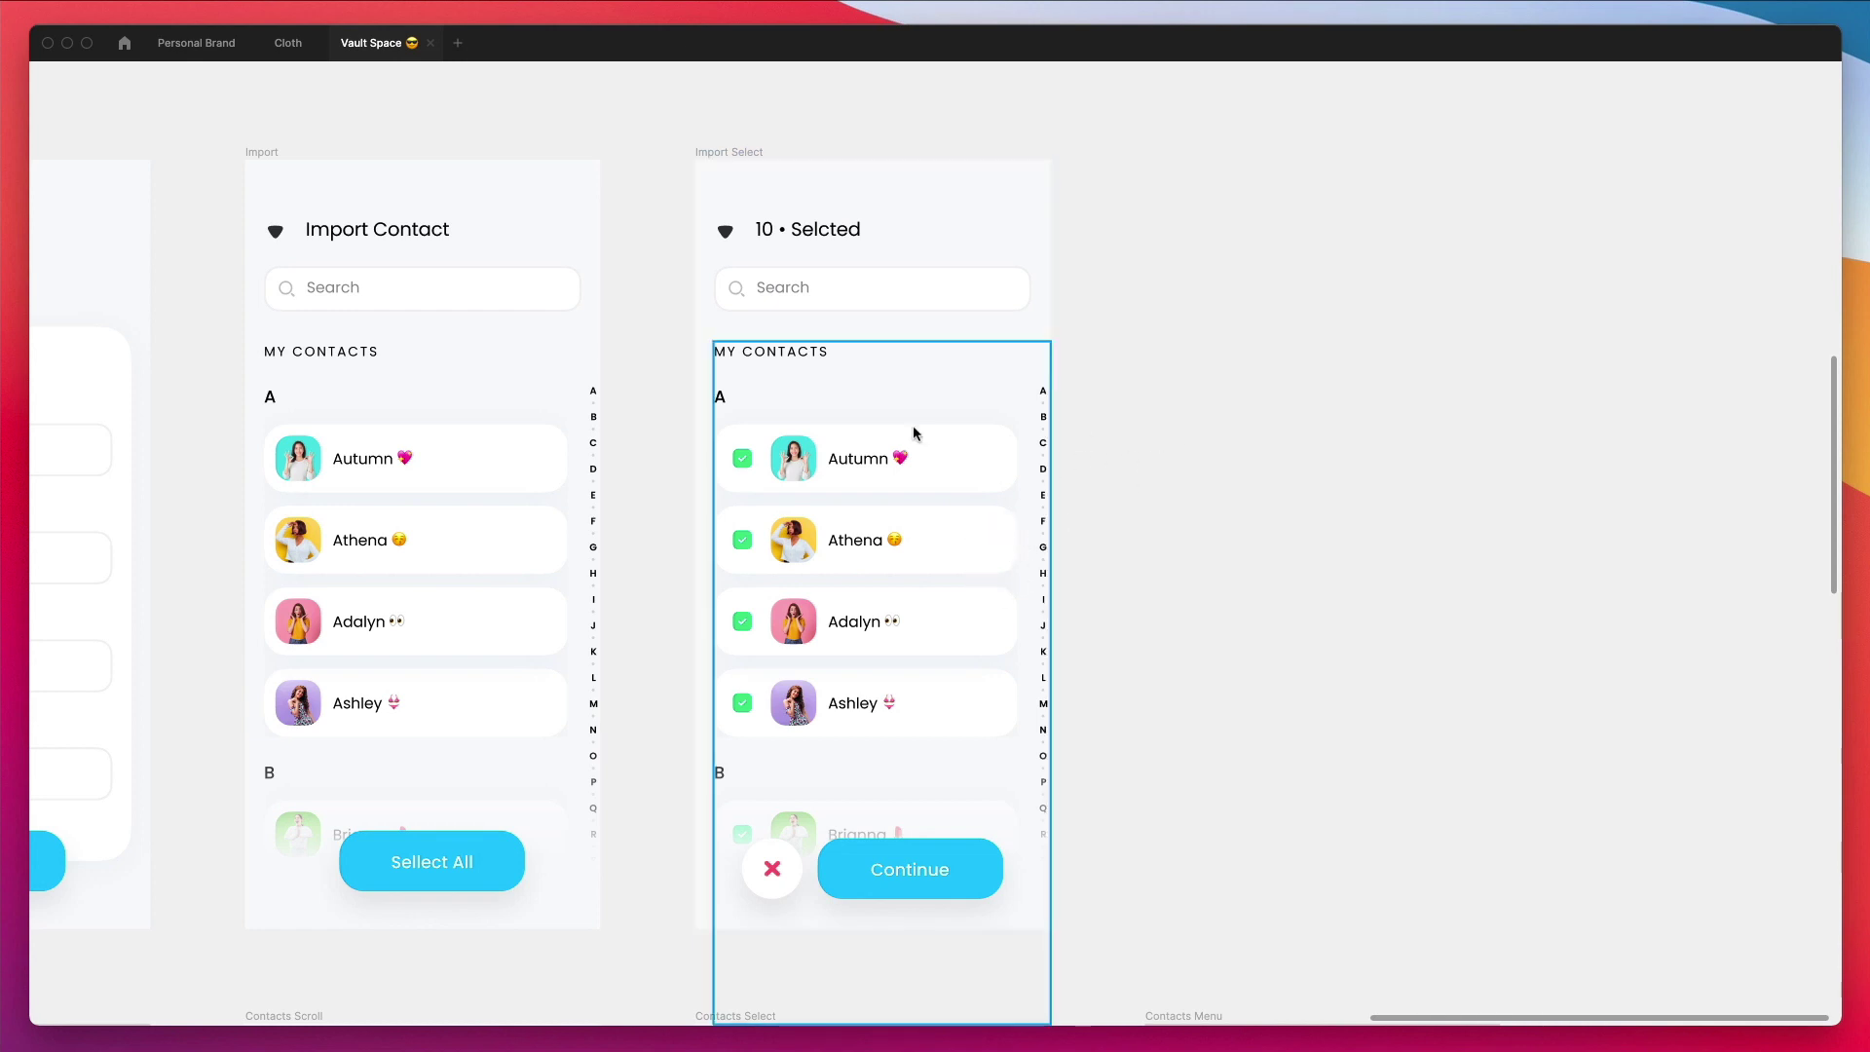
Step: Duplicate the Import Select screen to its right and delete the copy's contents
click(704, 154)
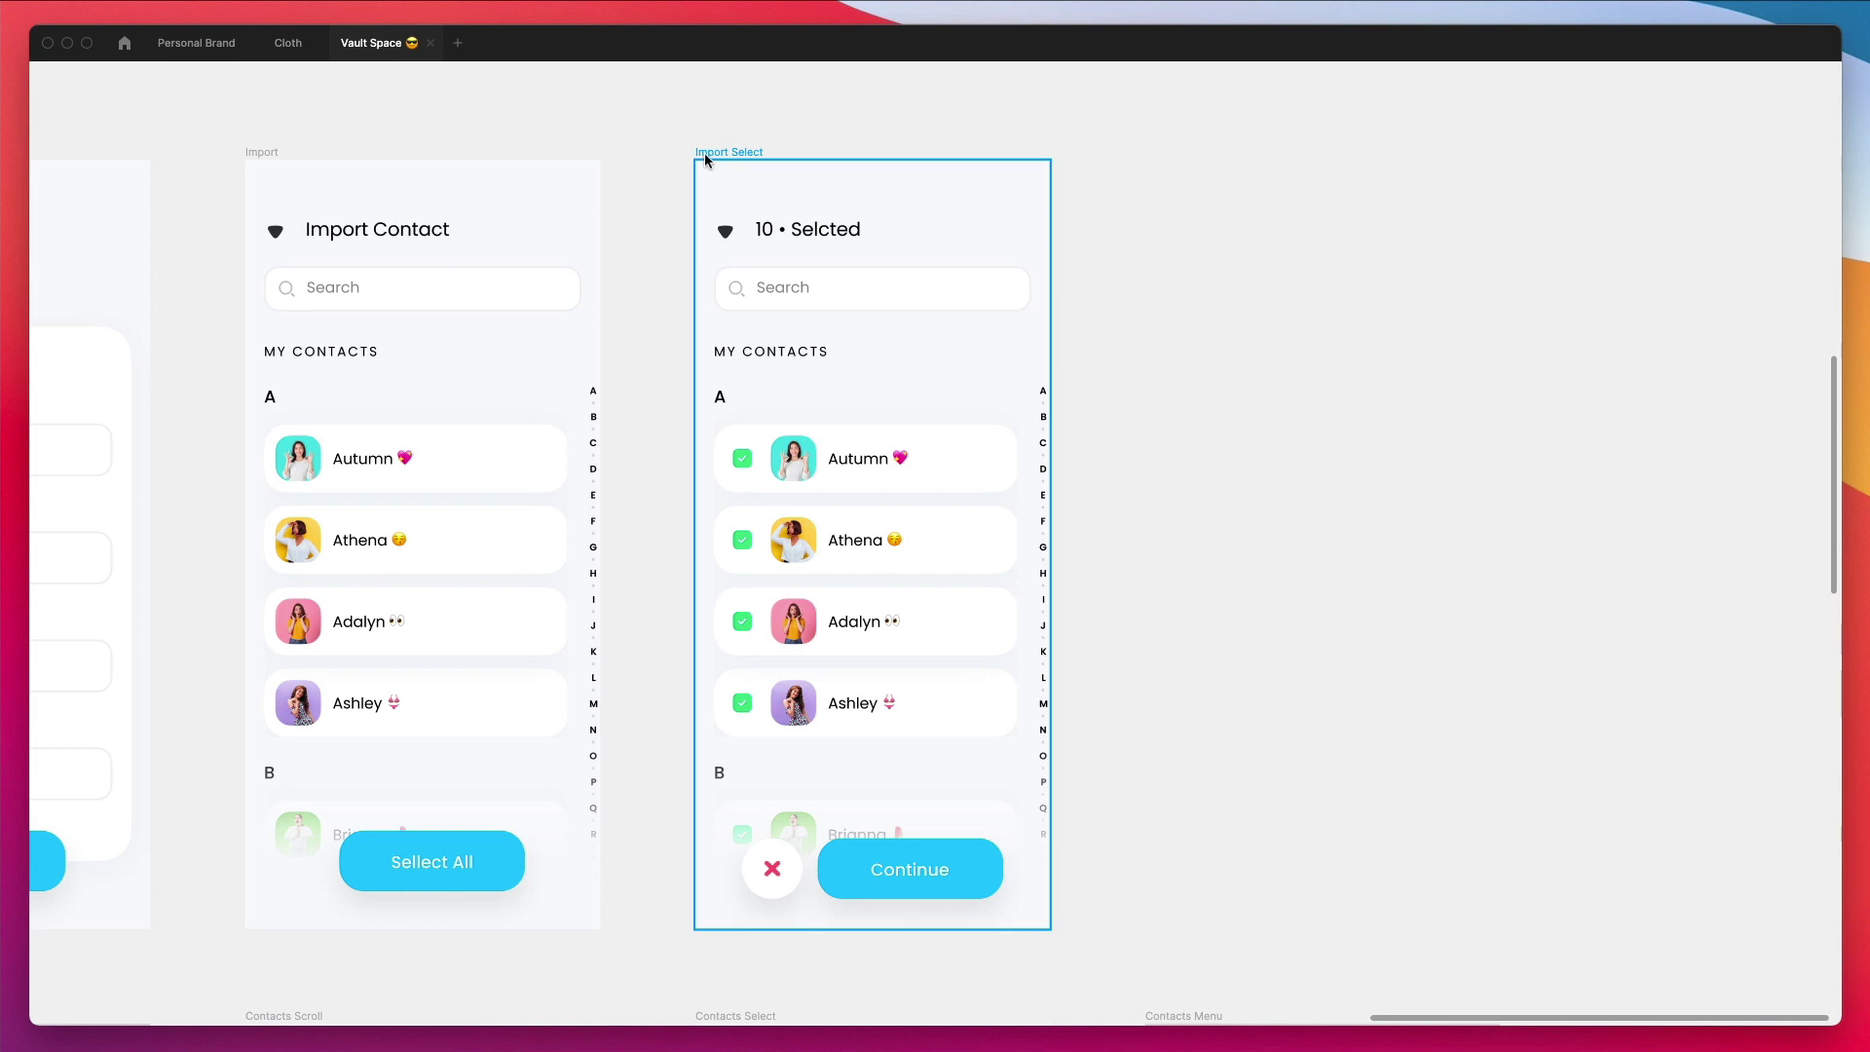
drag(906, 234, 1360, 238)
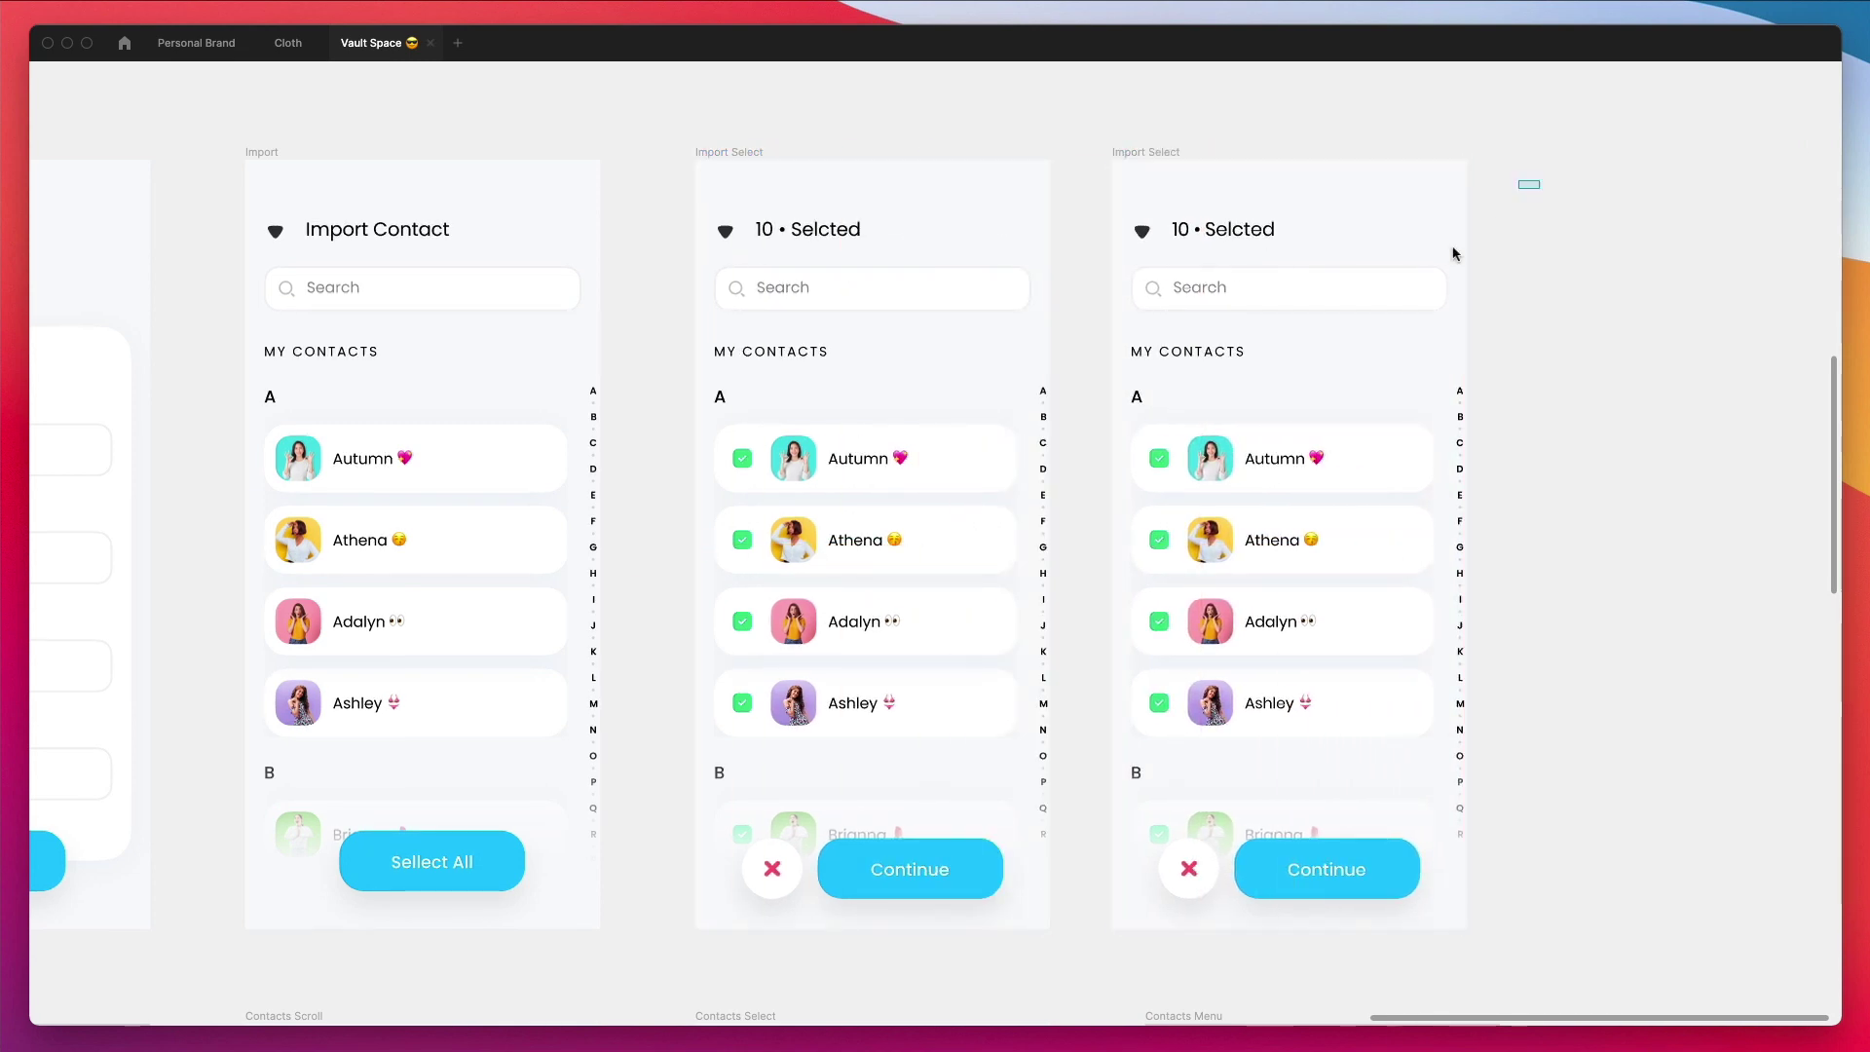
drag(1538, 180, 1164, 913)
key(Delete)
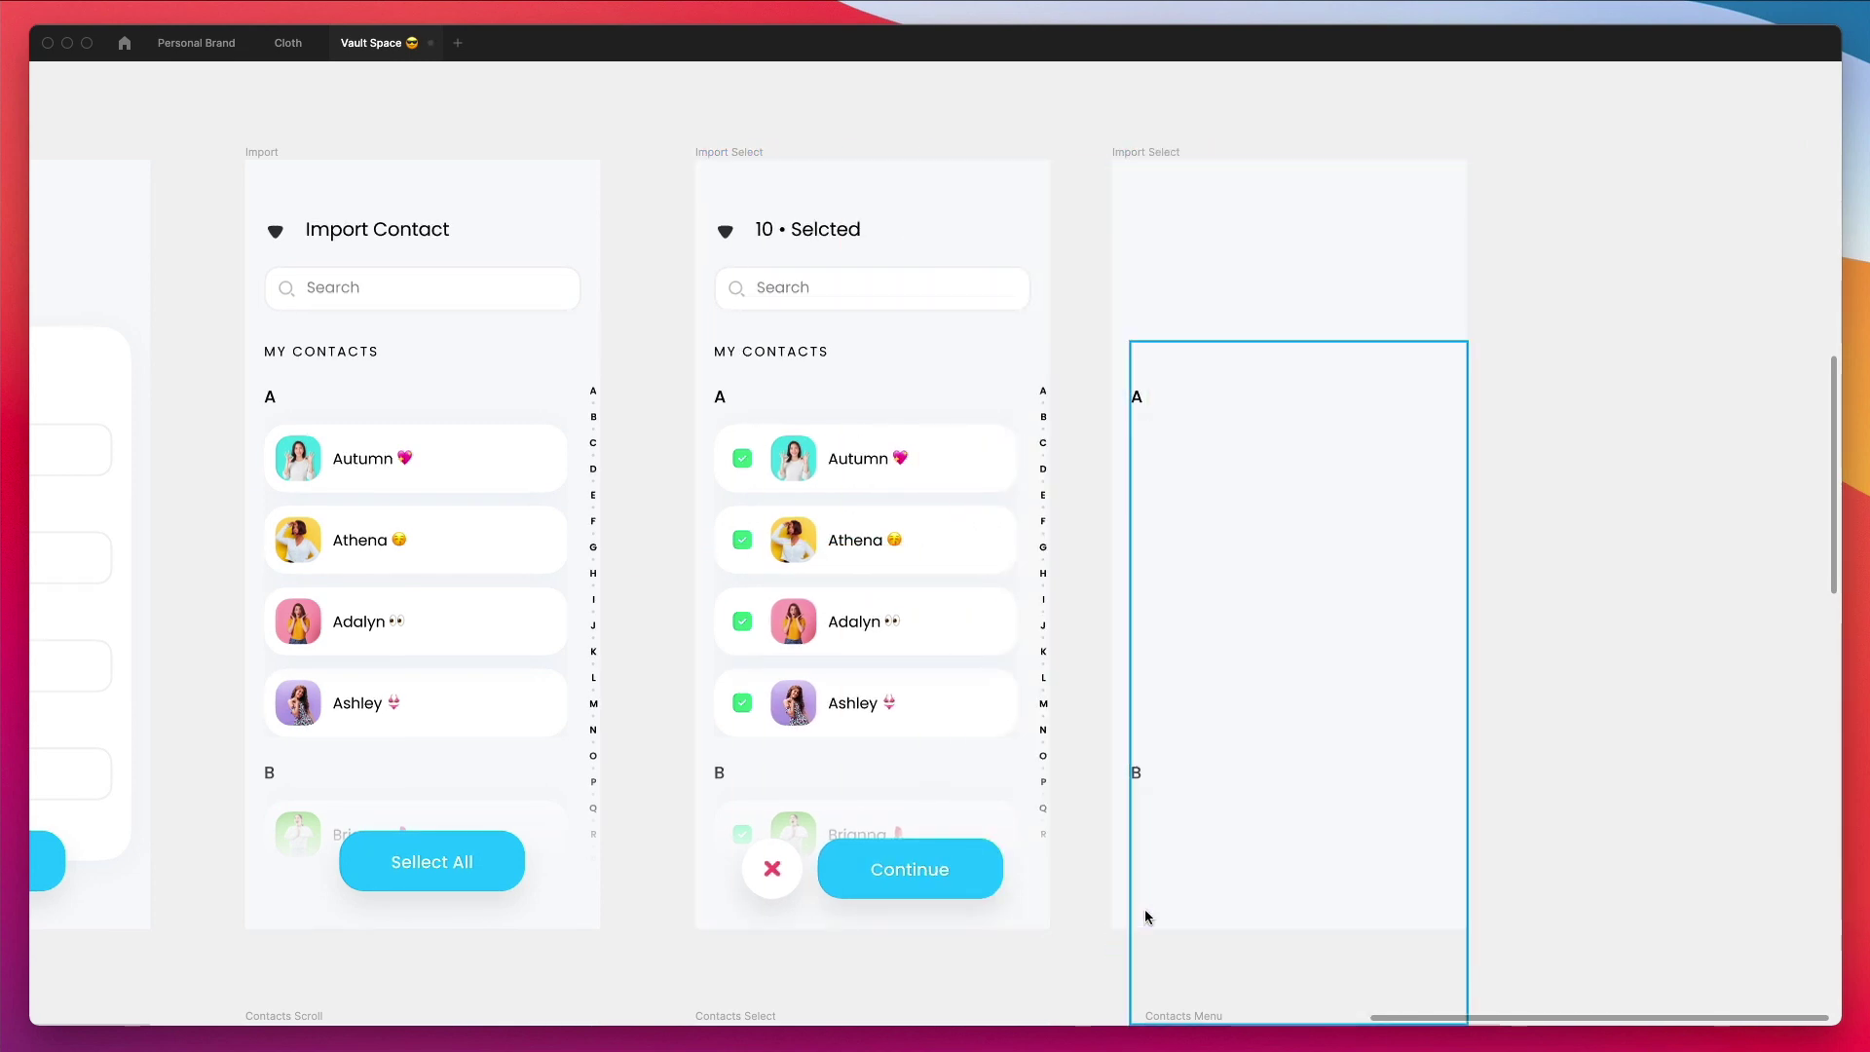
Step: Remove the copy's leftover A and B labels, header shape and remaining layers
drag(1135, 353, 1219, 869)
key(Delete)
click(1121, 293)
key(Delete)
click(1308, 708)
key(Escape)
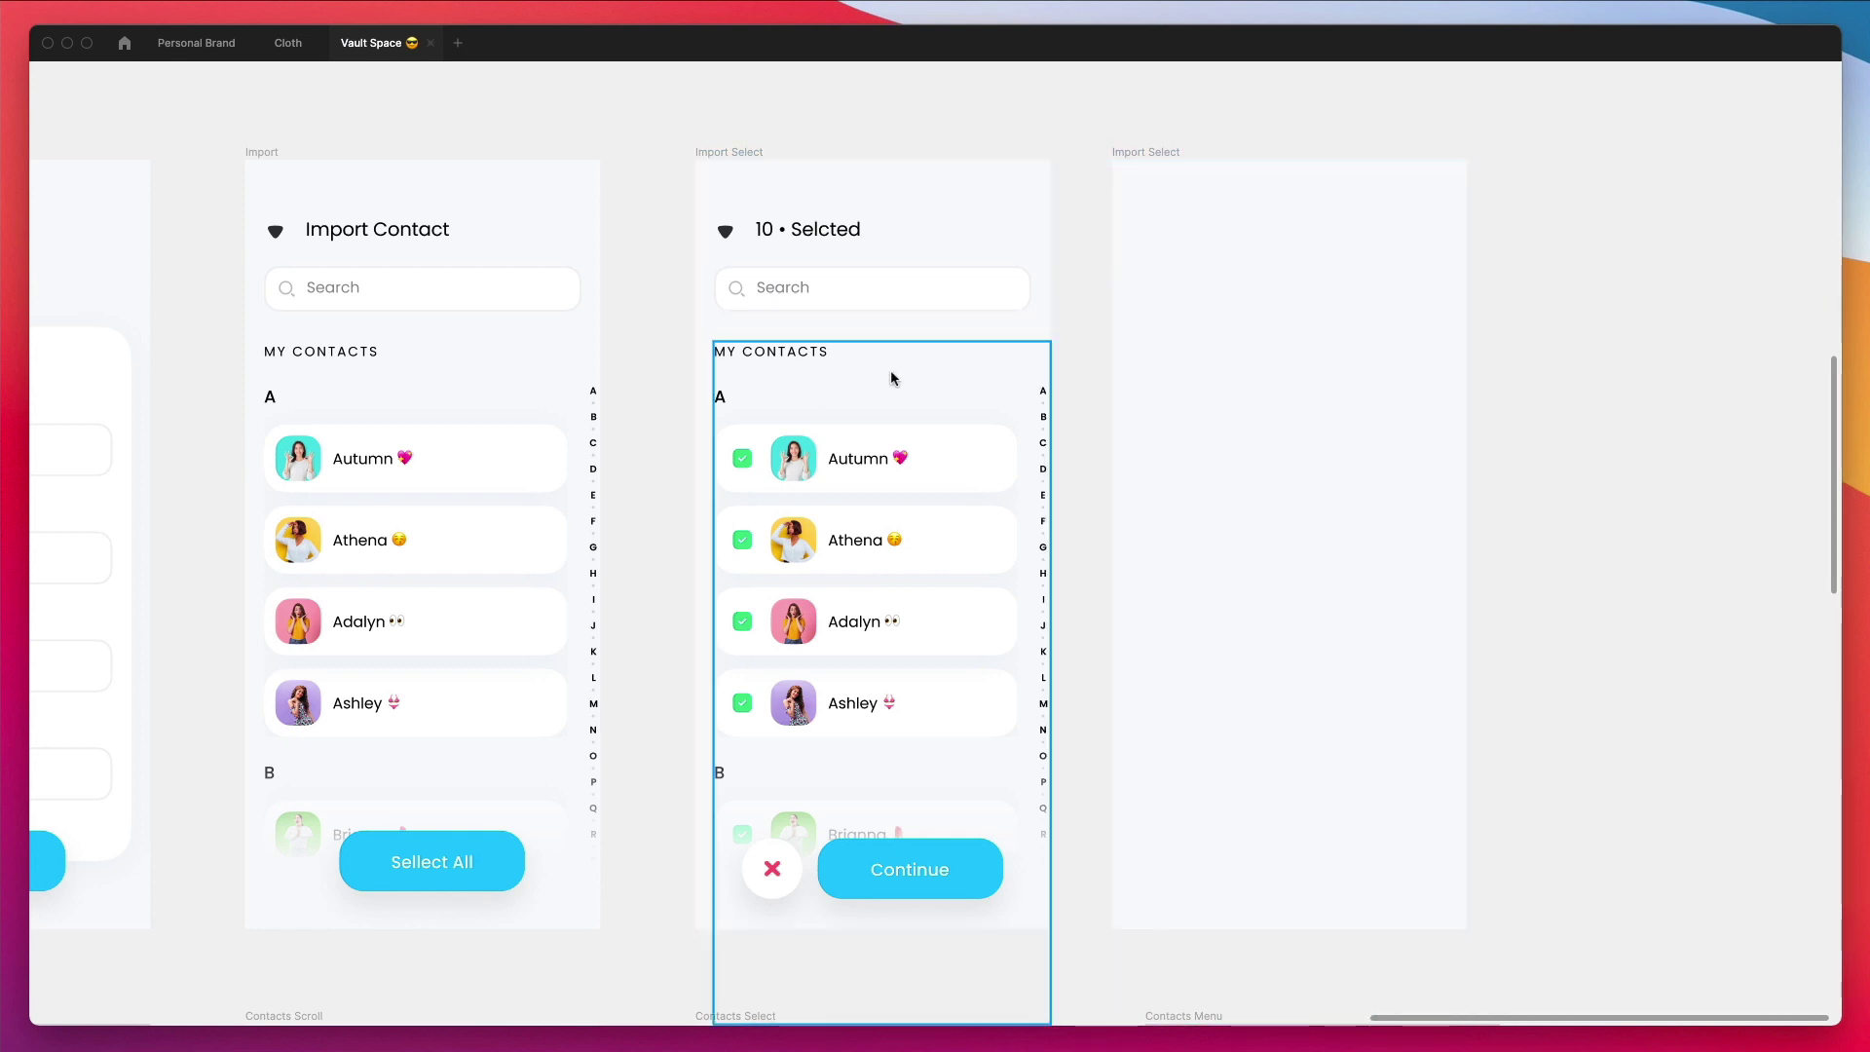
scroll(1123, 469, right, 2)
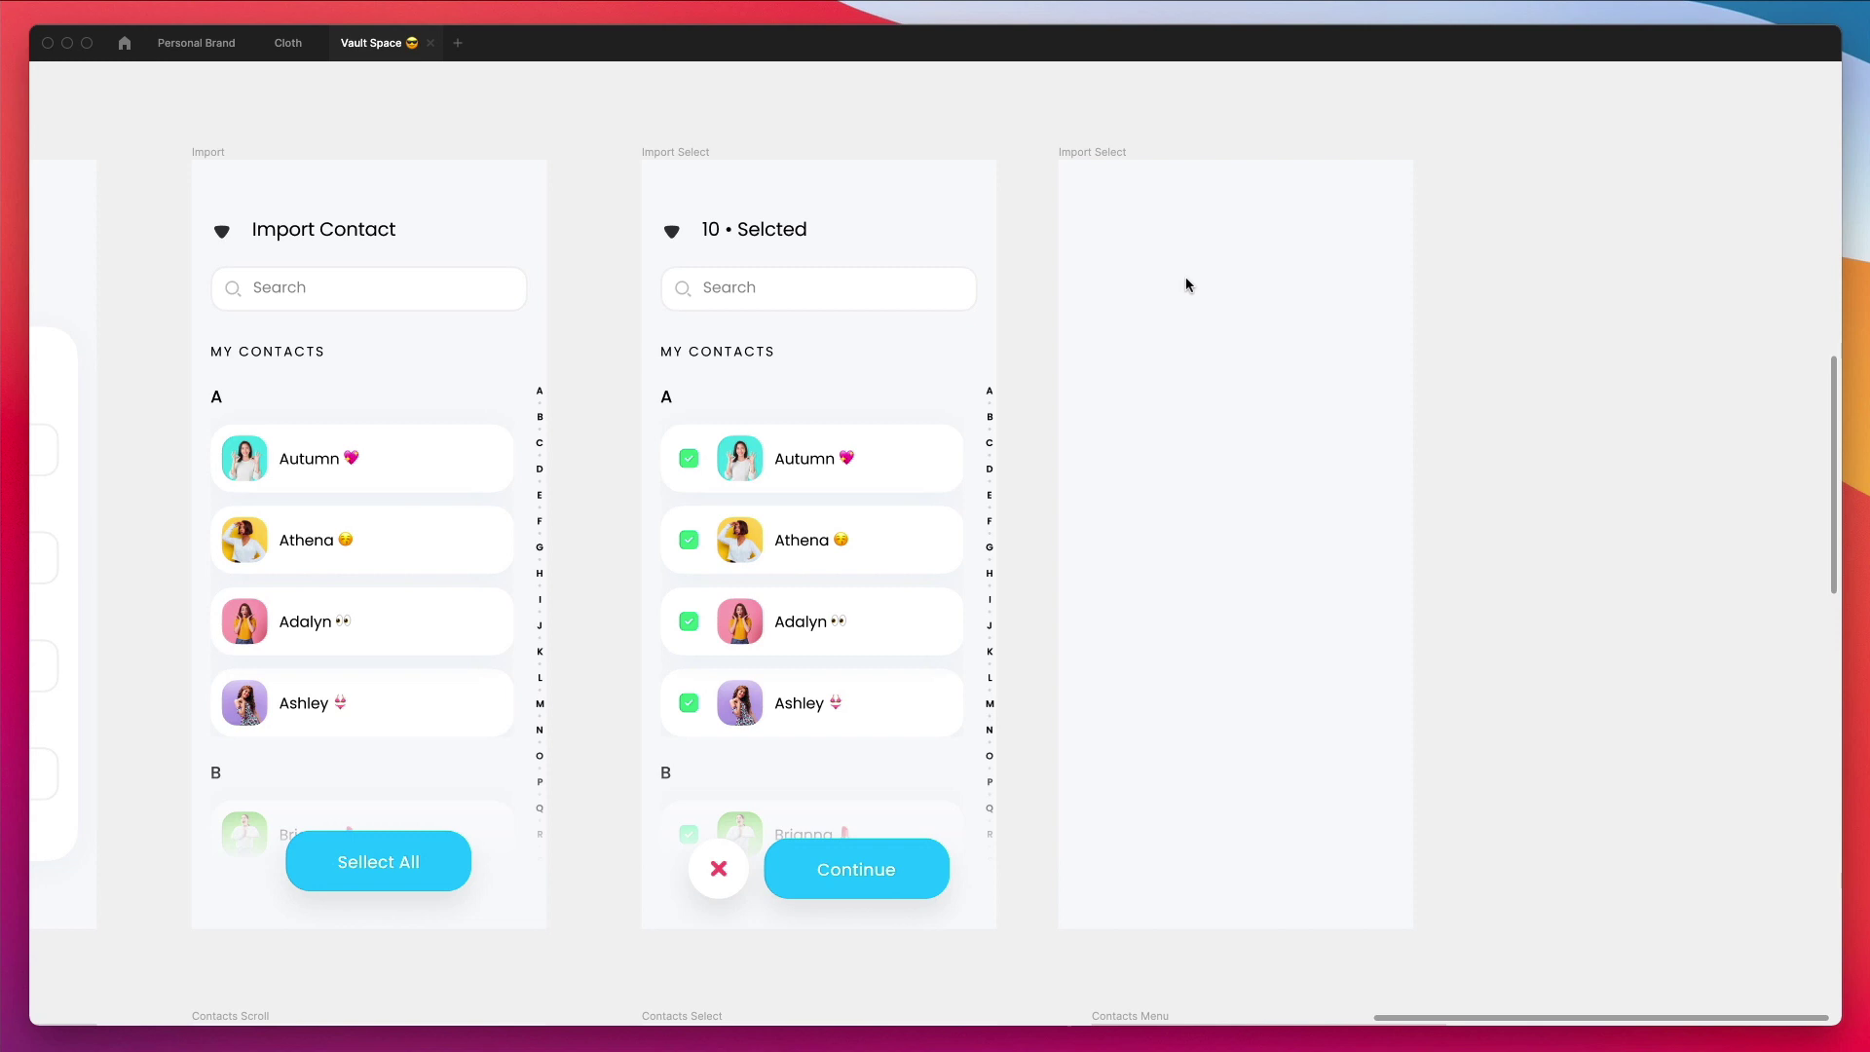
Step: Draw a gray search bar near the top of the empty screen with 'Search' placeholder text
key(r)
drag(1092, 266, 1395, 316)
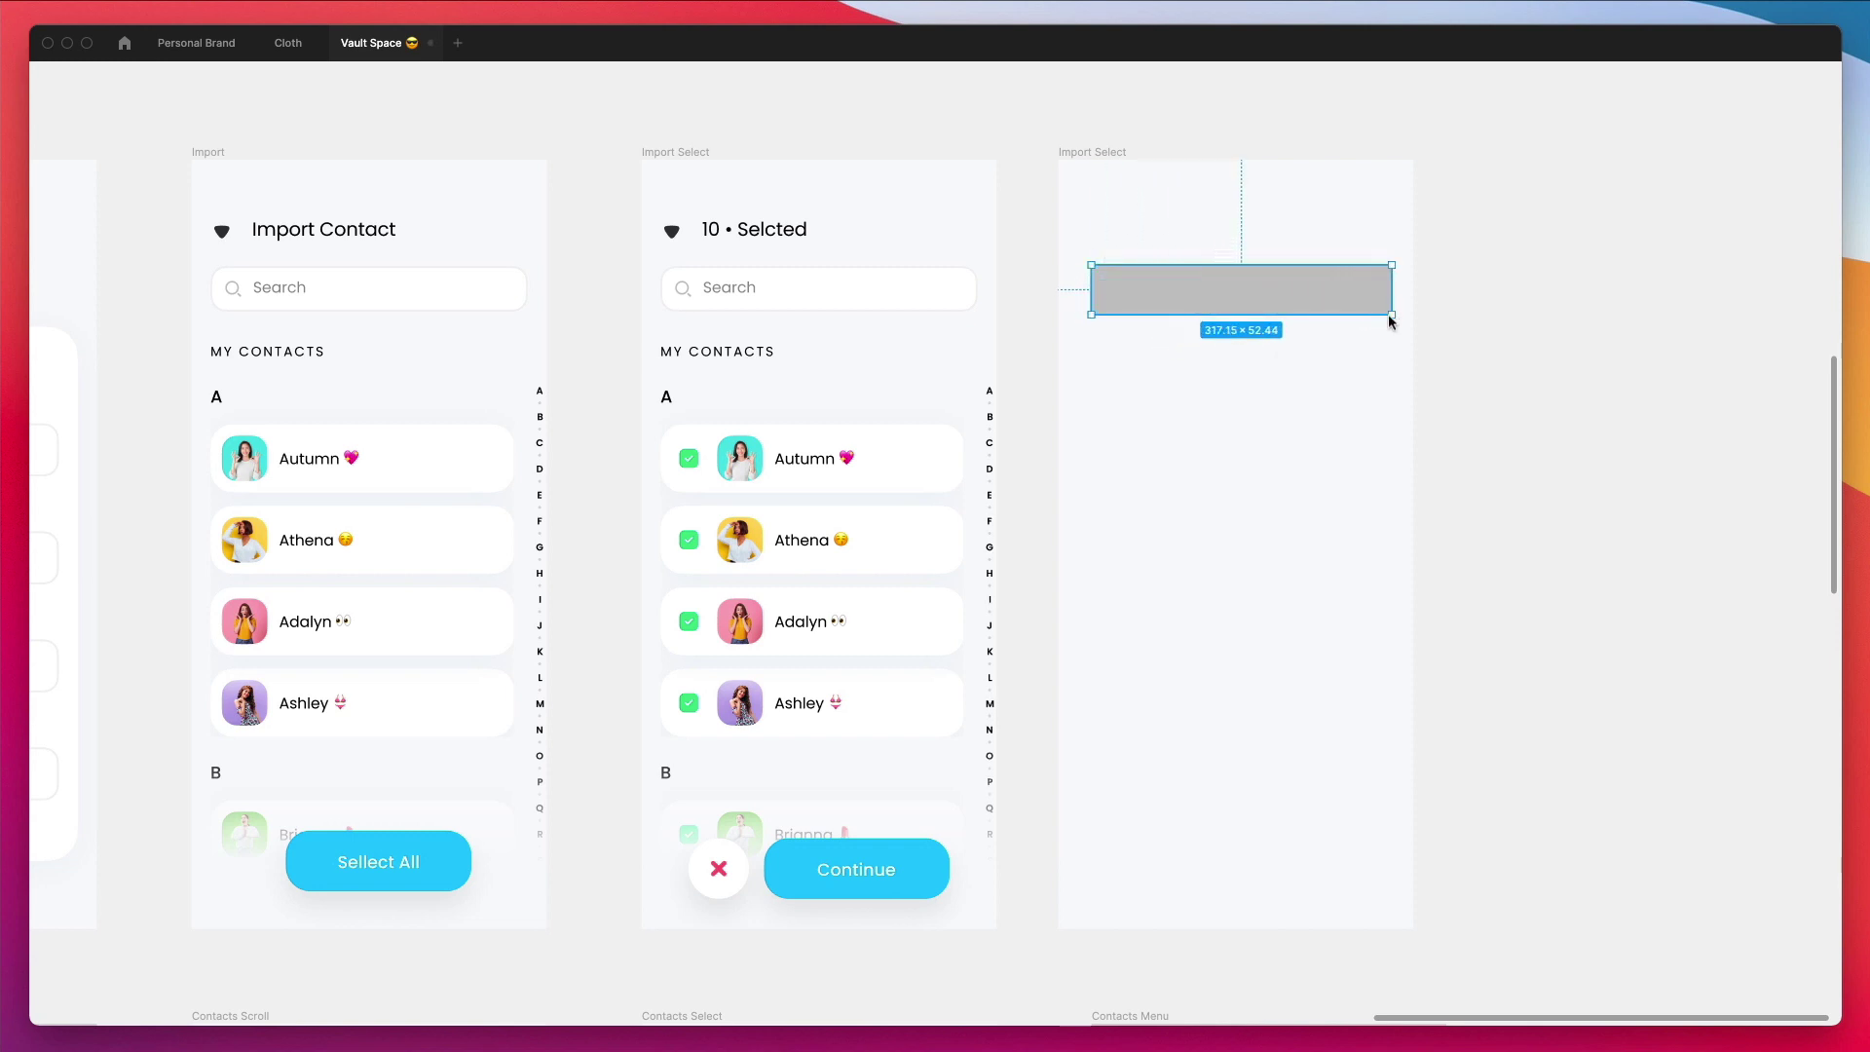
click(1113, 290)
text(Search)
key(Escape)
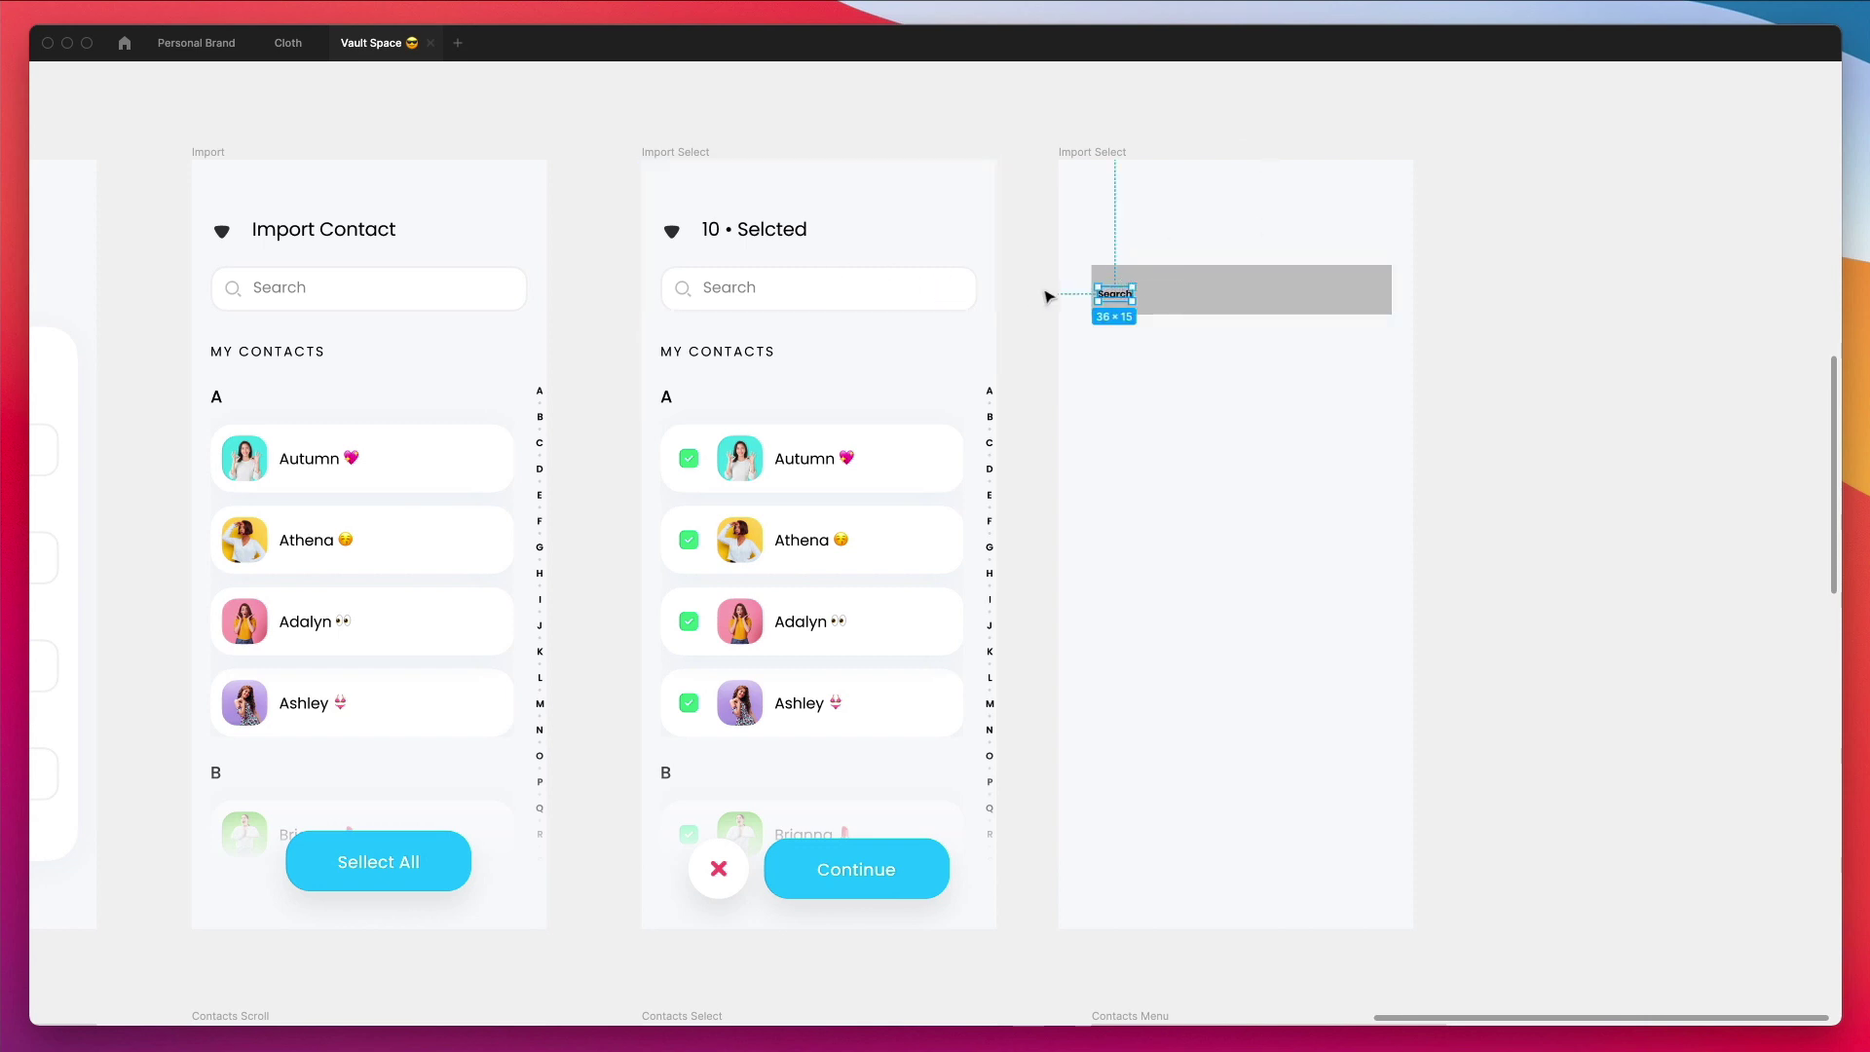
Step: Nudge the Search label up and left inside the gray bar and check its placement
click(1043, 334)
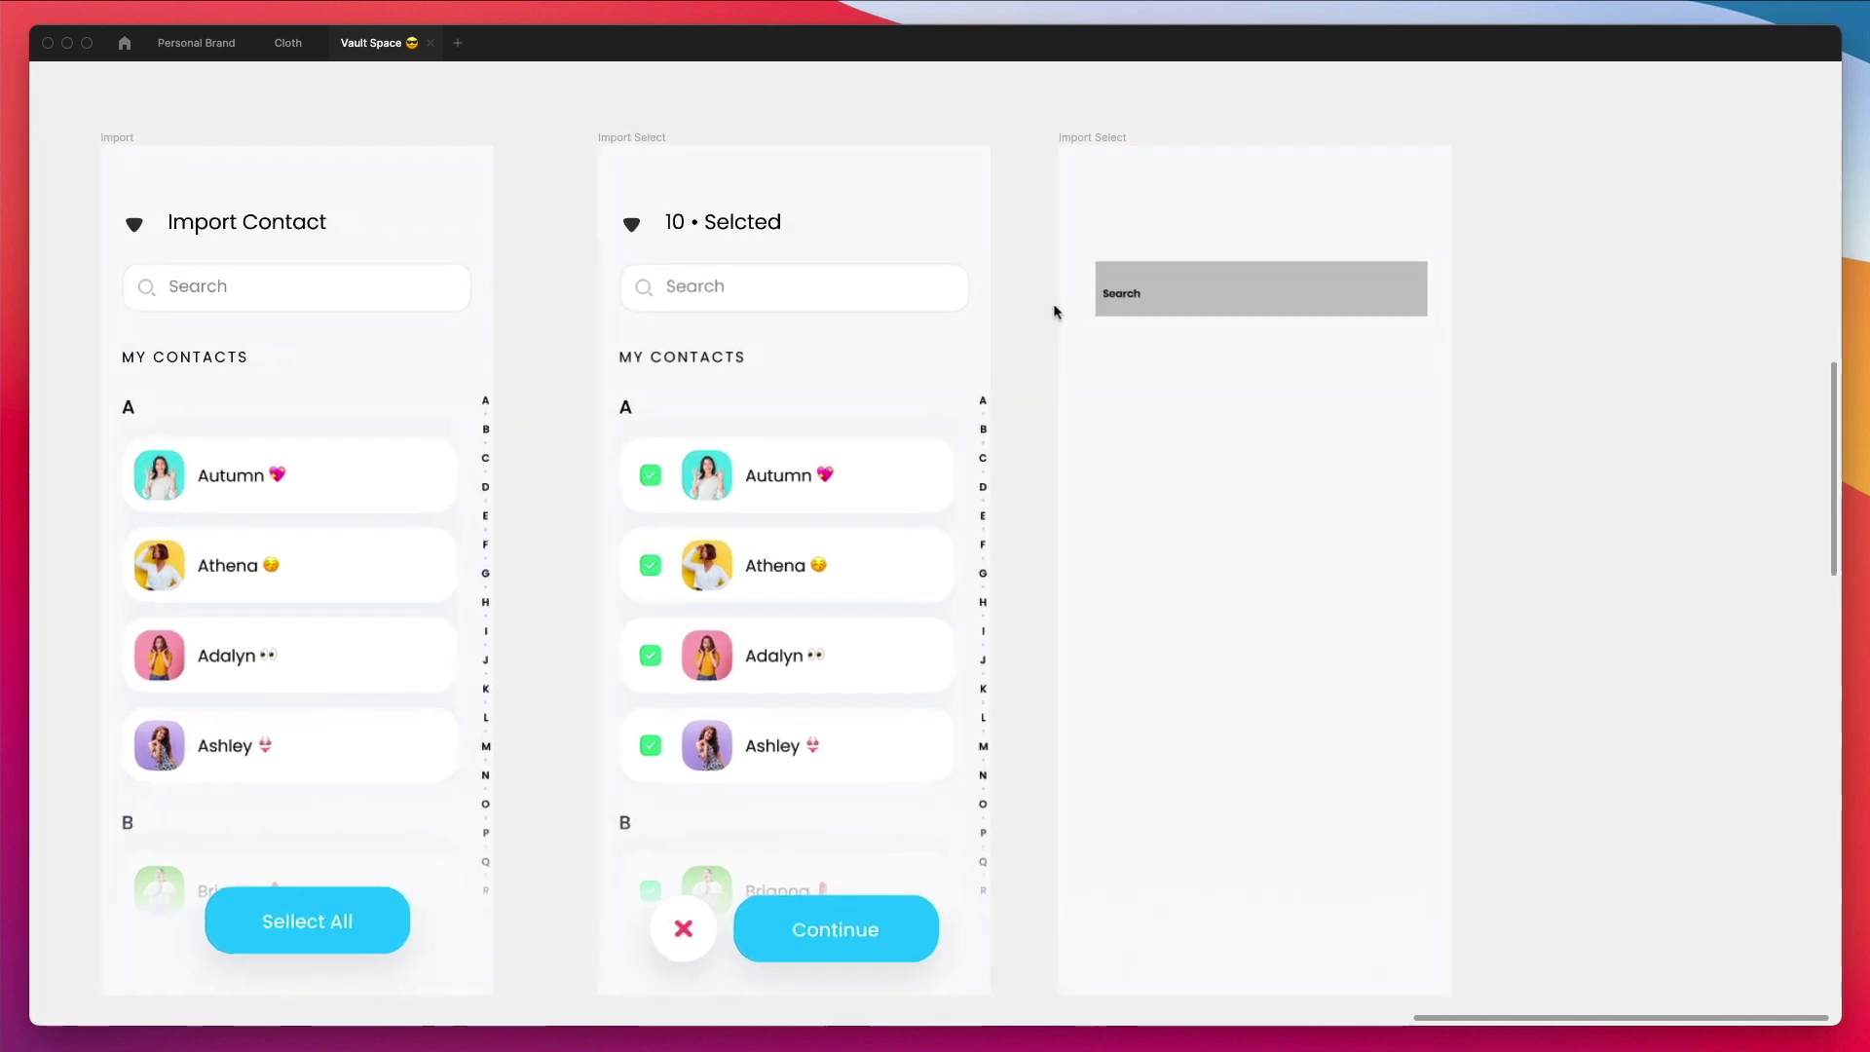
scroll(1060, 285, up, 2)
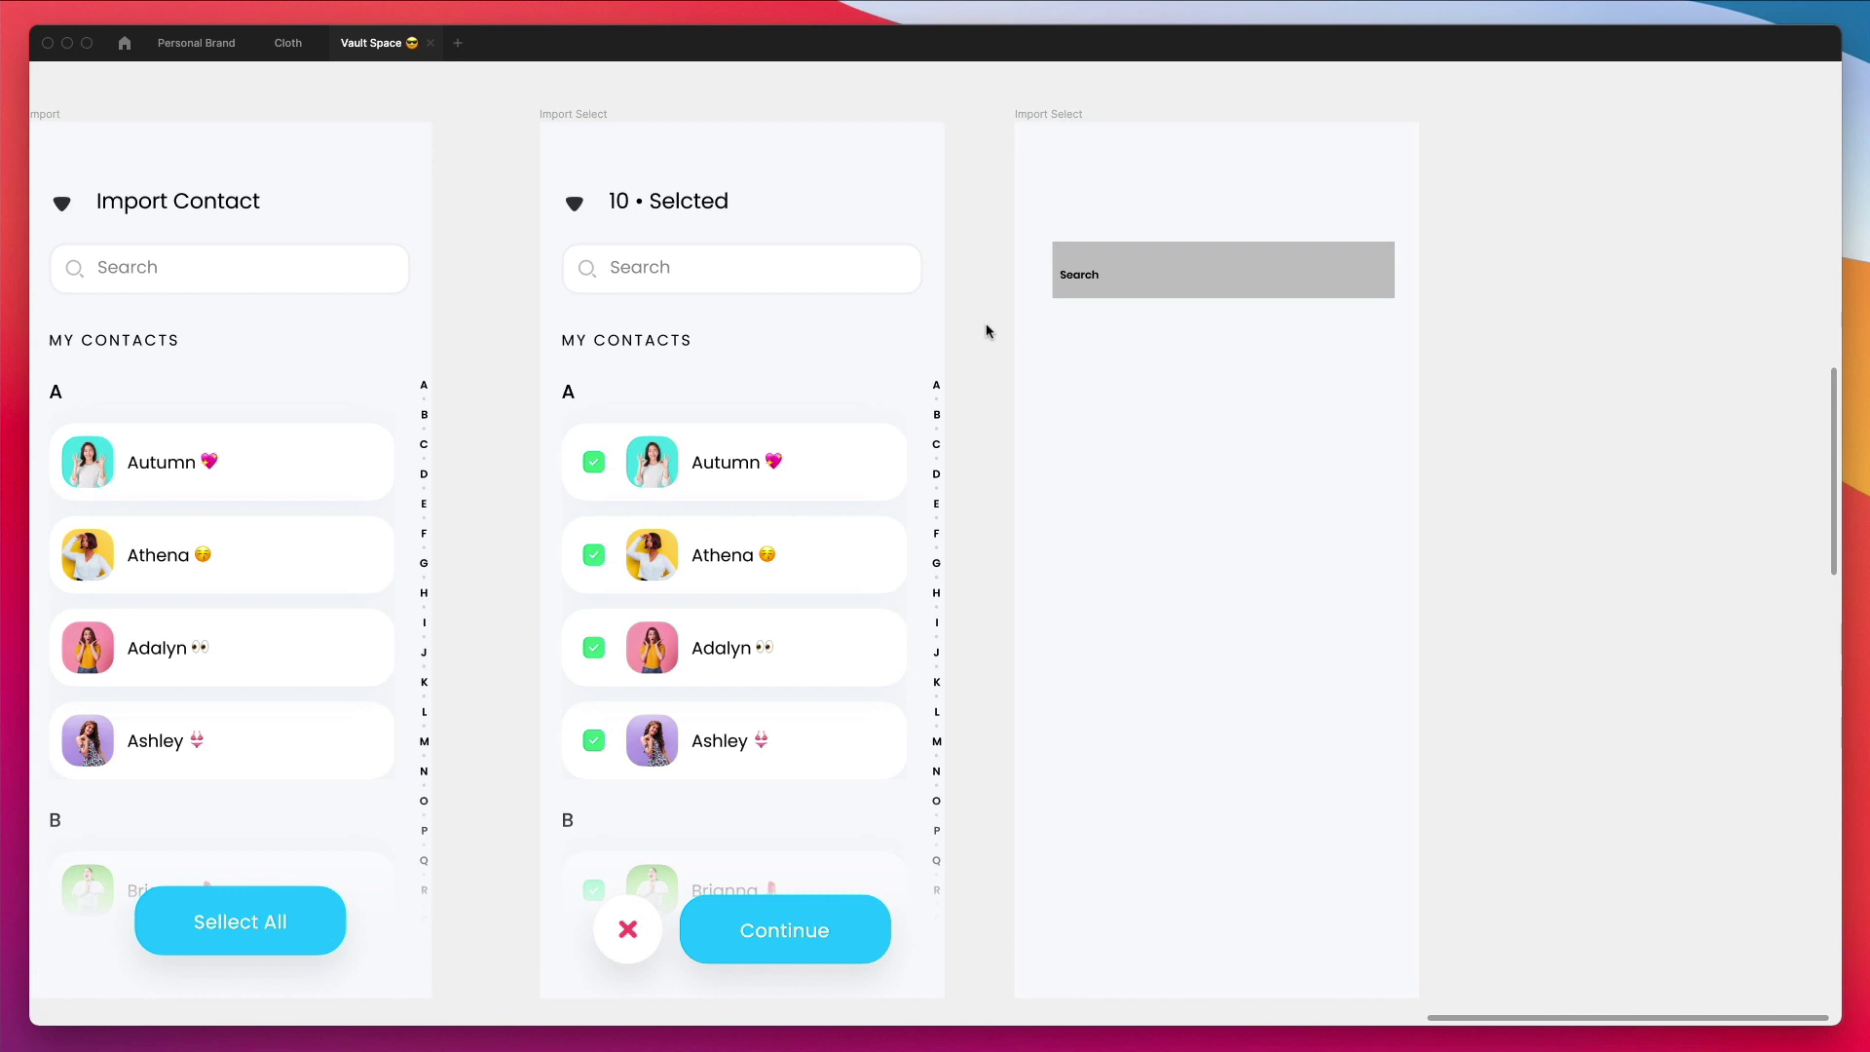
scroll(986, 322, up, 2)
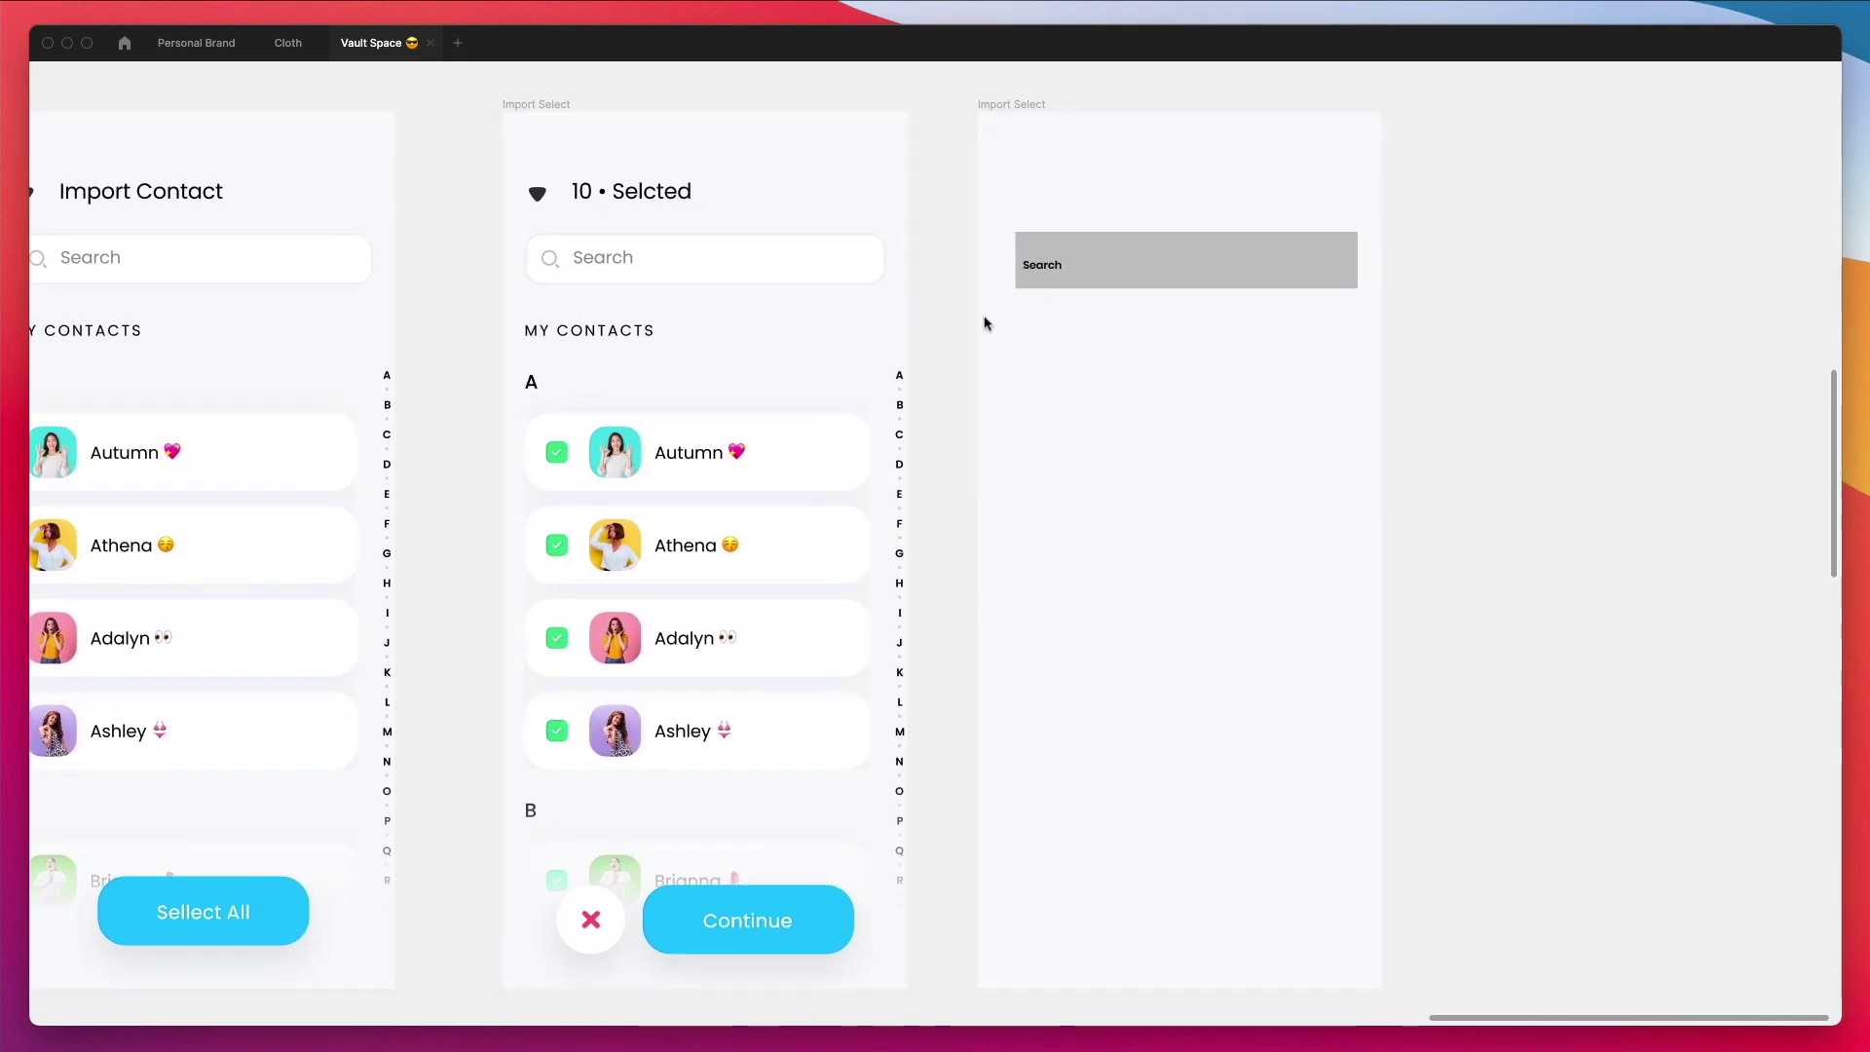
drag(1042, 264, 1060, 264)
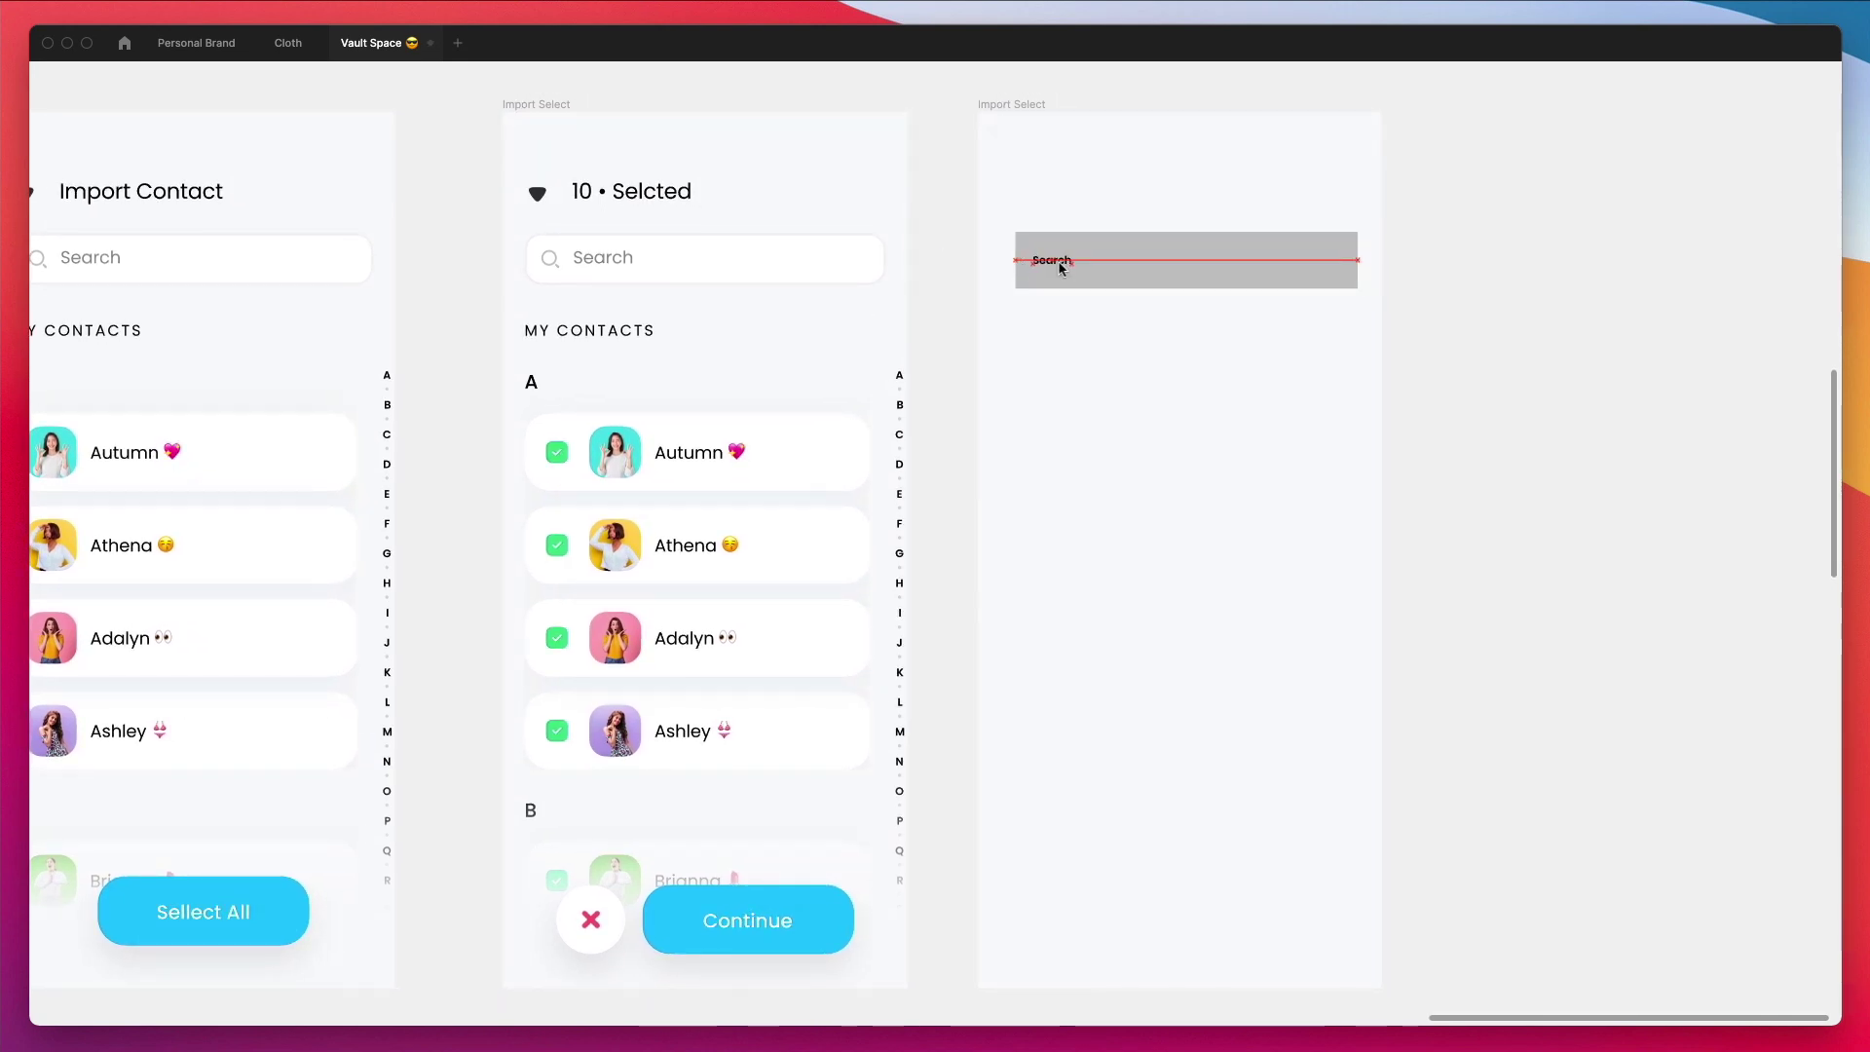
click(1059, 267)
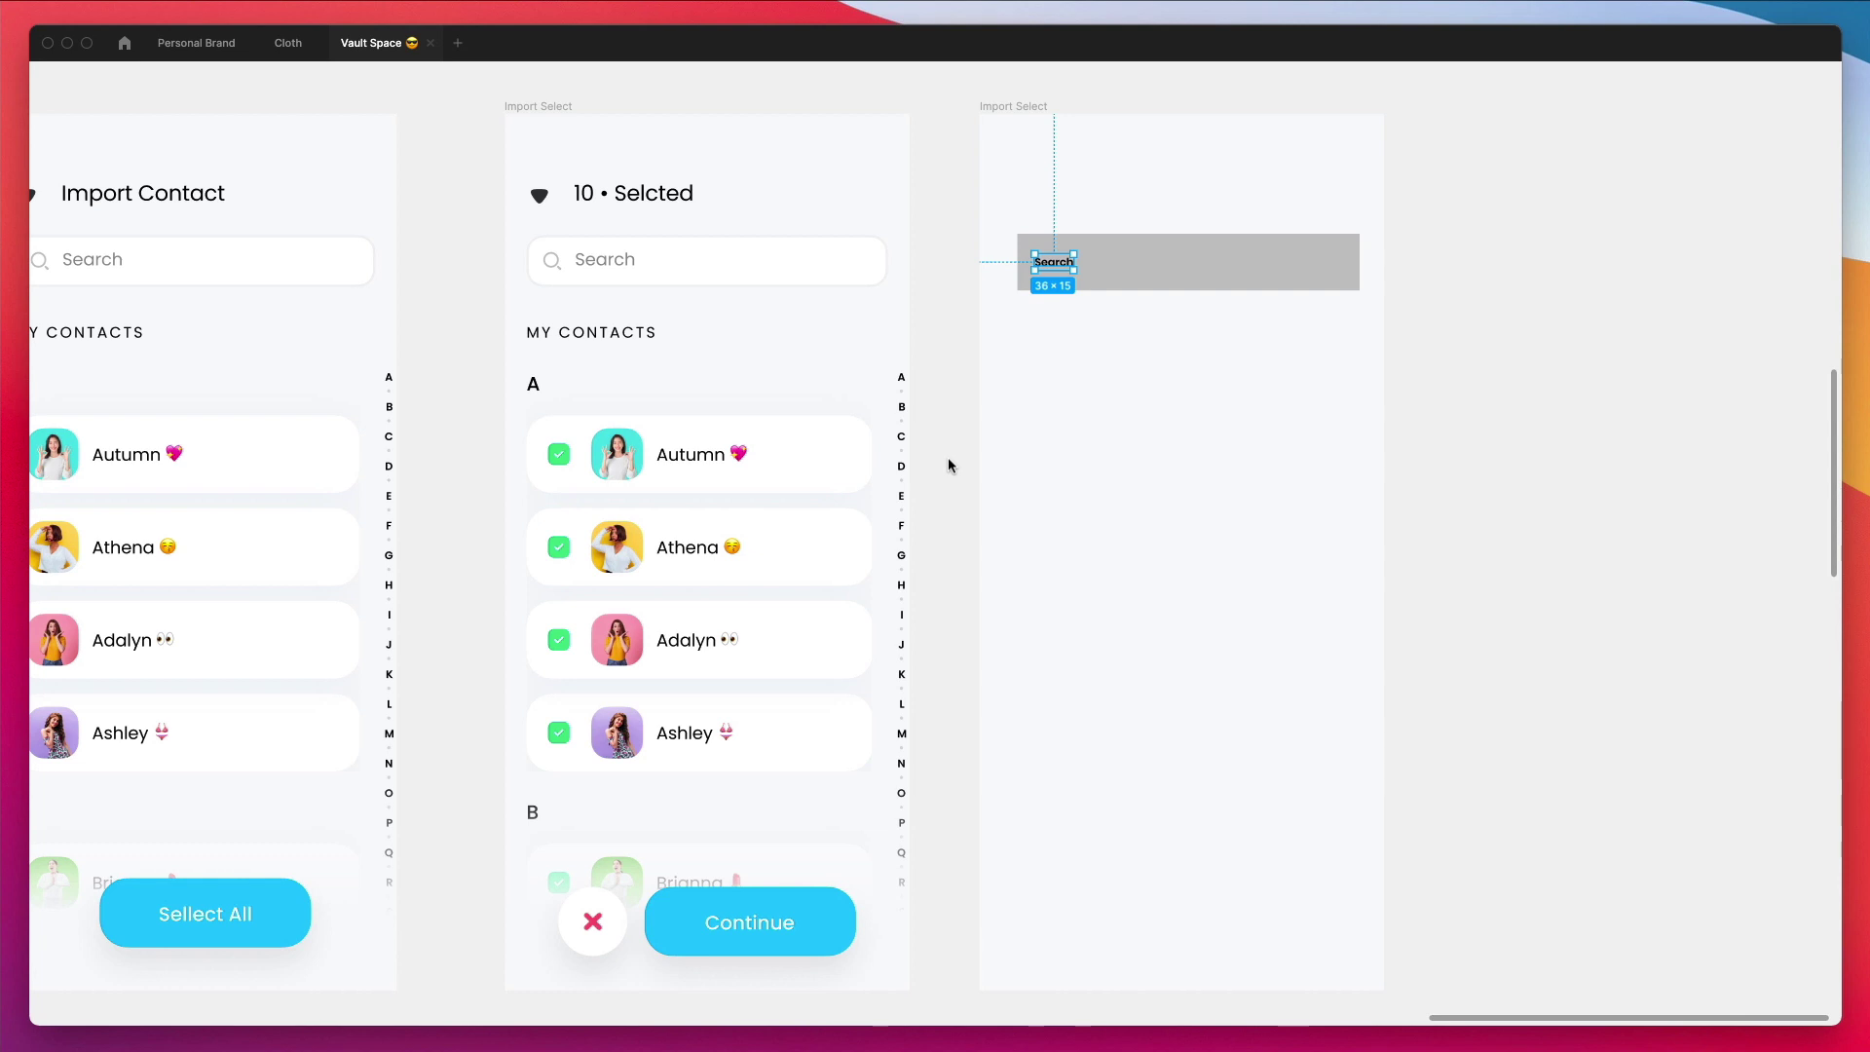
scroll(949, 464, right, 1)
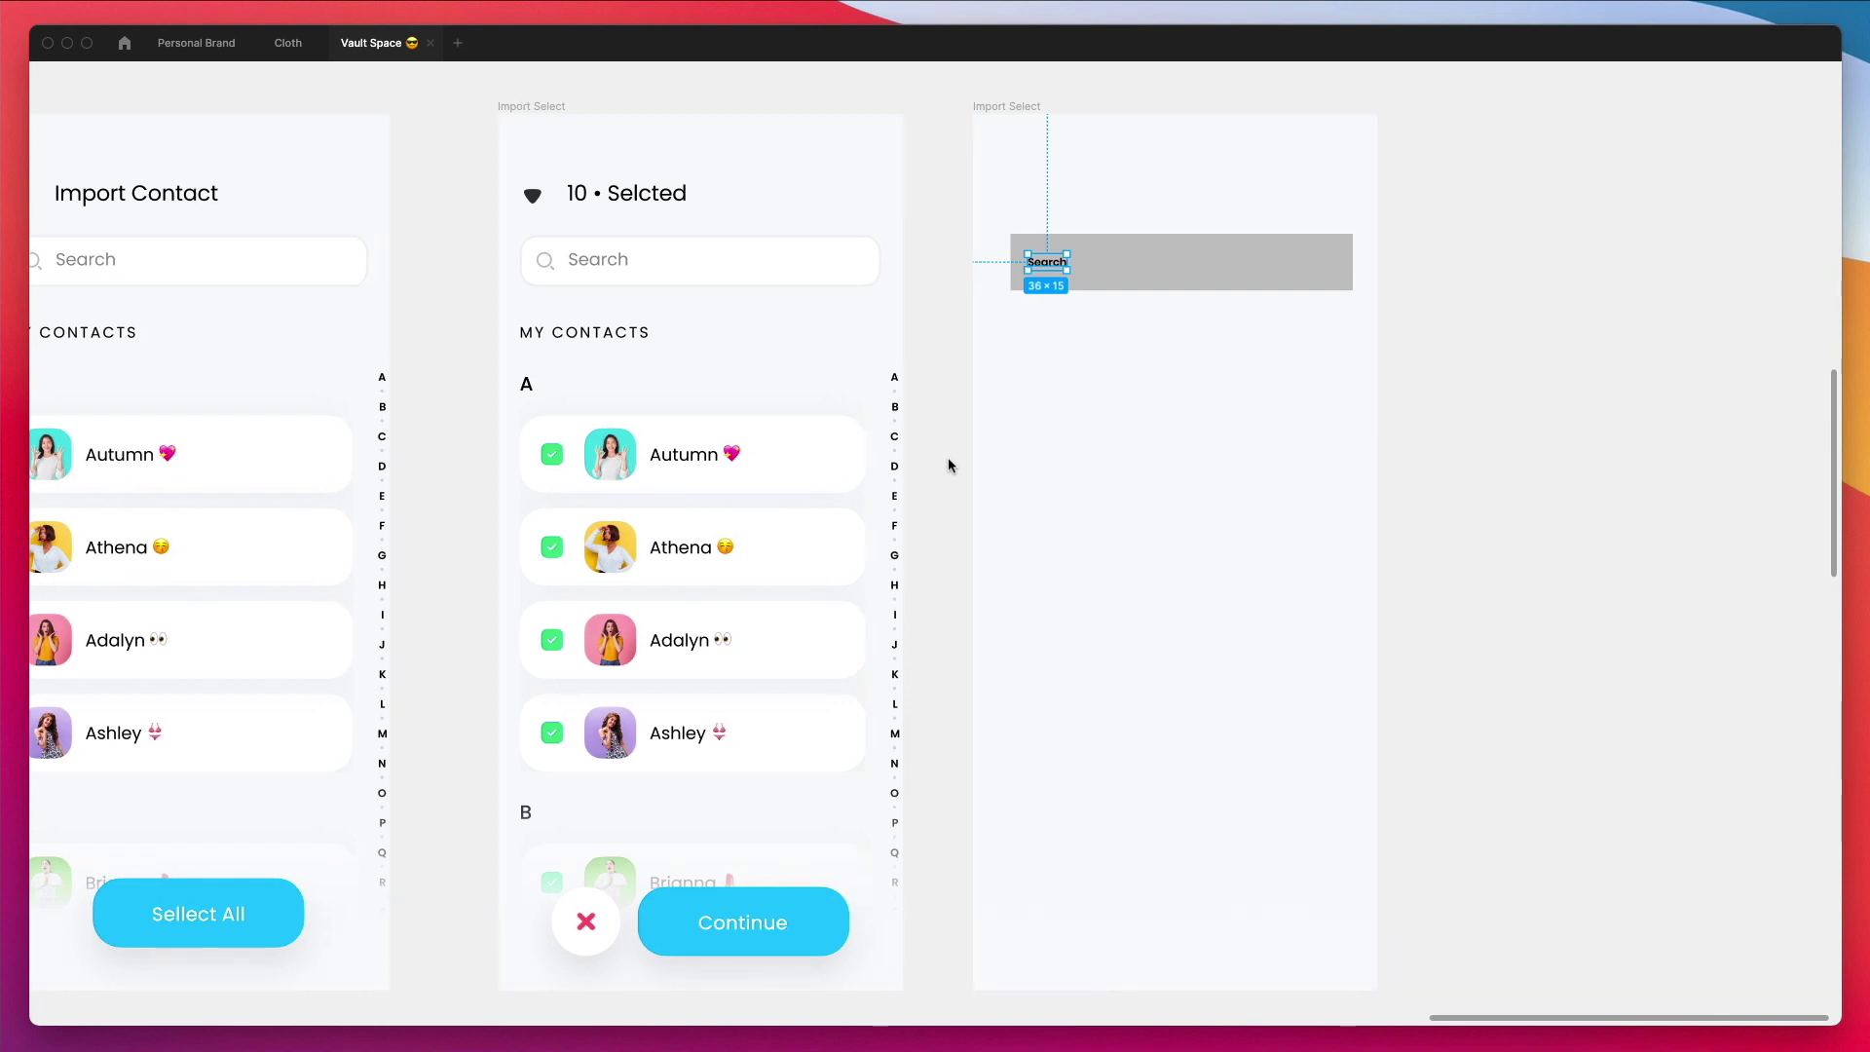
click(948, 464)
scroll(949, 464, up, 1)
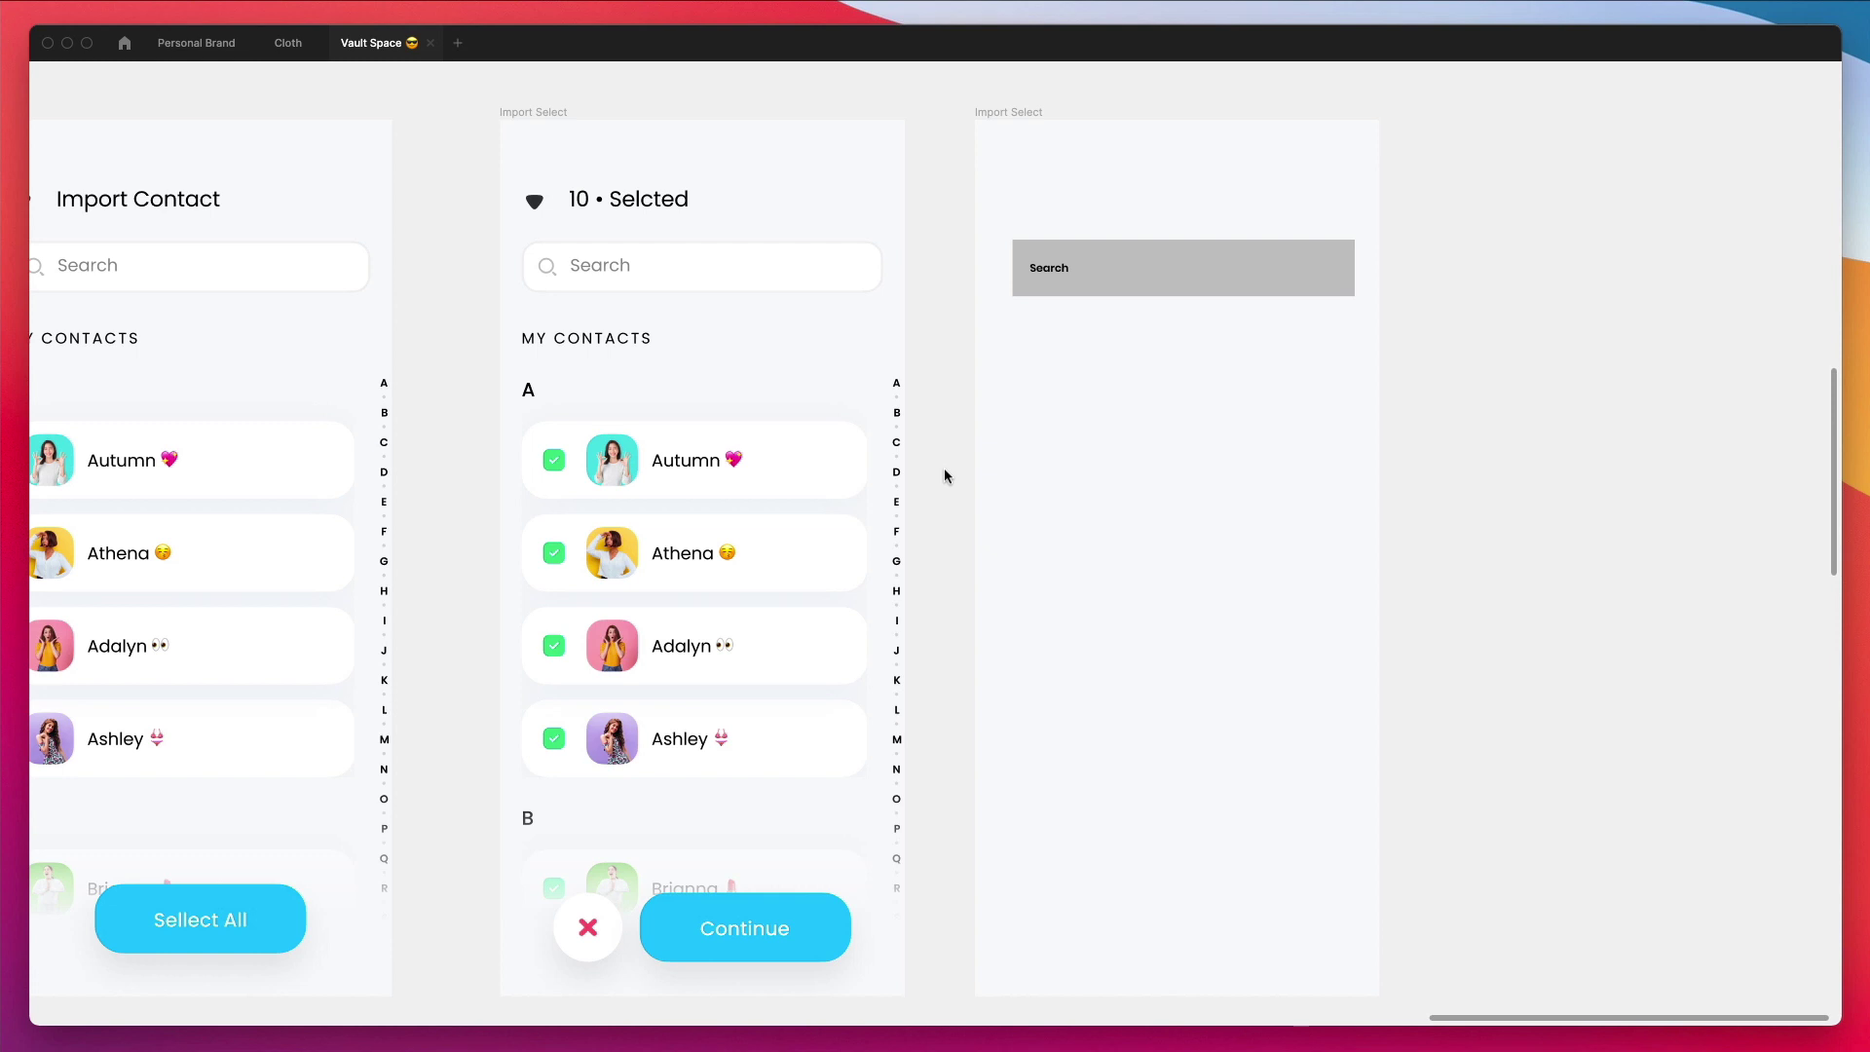
scroll(966, 449, right, 1)
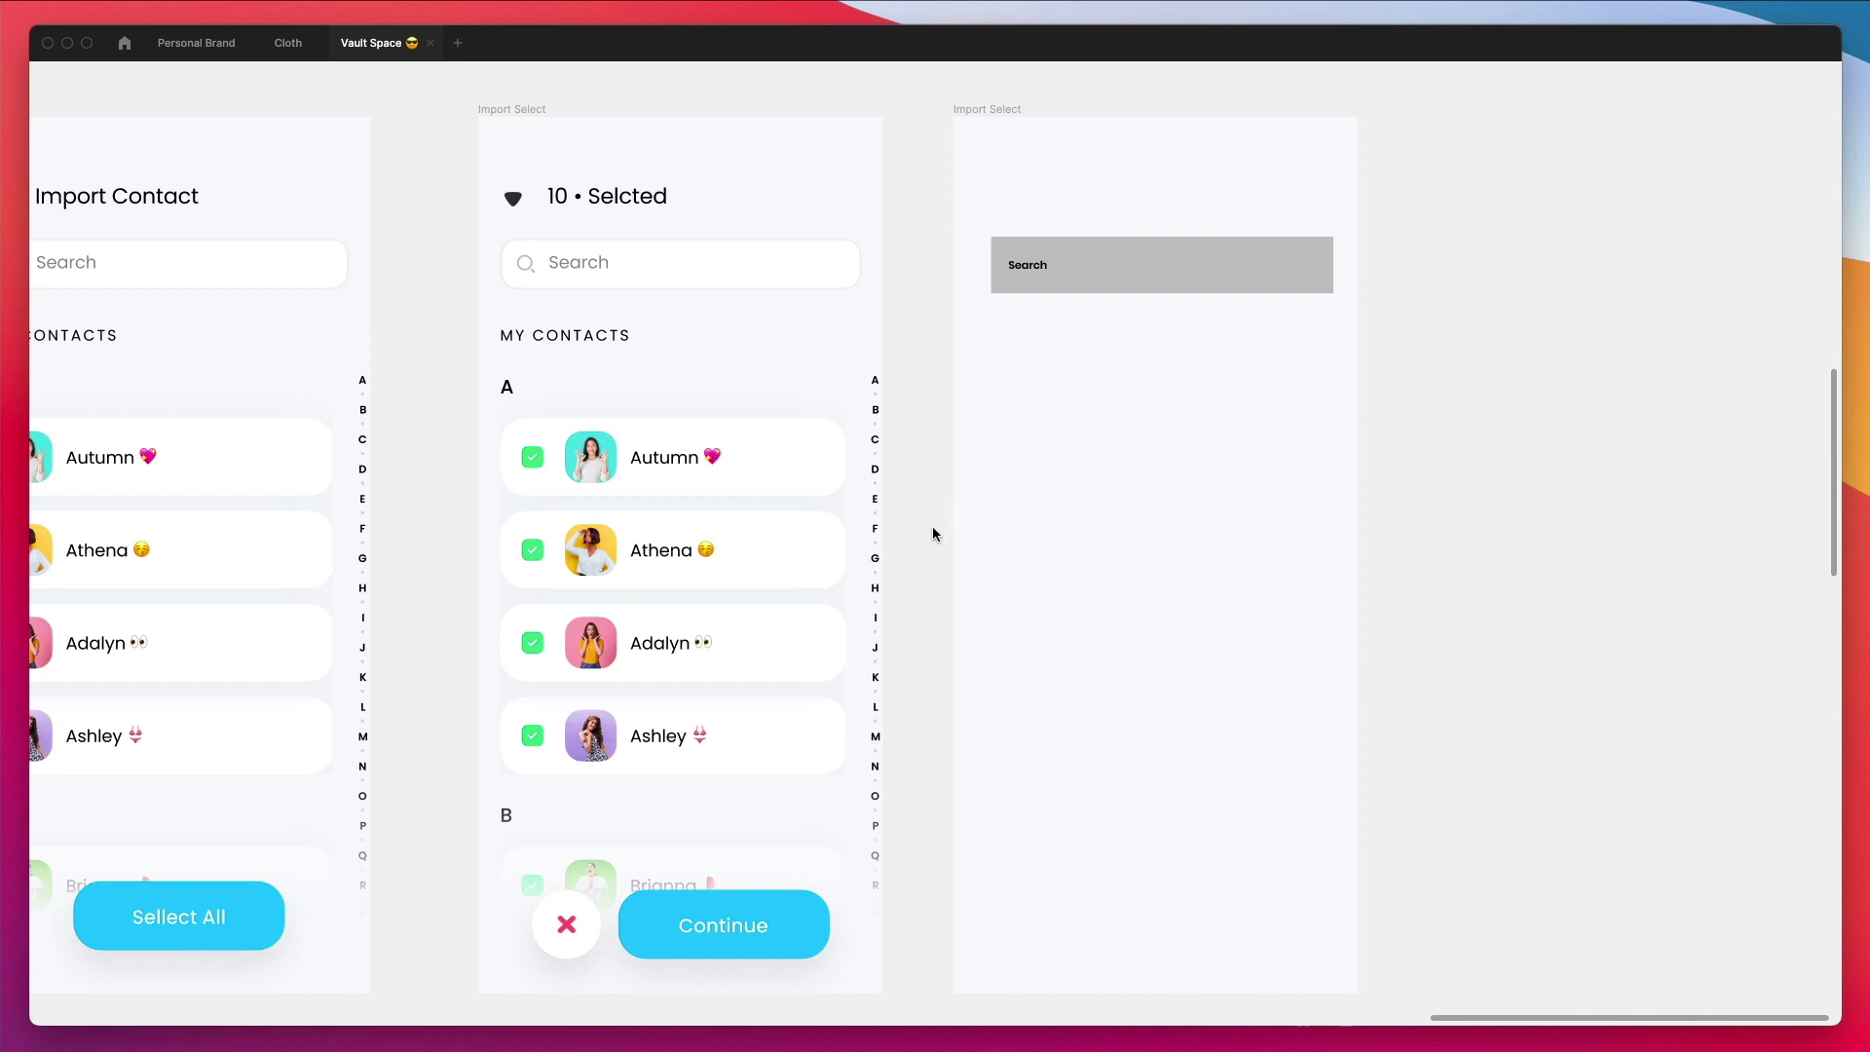
drag(933, 526, 901, 503)
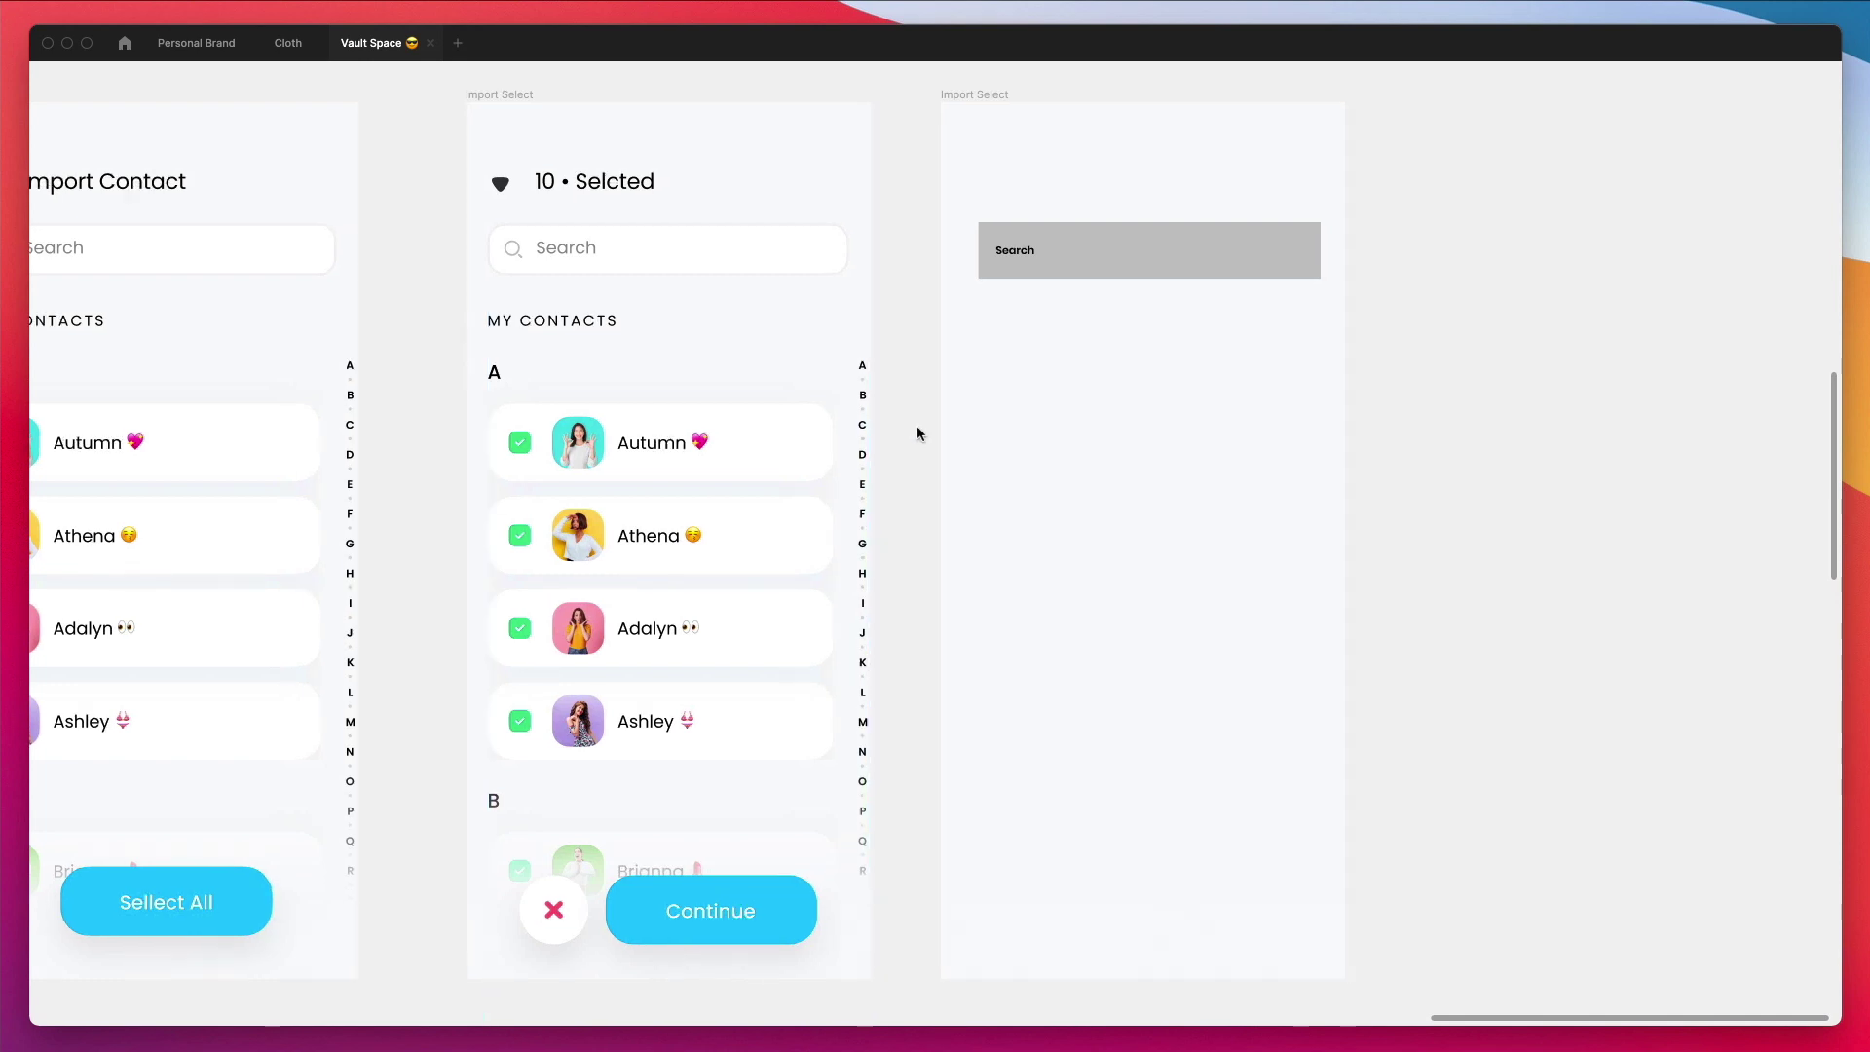
scroll(916, 425, up, 1)
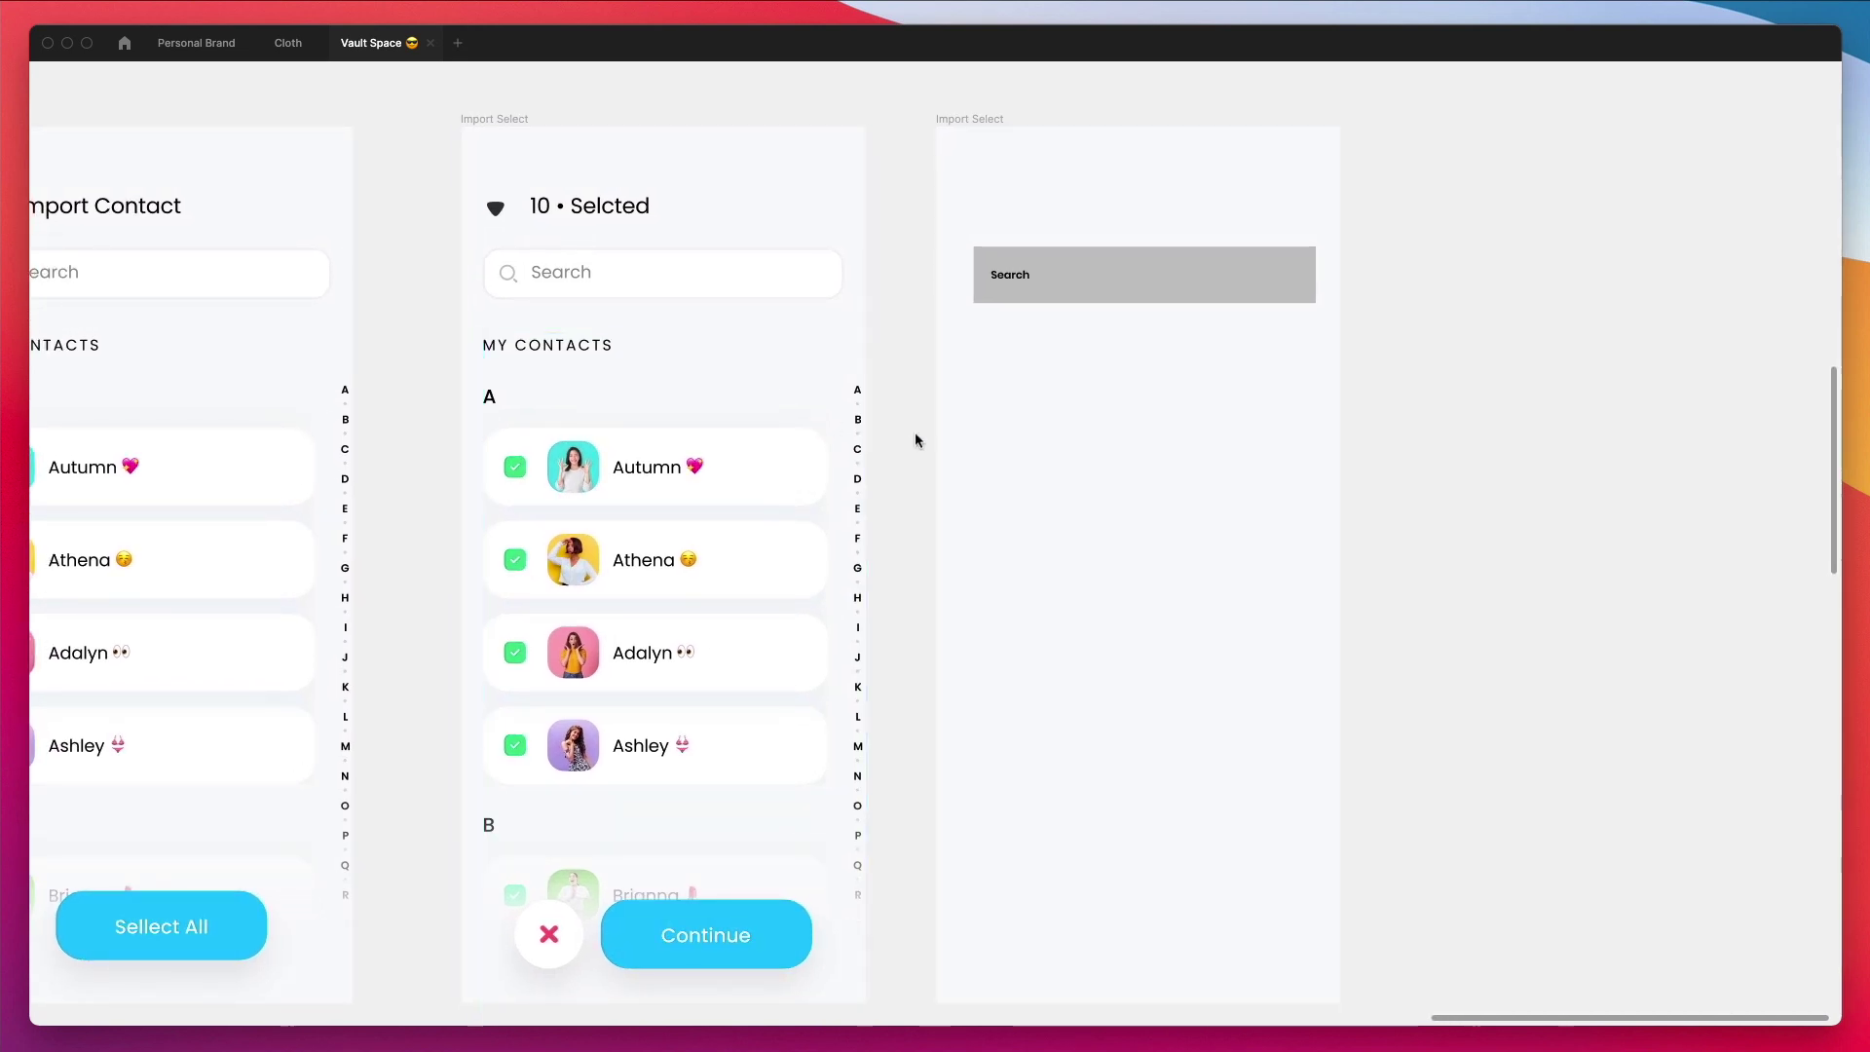
scroll(912, 510, down, 1)
scroll(912, 497, down, 5)
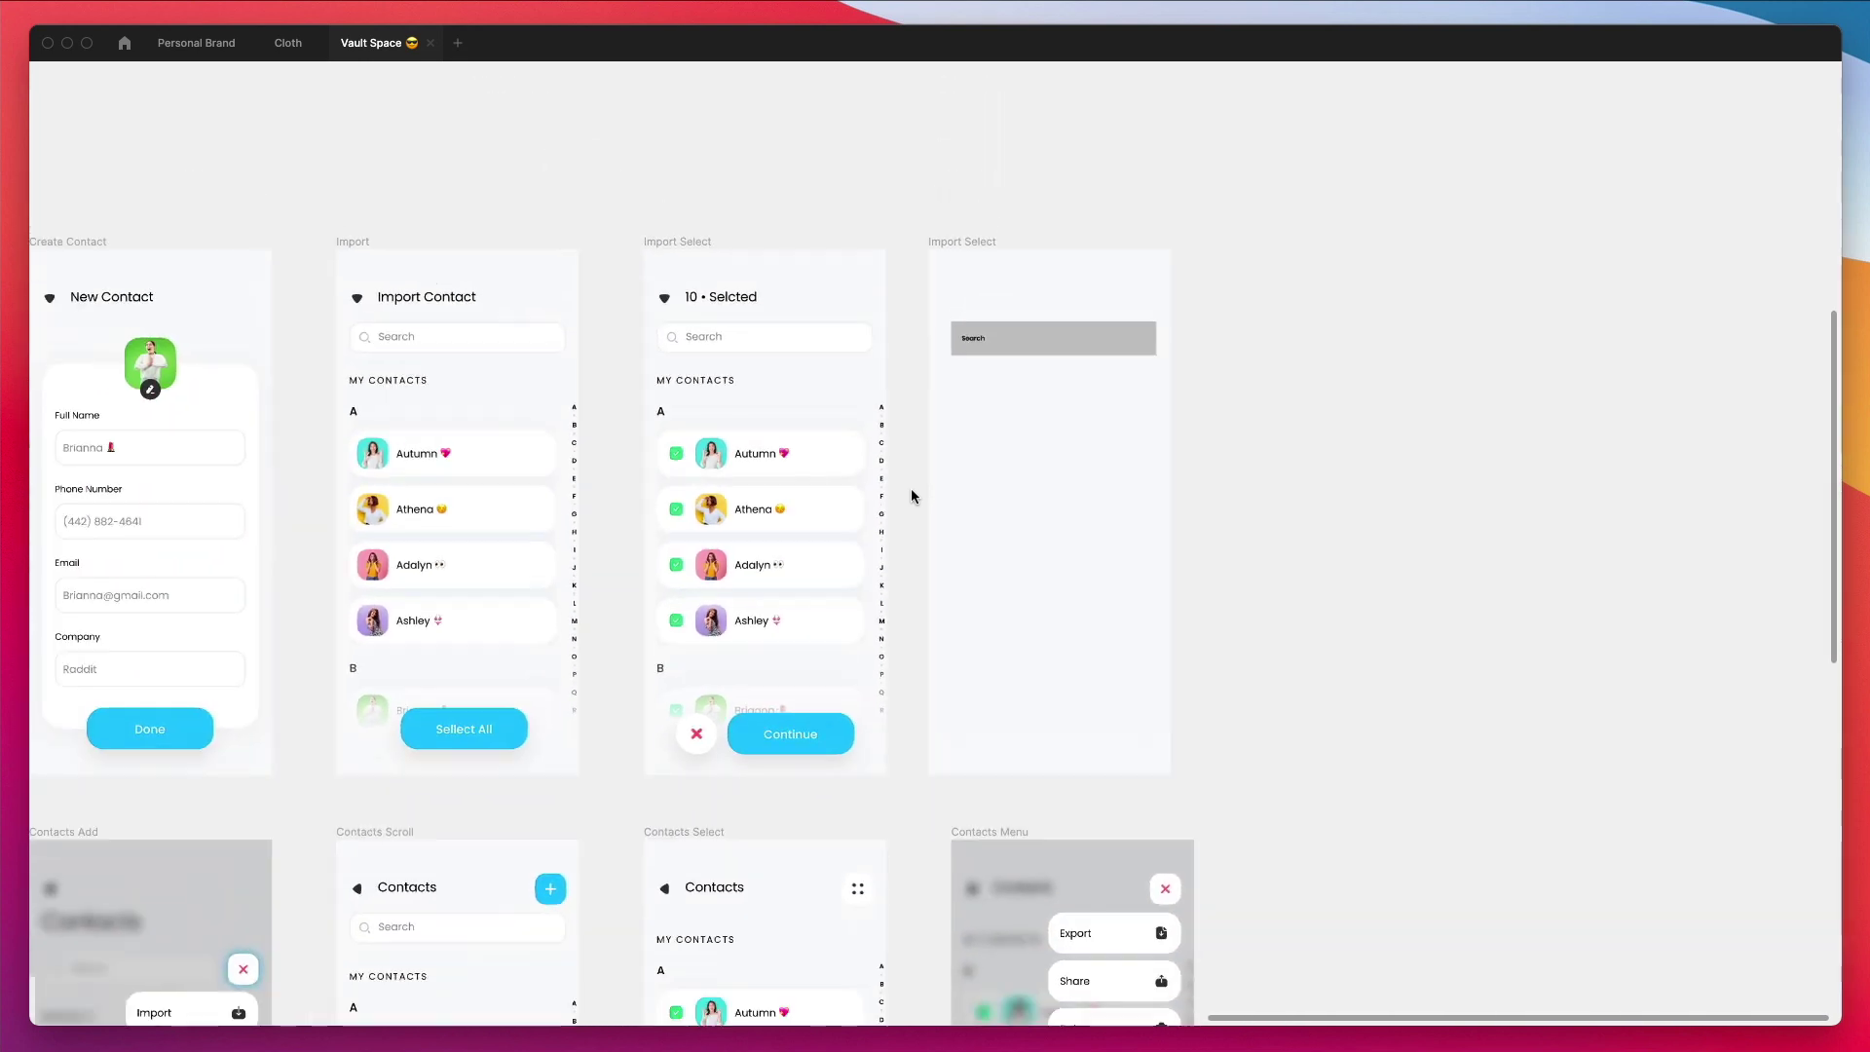
scroll(911, 497, down, 2)
scroll(913, 498, up, 1)
scroll(911, 494, down, 3)
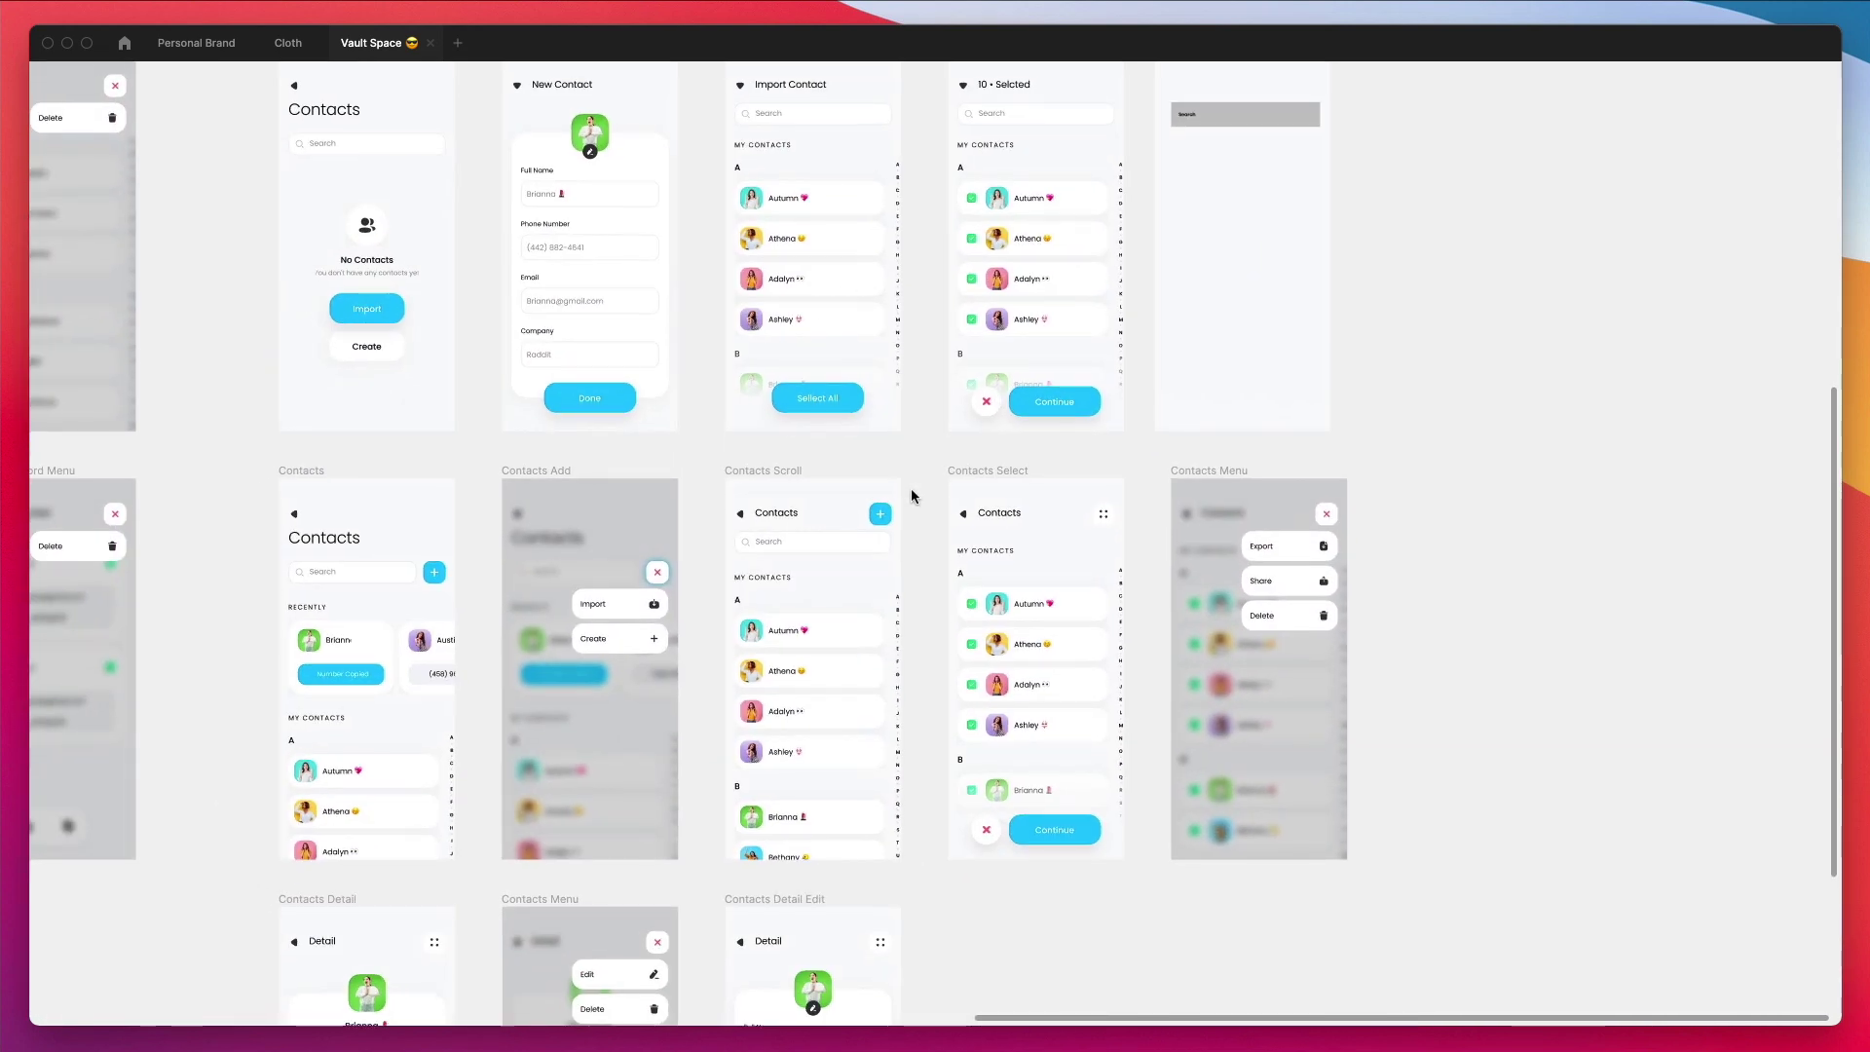
scroll(910, 494, down, 3)
scroll(909, 489, down, 2)
scroll(910, 488, left, 4)
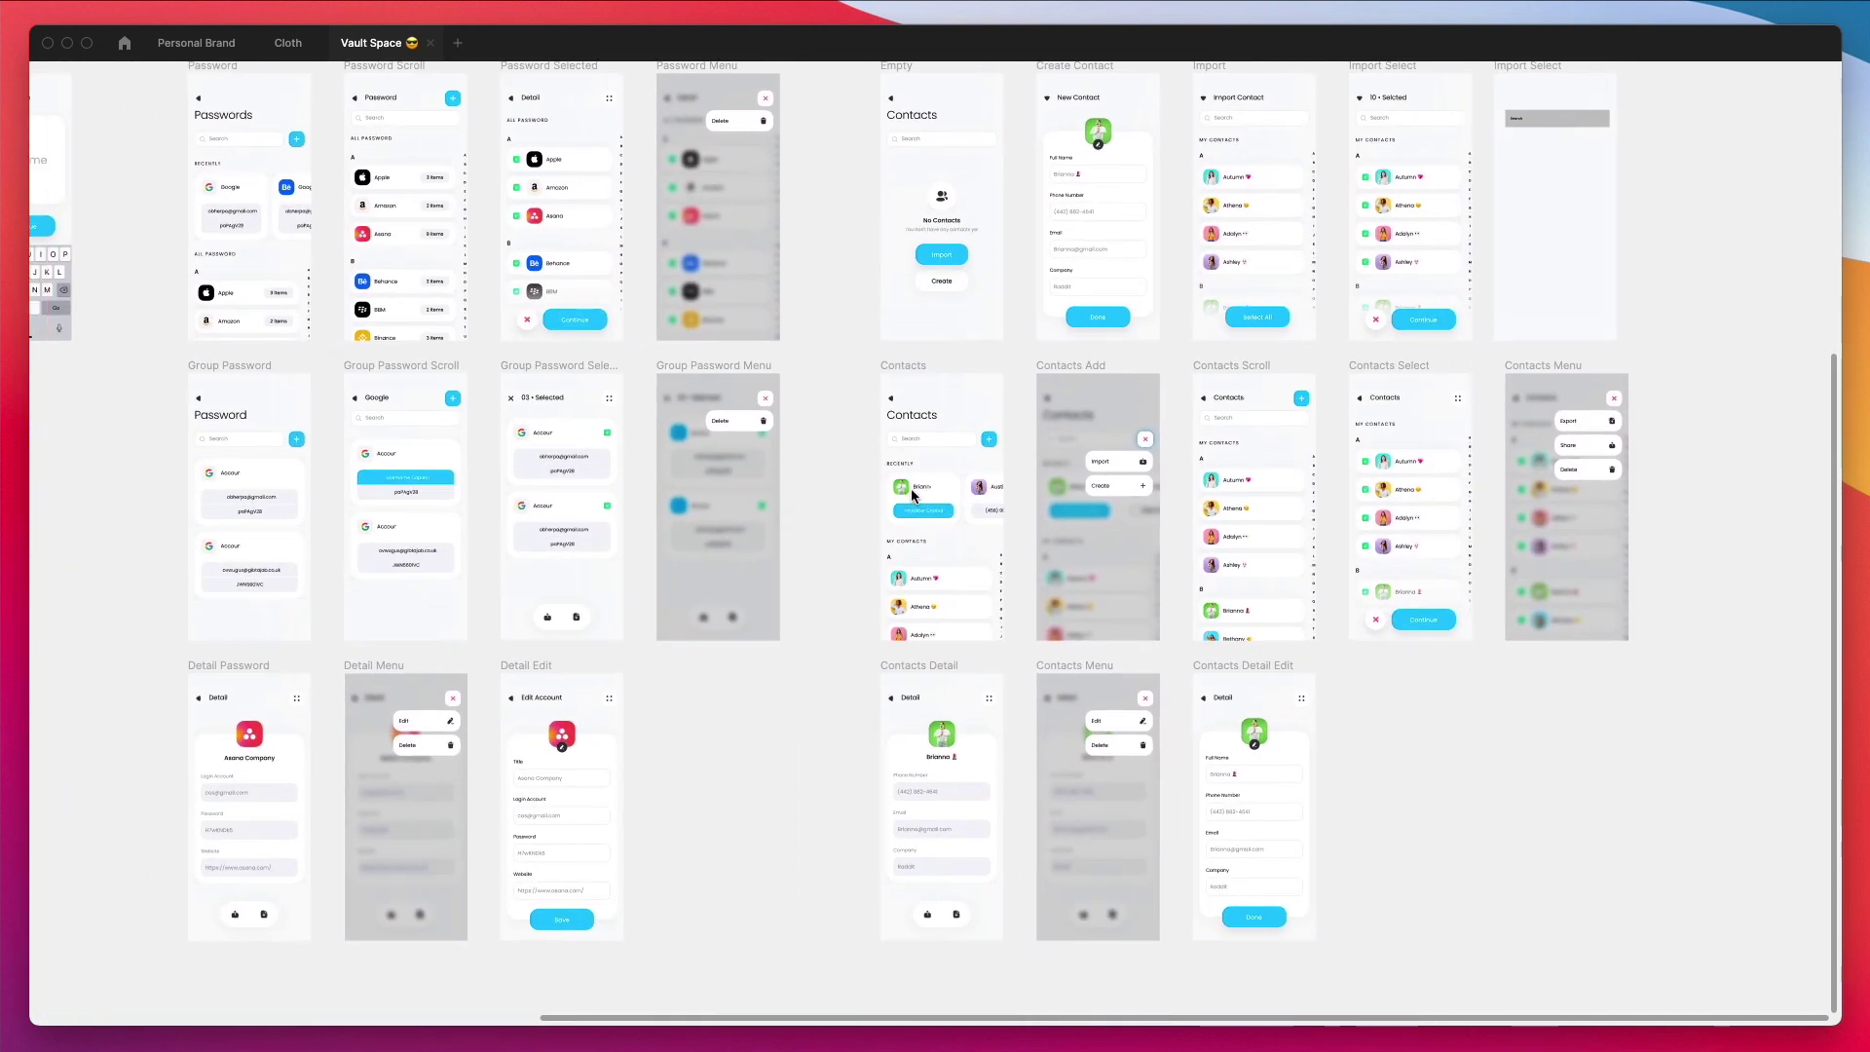
scroll(909, 488, left, 4)
scroll(910, 489, left, 2)
scroll(909, 488, left, 3)
scroll(911, 488, left, 3)
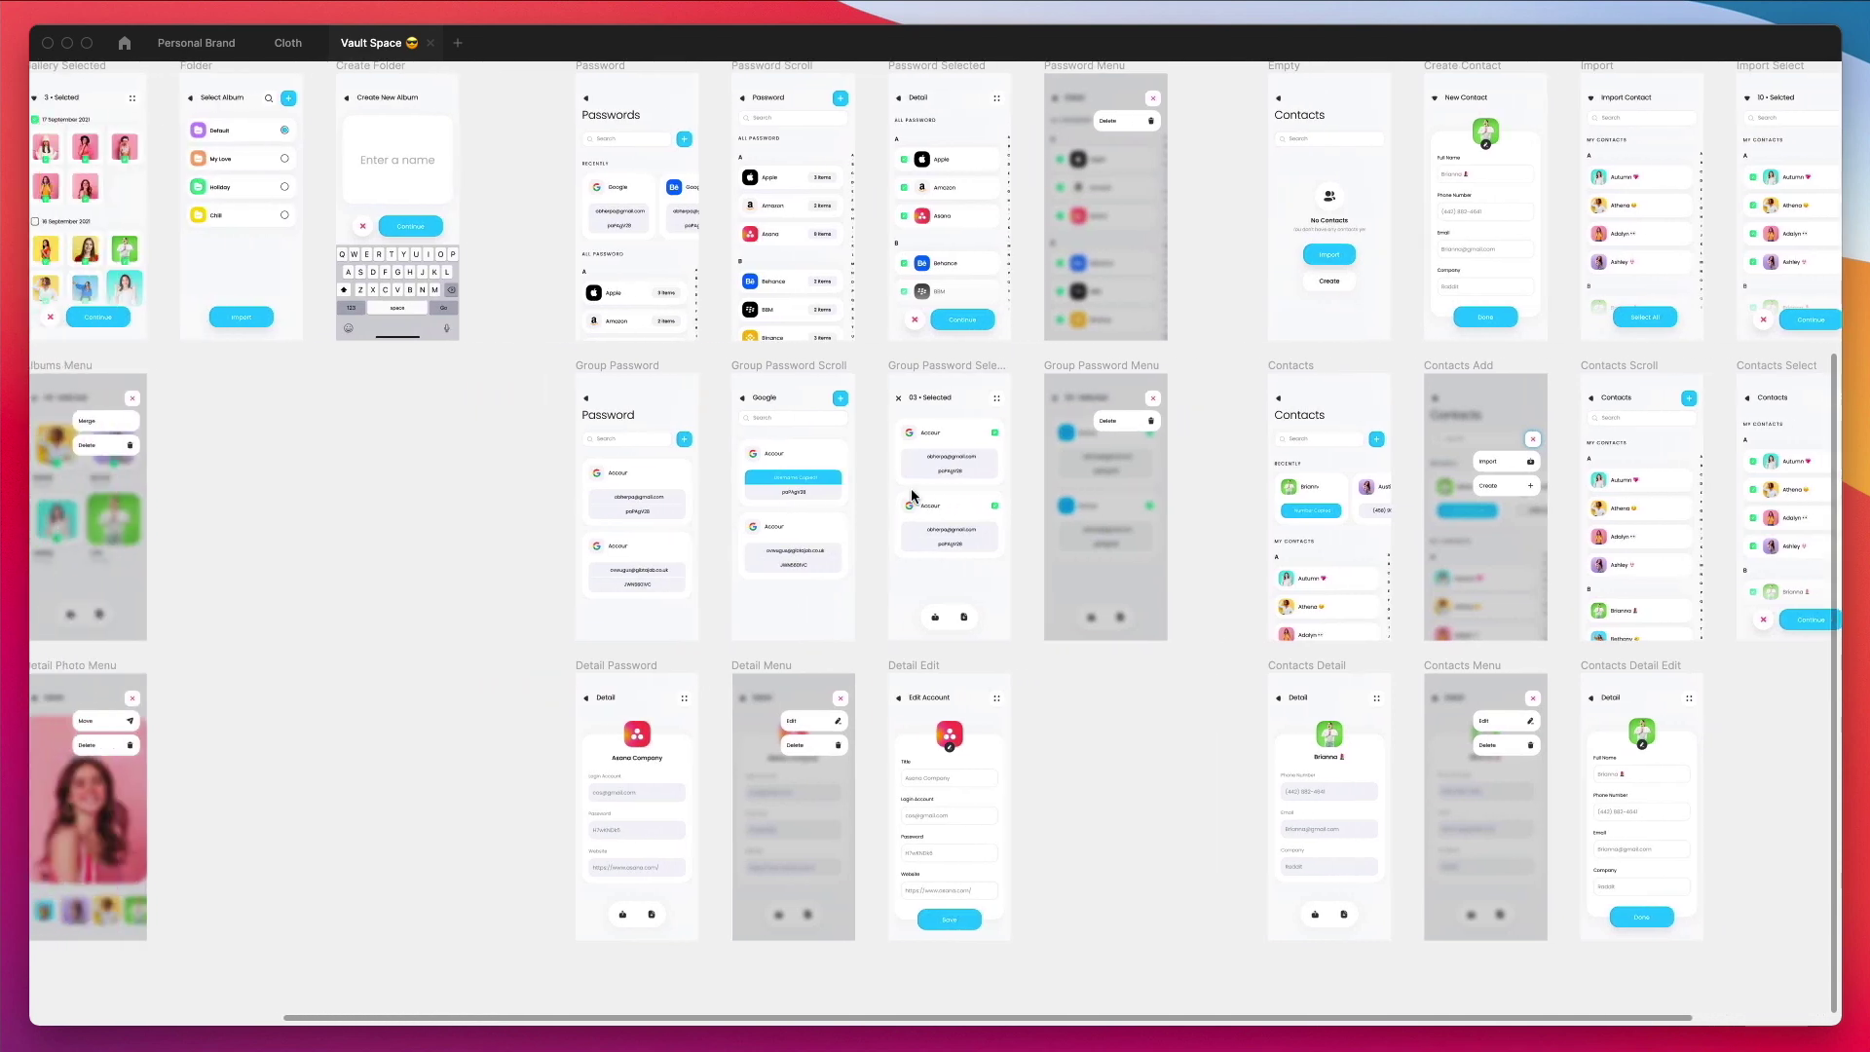
scroll(910, 488, left, 3)
scroll(911, 488, left, 2)
scroll(910, 494, right, 3)
scroll(910, 493, right, 3)
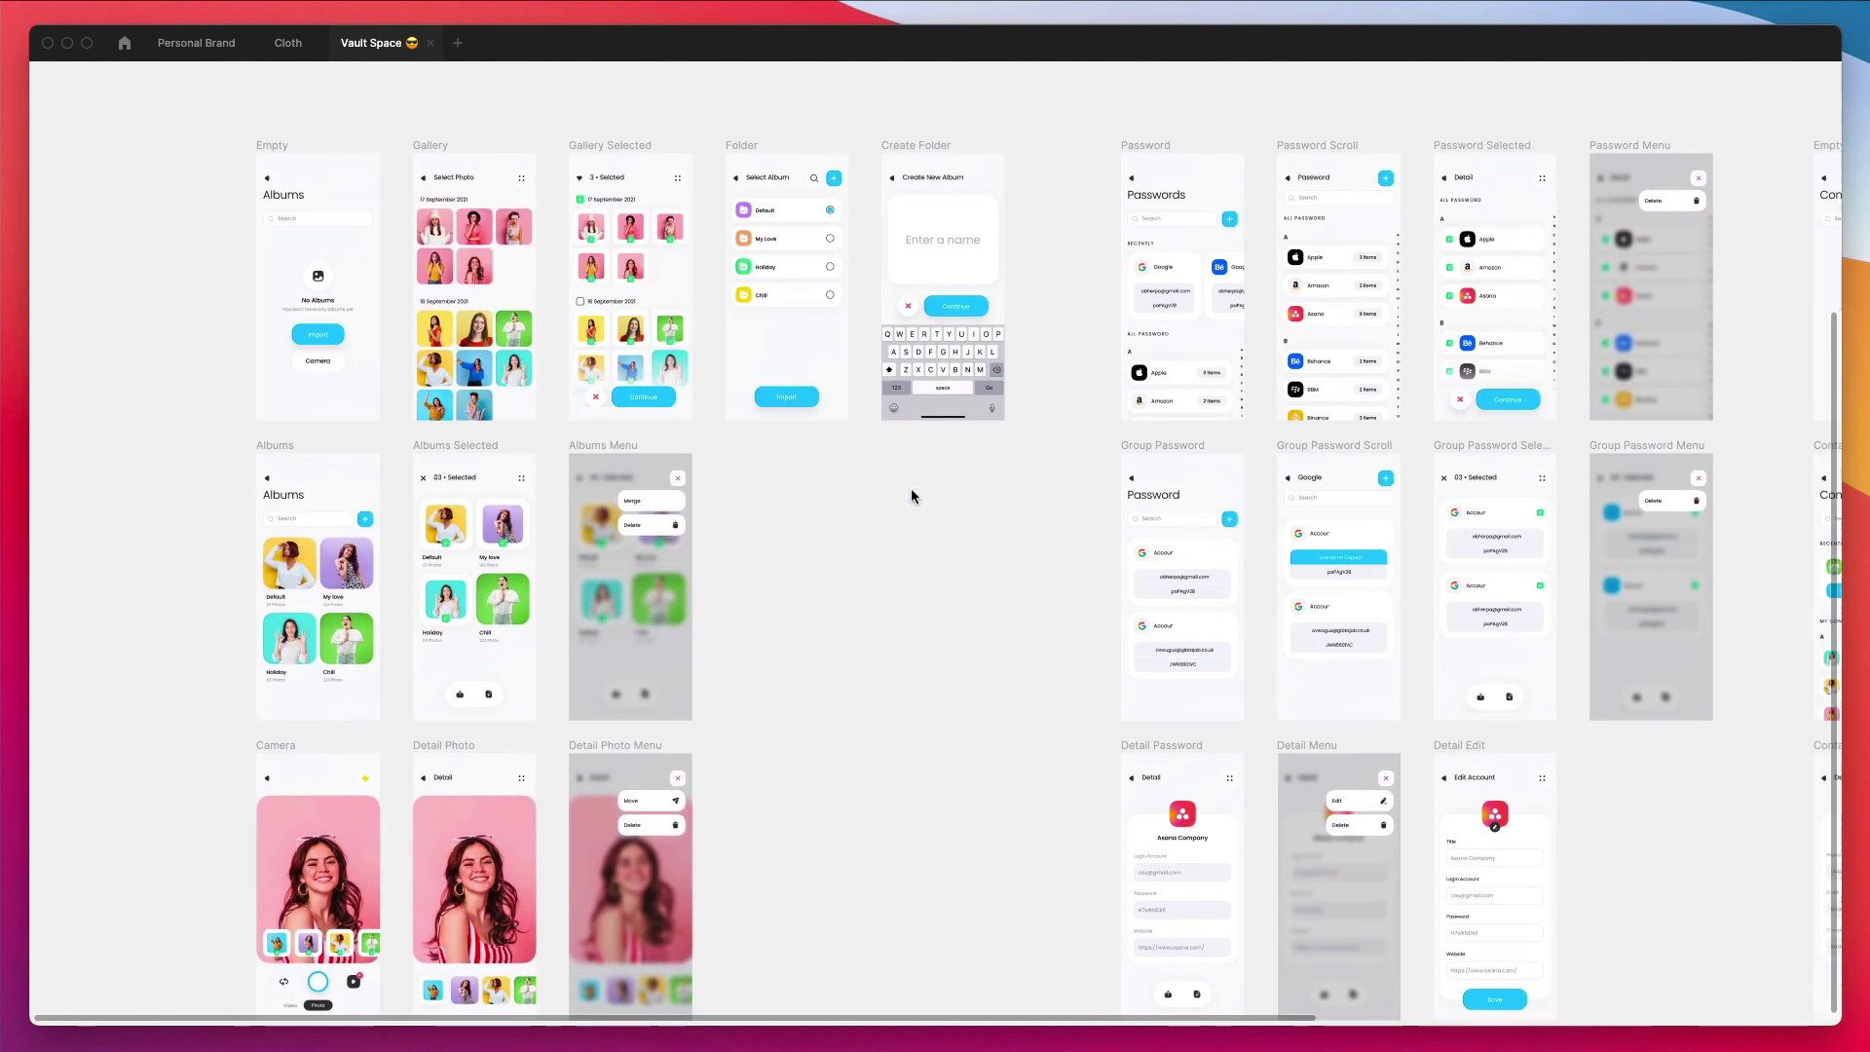
scroll(911, 493, up, 2)
scroll(910, 494, right, 3)
Step: Zoom in on the Group Password screen and its two Google account cards
click(965, 497)
ctrl+scroll(964, 498, up, 5)
ctrl+scroll(1030, 512, up, 3)
ctrl+scroll(1029, 513, up, 3)
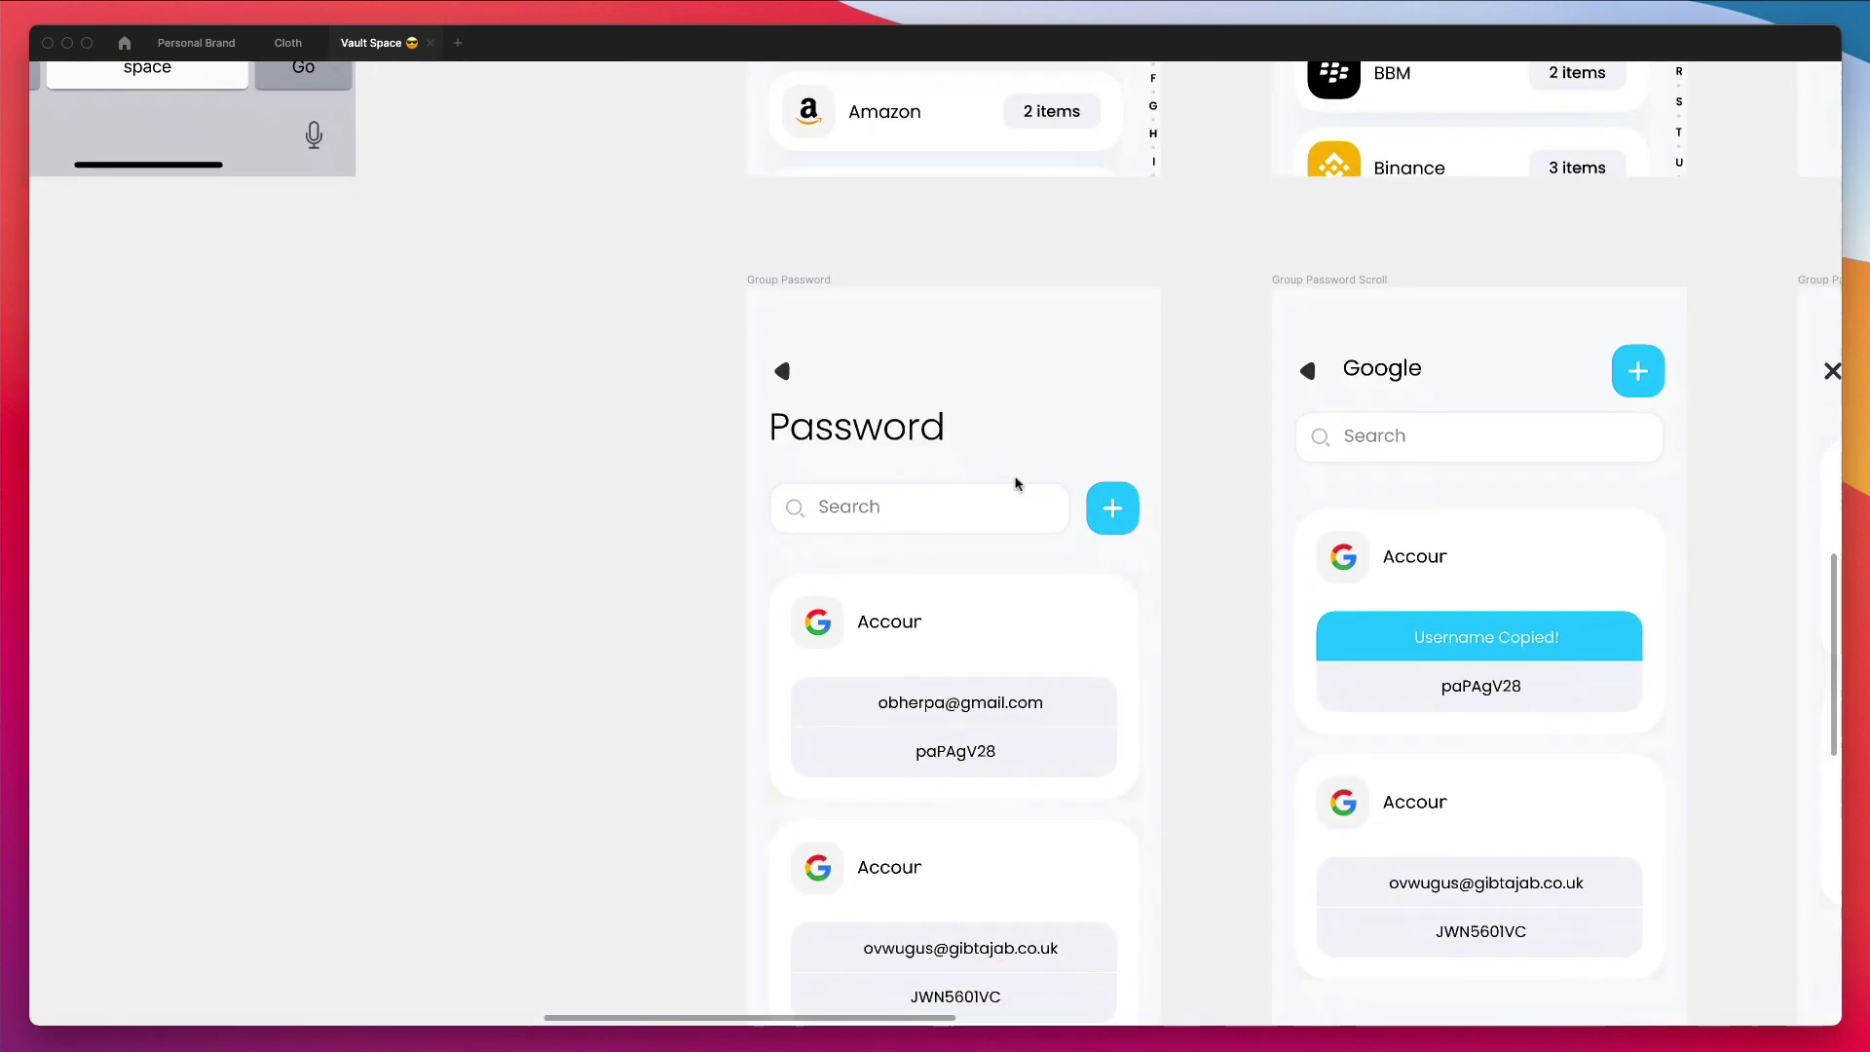
scroll(1030, 514, down, 3)
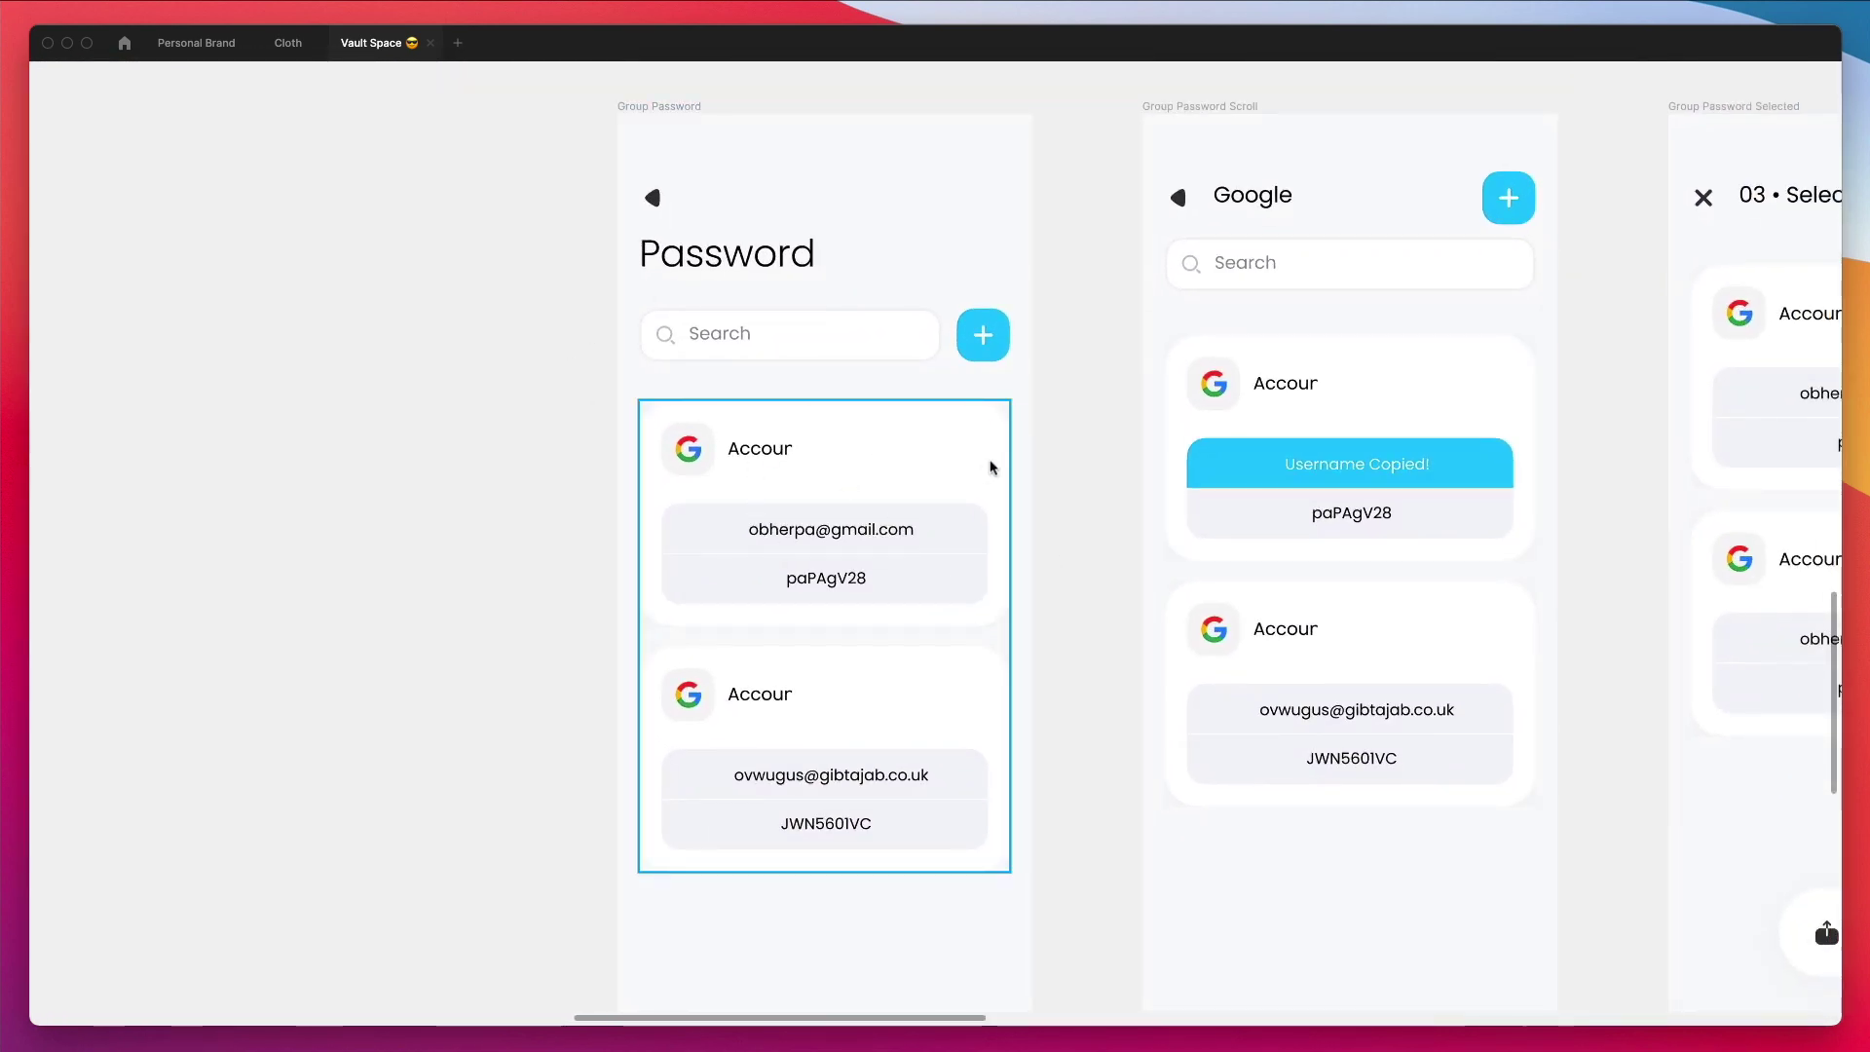
click(974, 389)
key(ctrl+backslash)
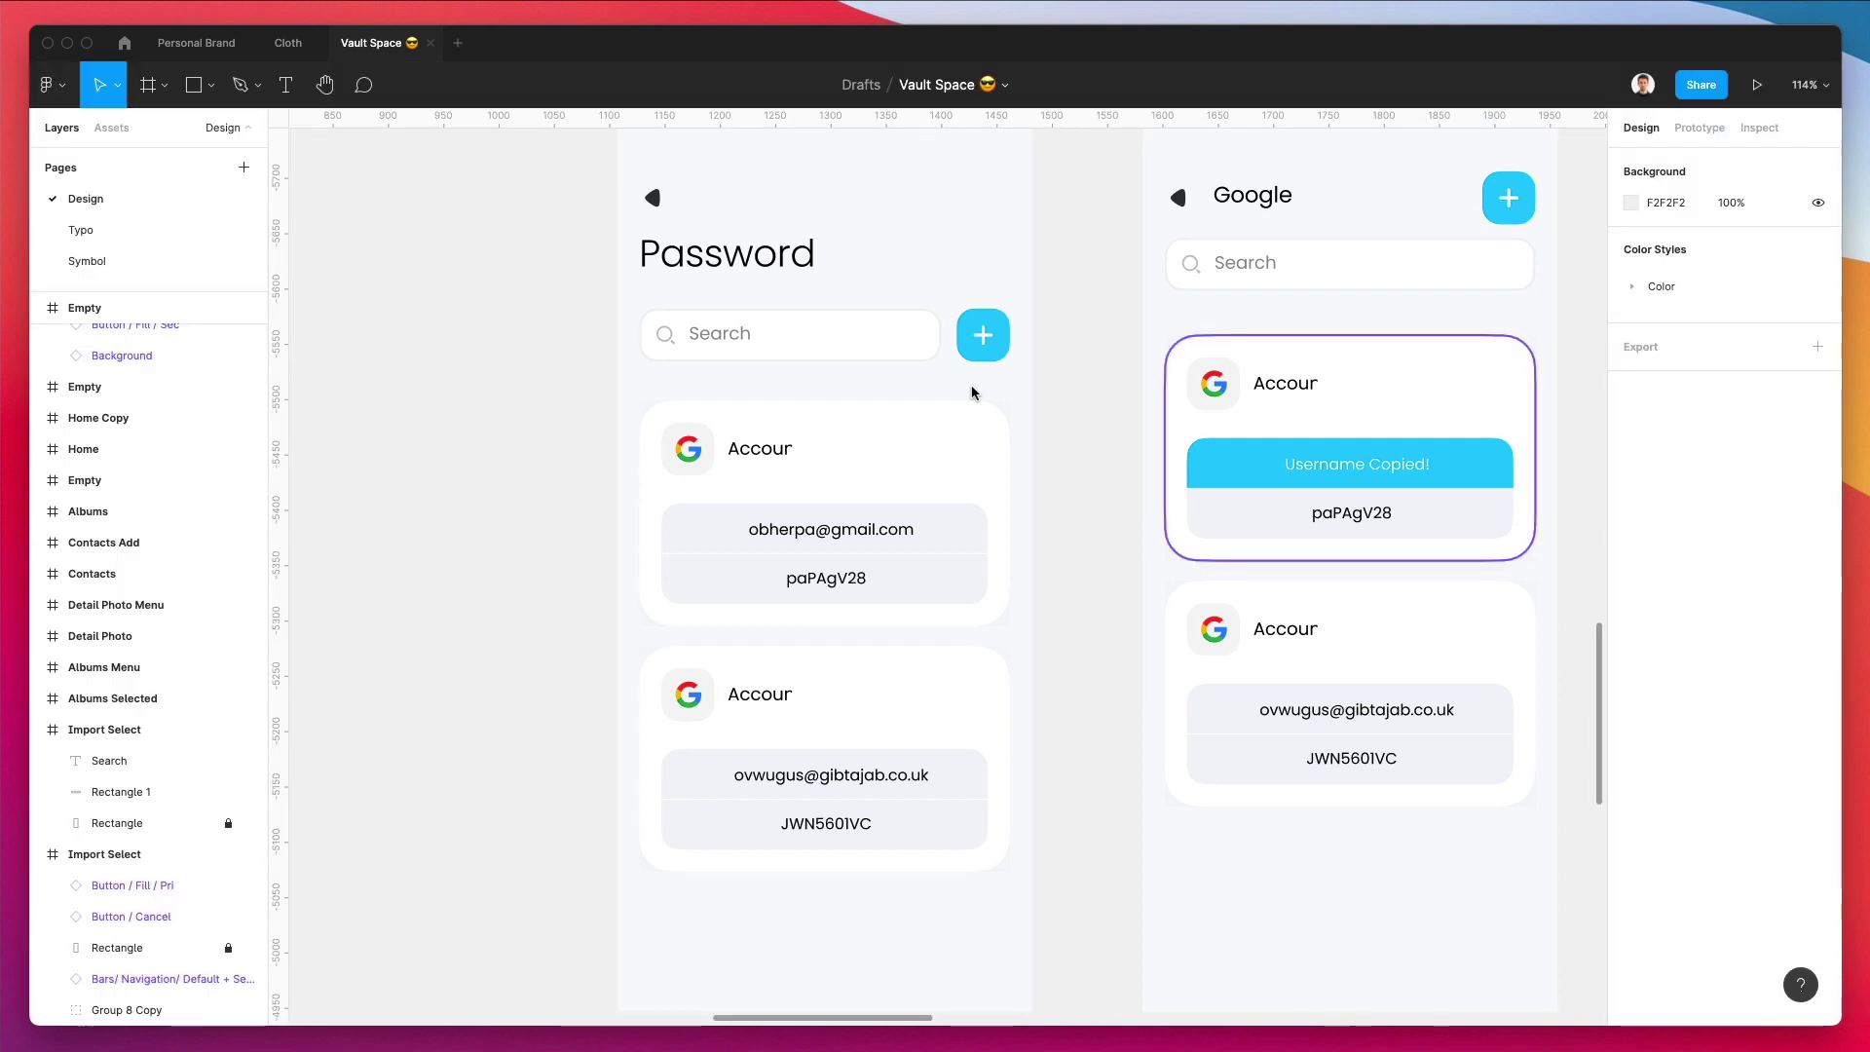
click(535, 491)
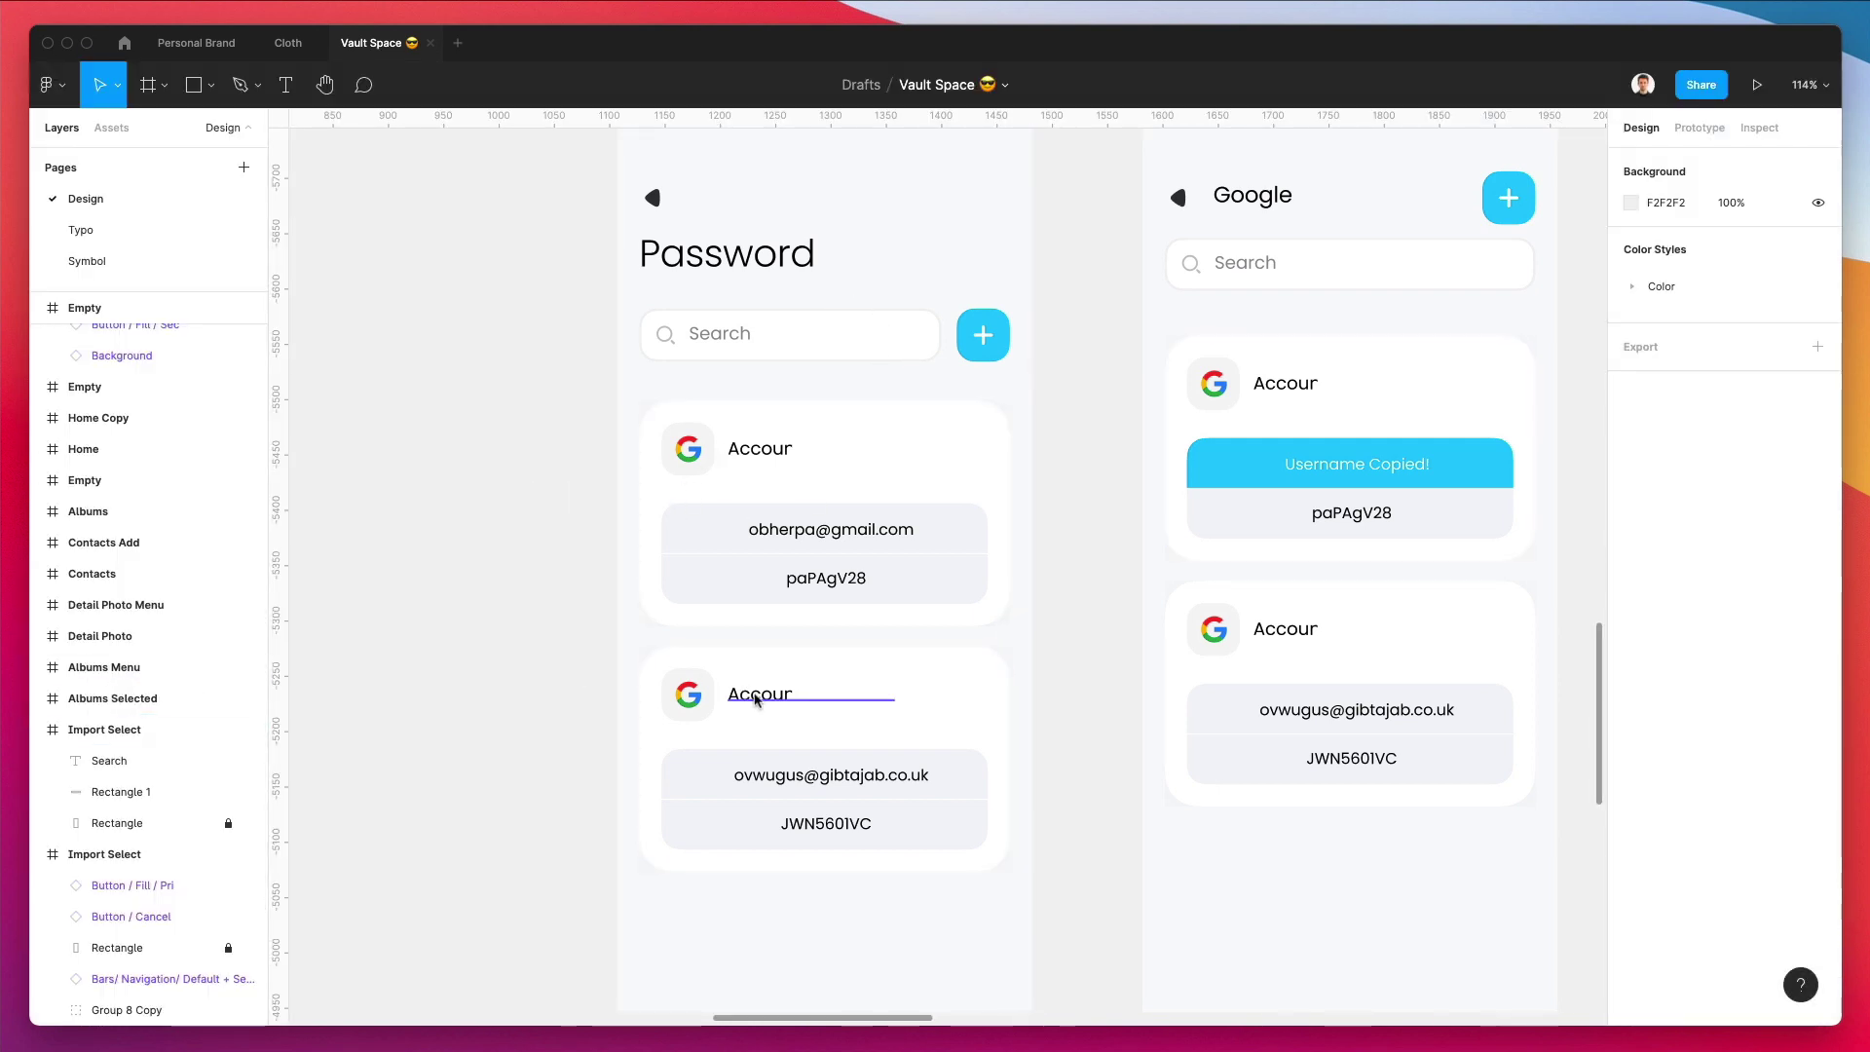
double_click(757, 699)
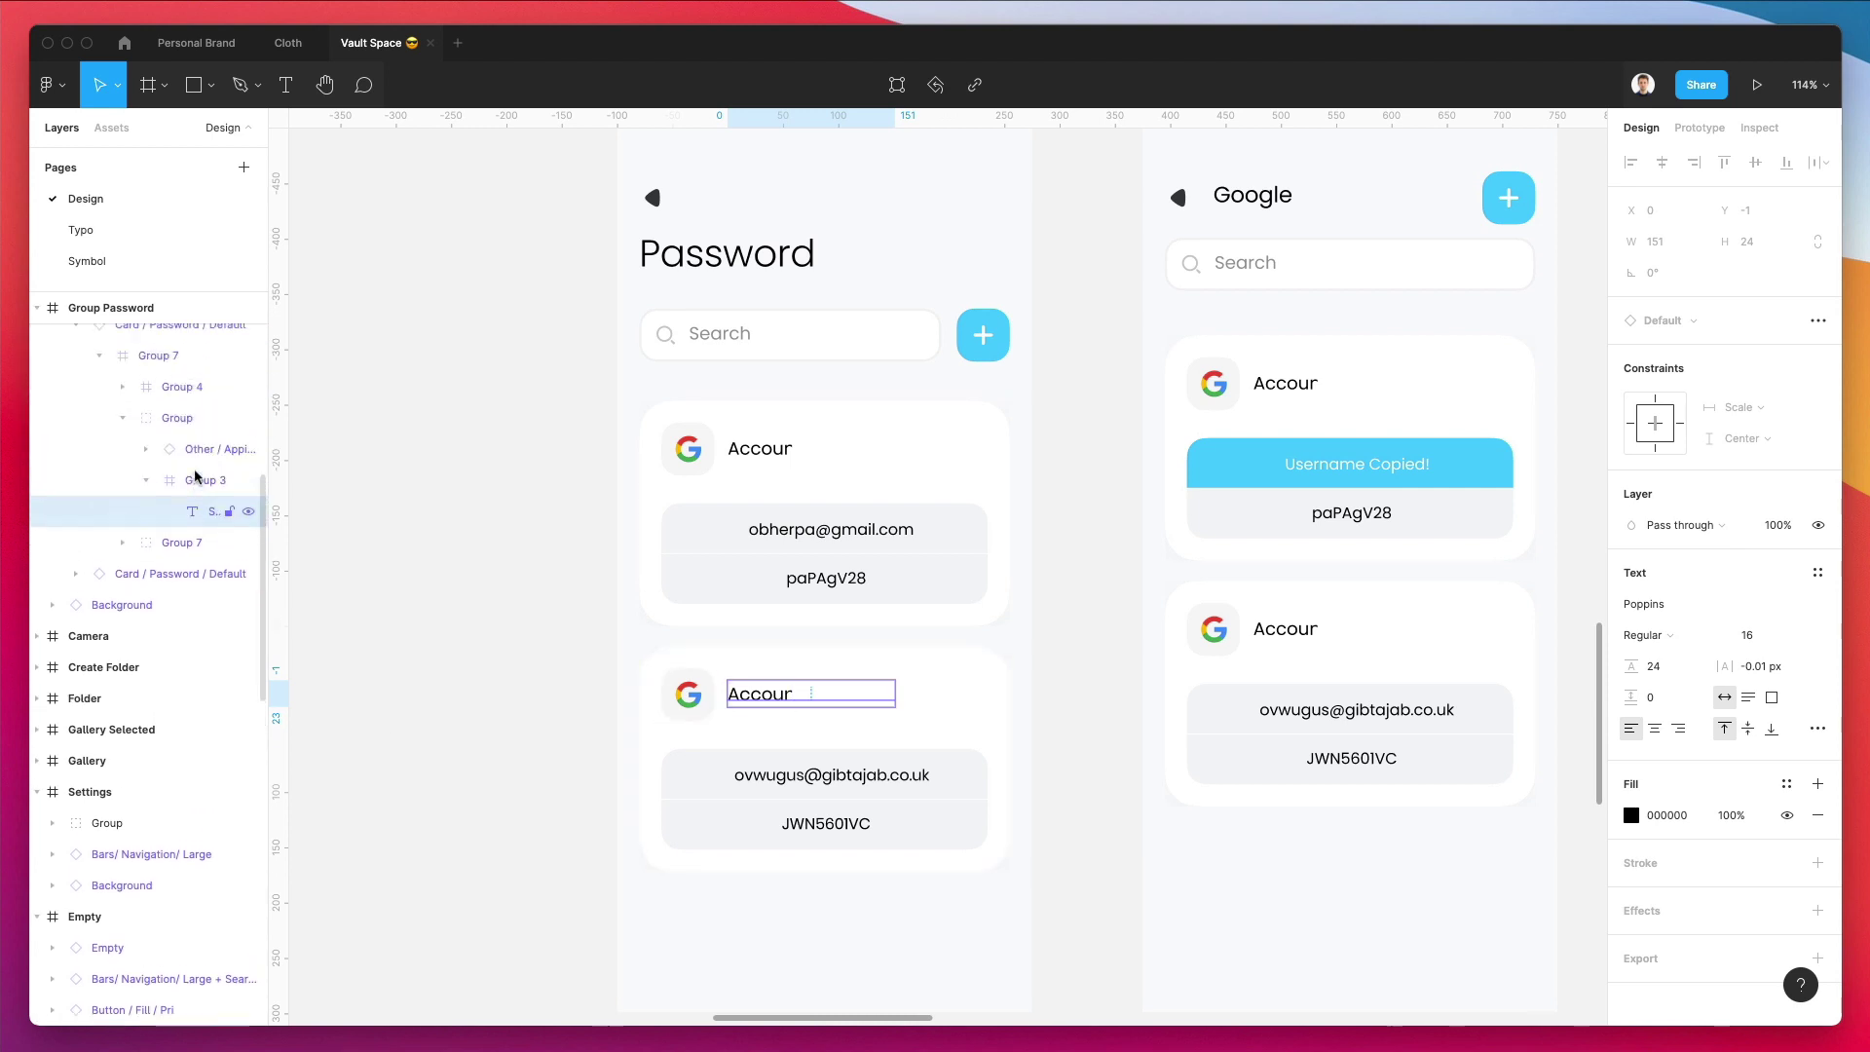
scroll(202, 527, up, 1)
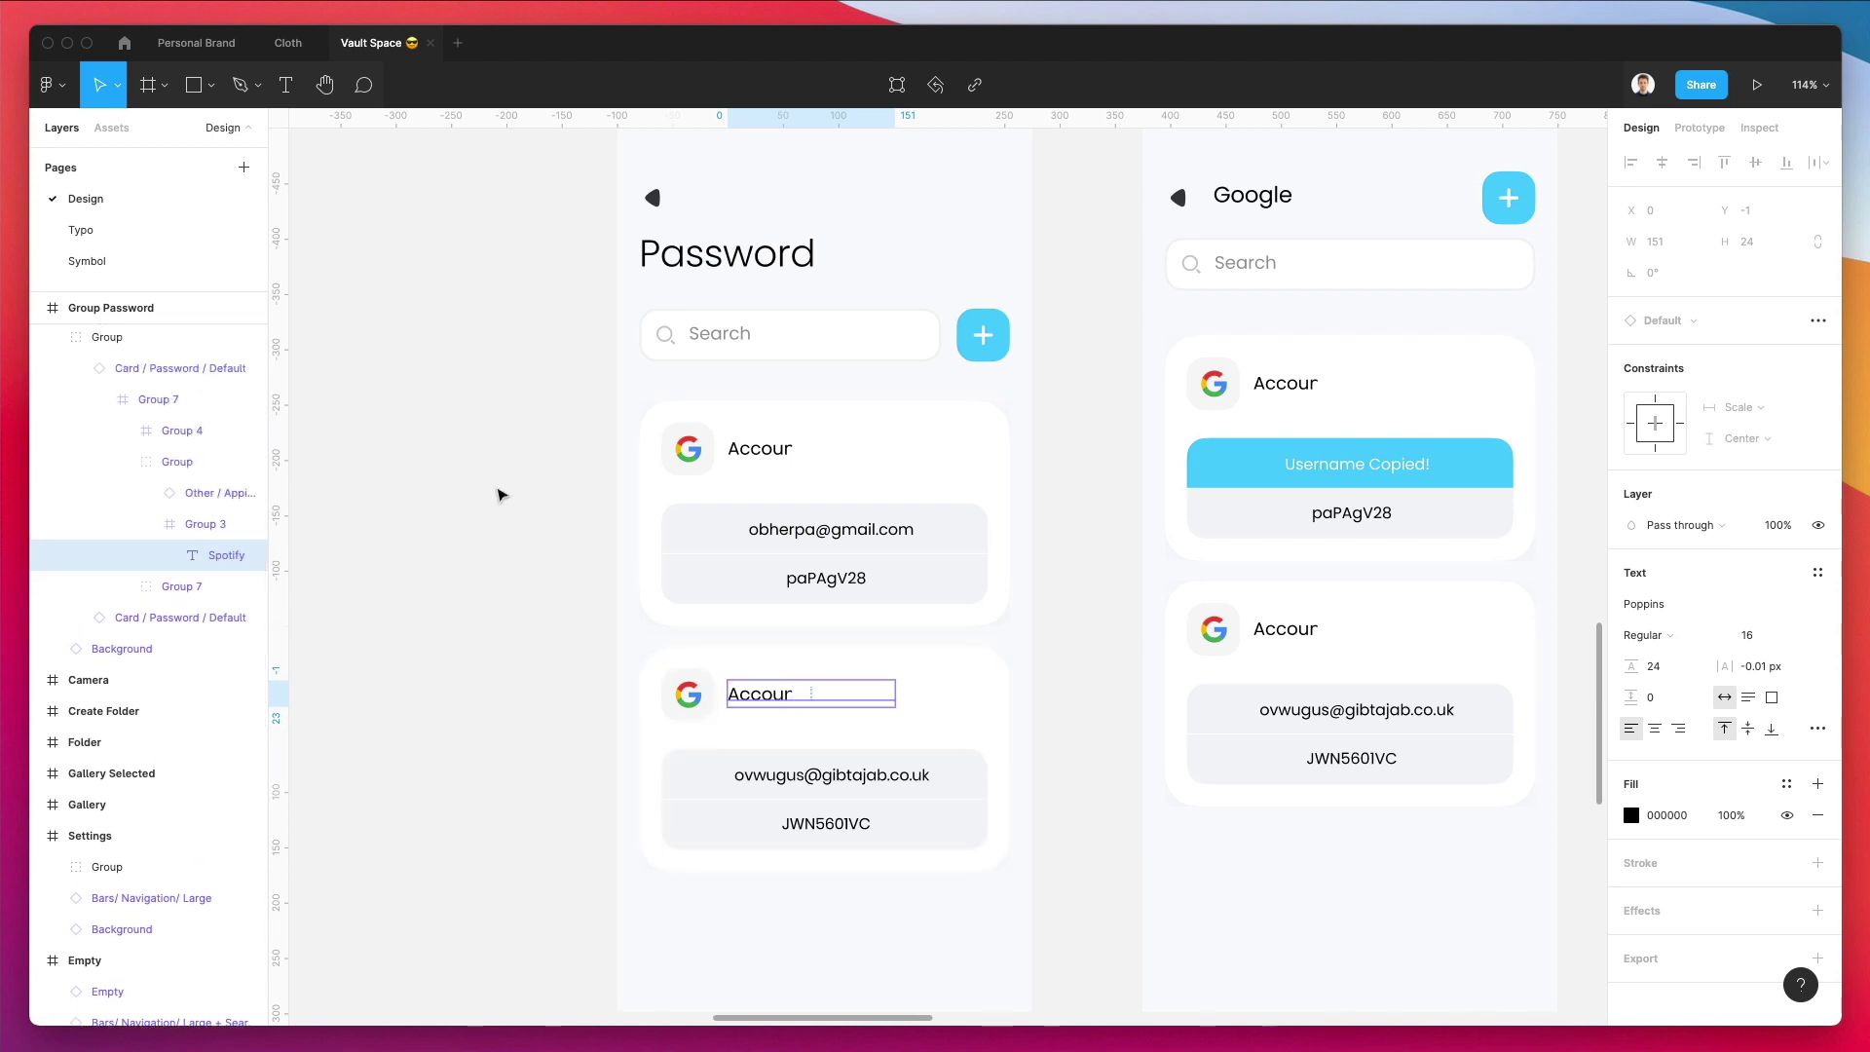
scroll(498, 493, right, 2)
scroll(496, 484, down, 3)
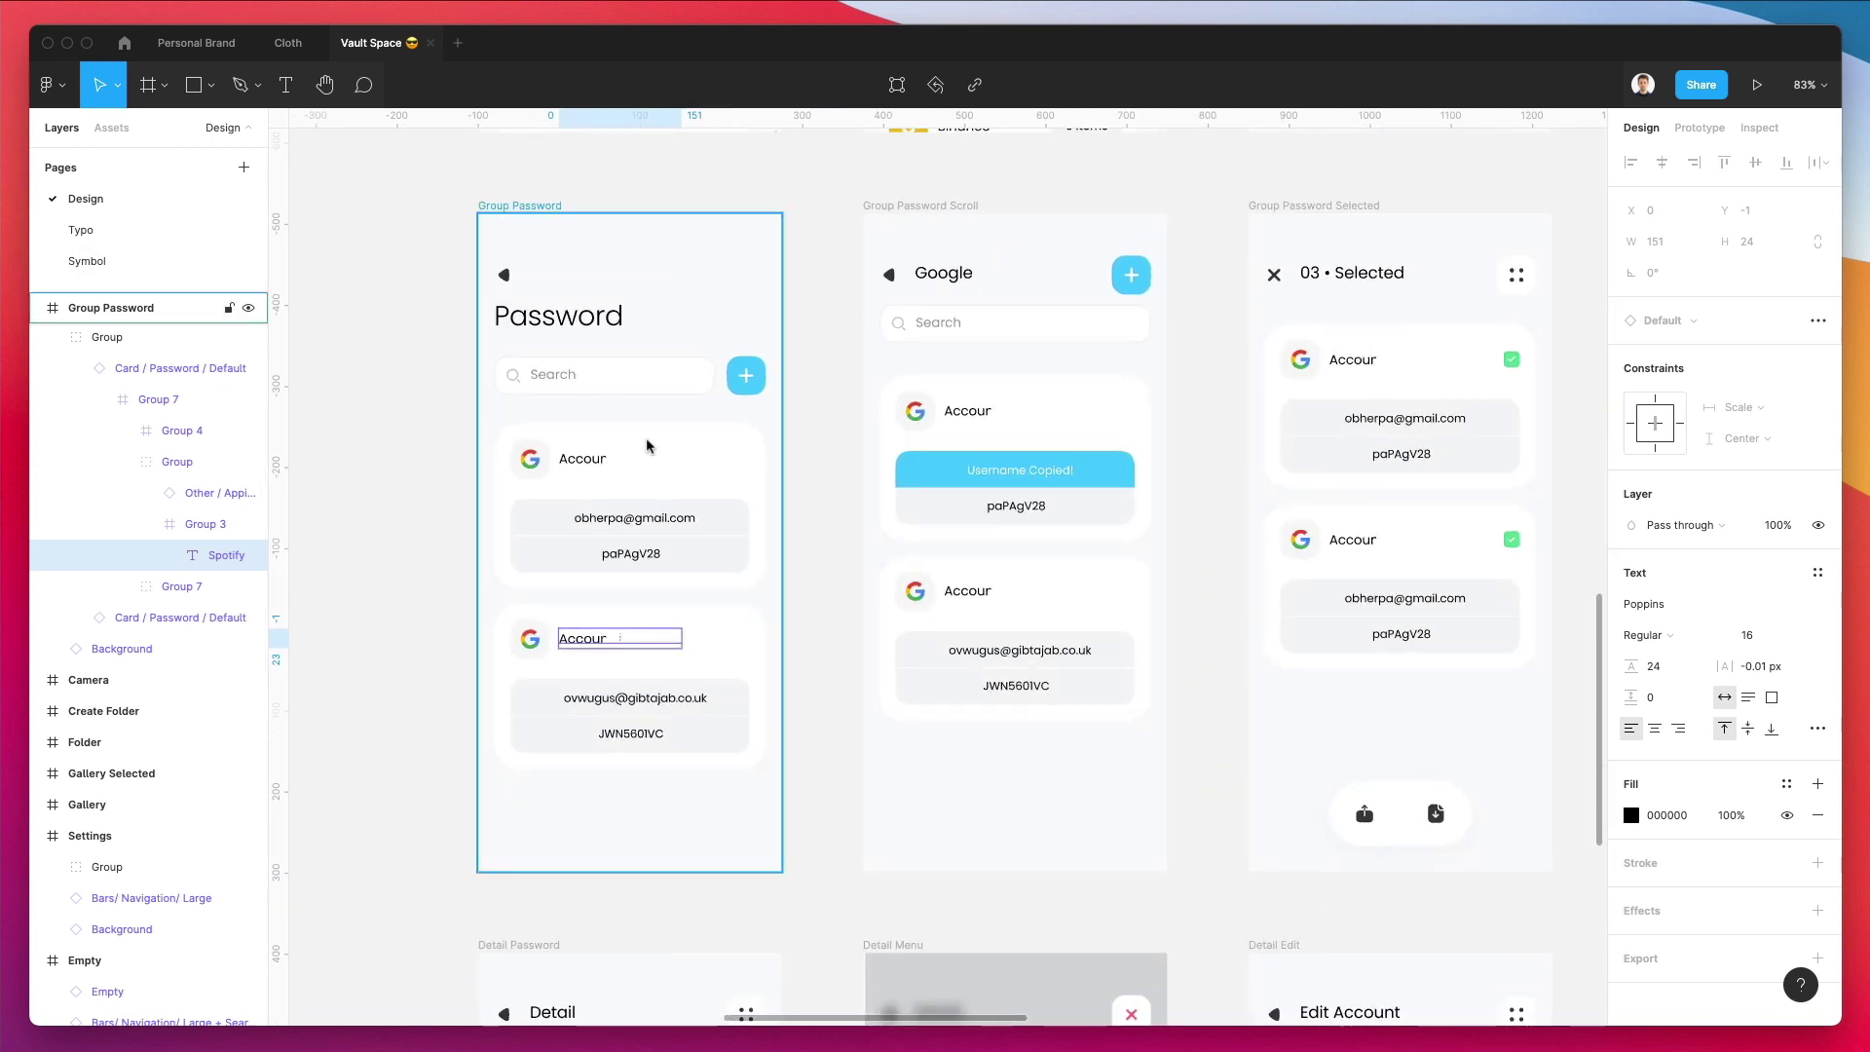
scroll(647, 445, down, 3)
scroll(648, 446, down, 3)
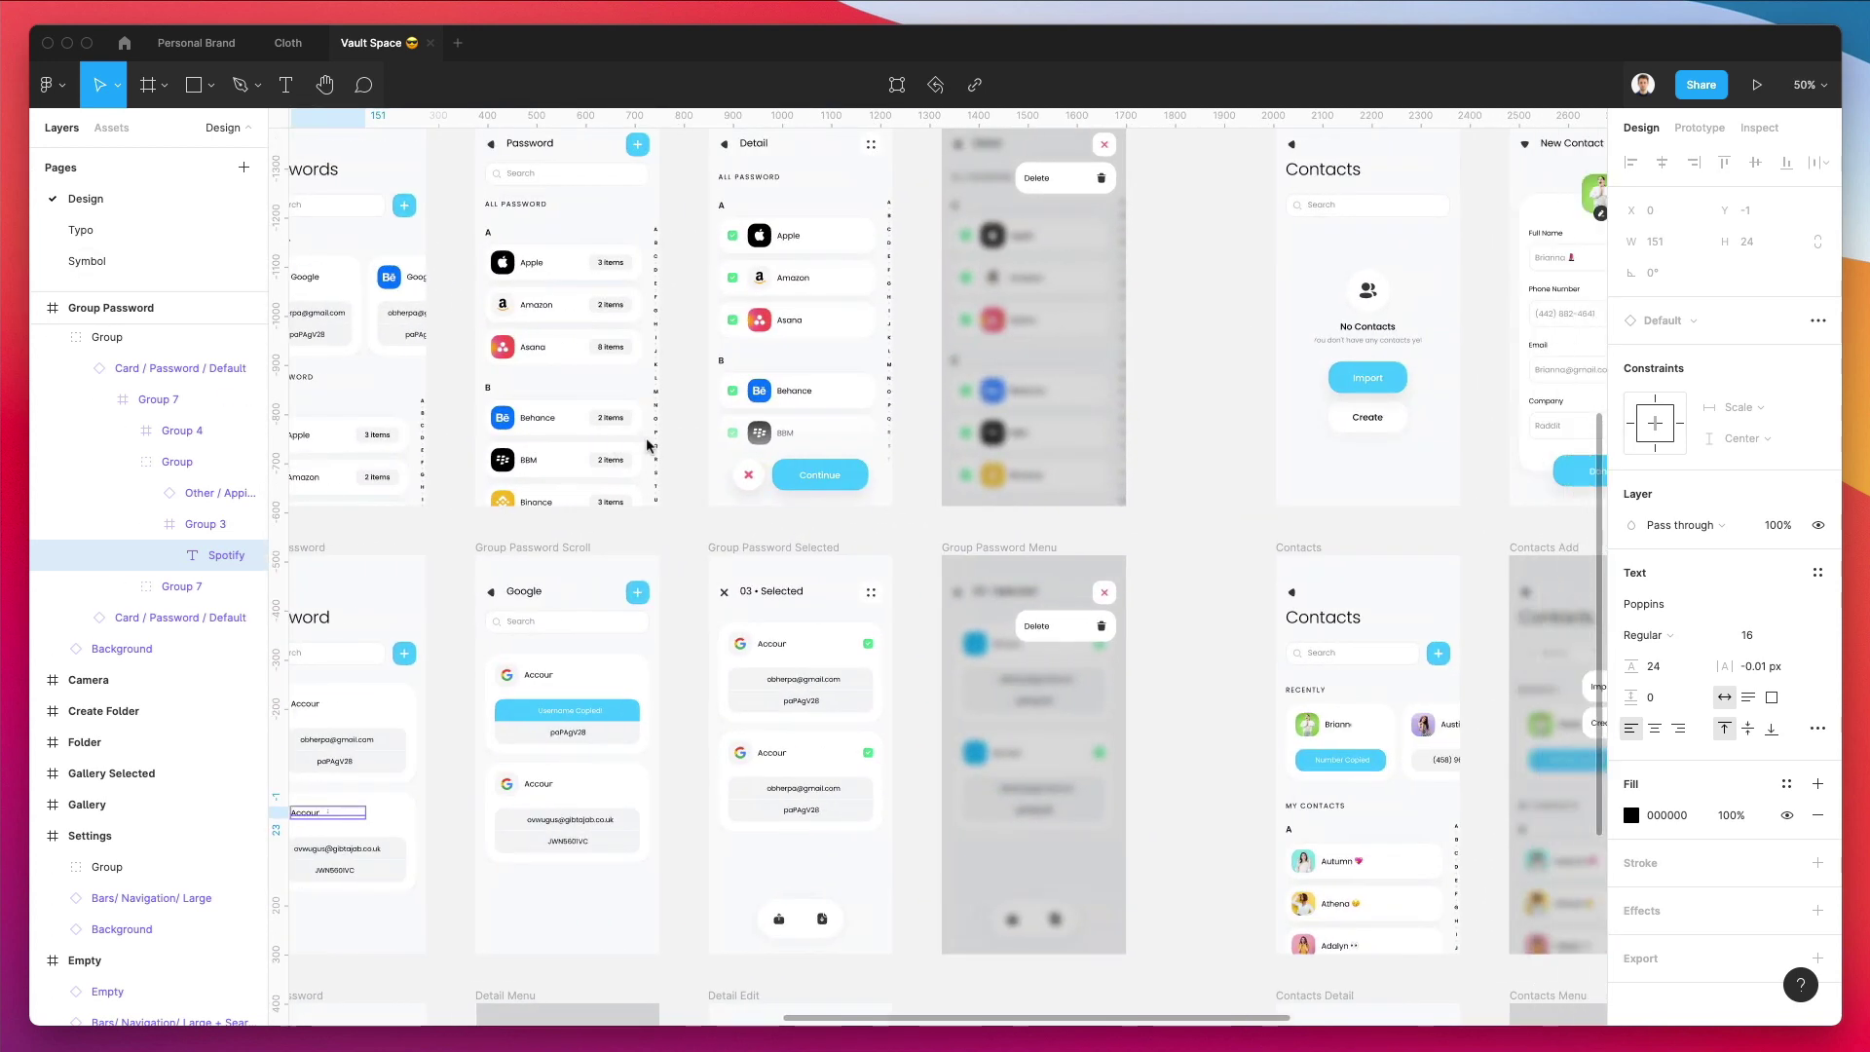
scroll(646, 446, up, 2)
scroll(647, 446, left, 2)
scroll(648, 445, down, 1)
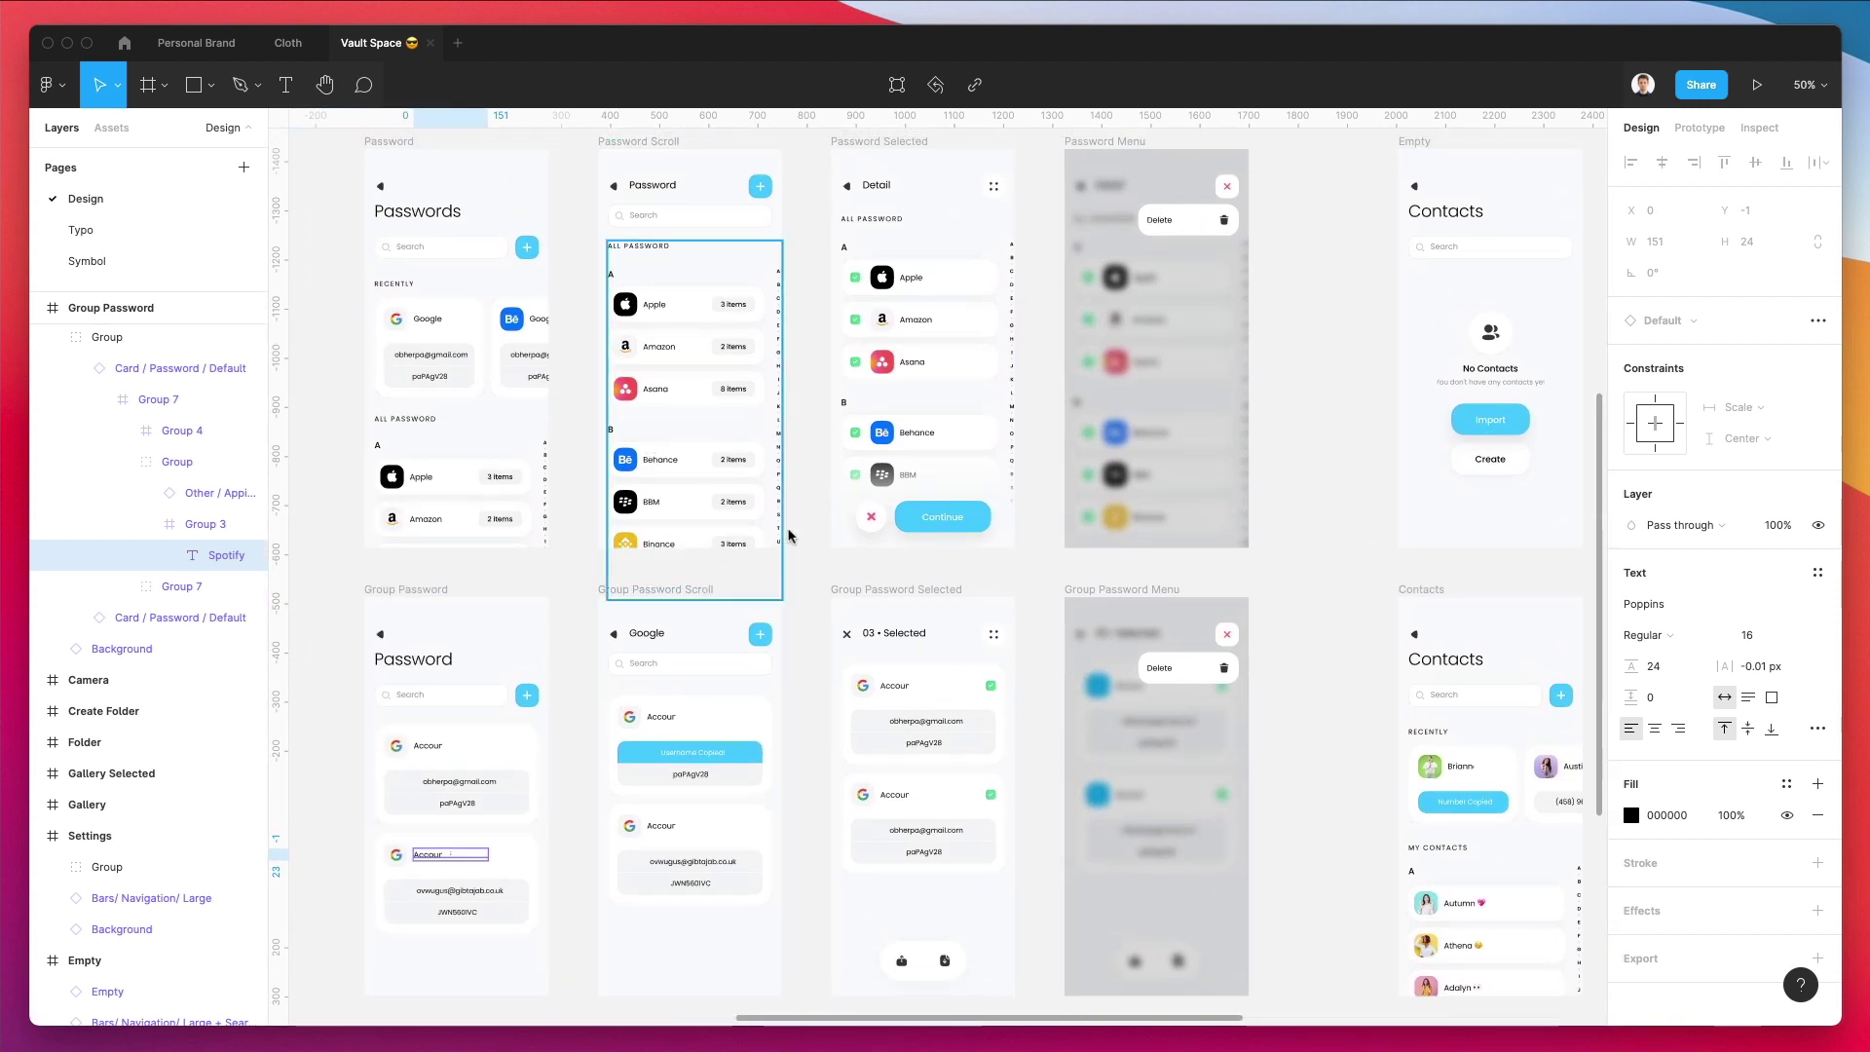
scroll(802, 547, right, 1)
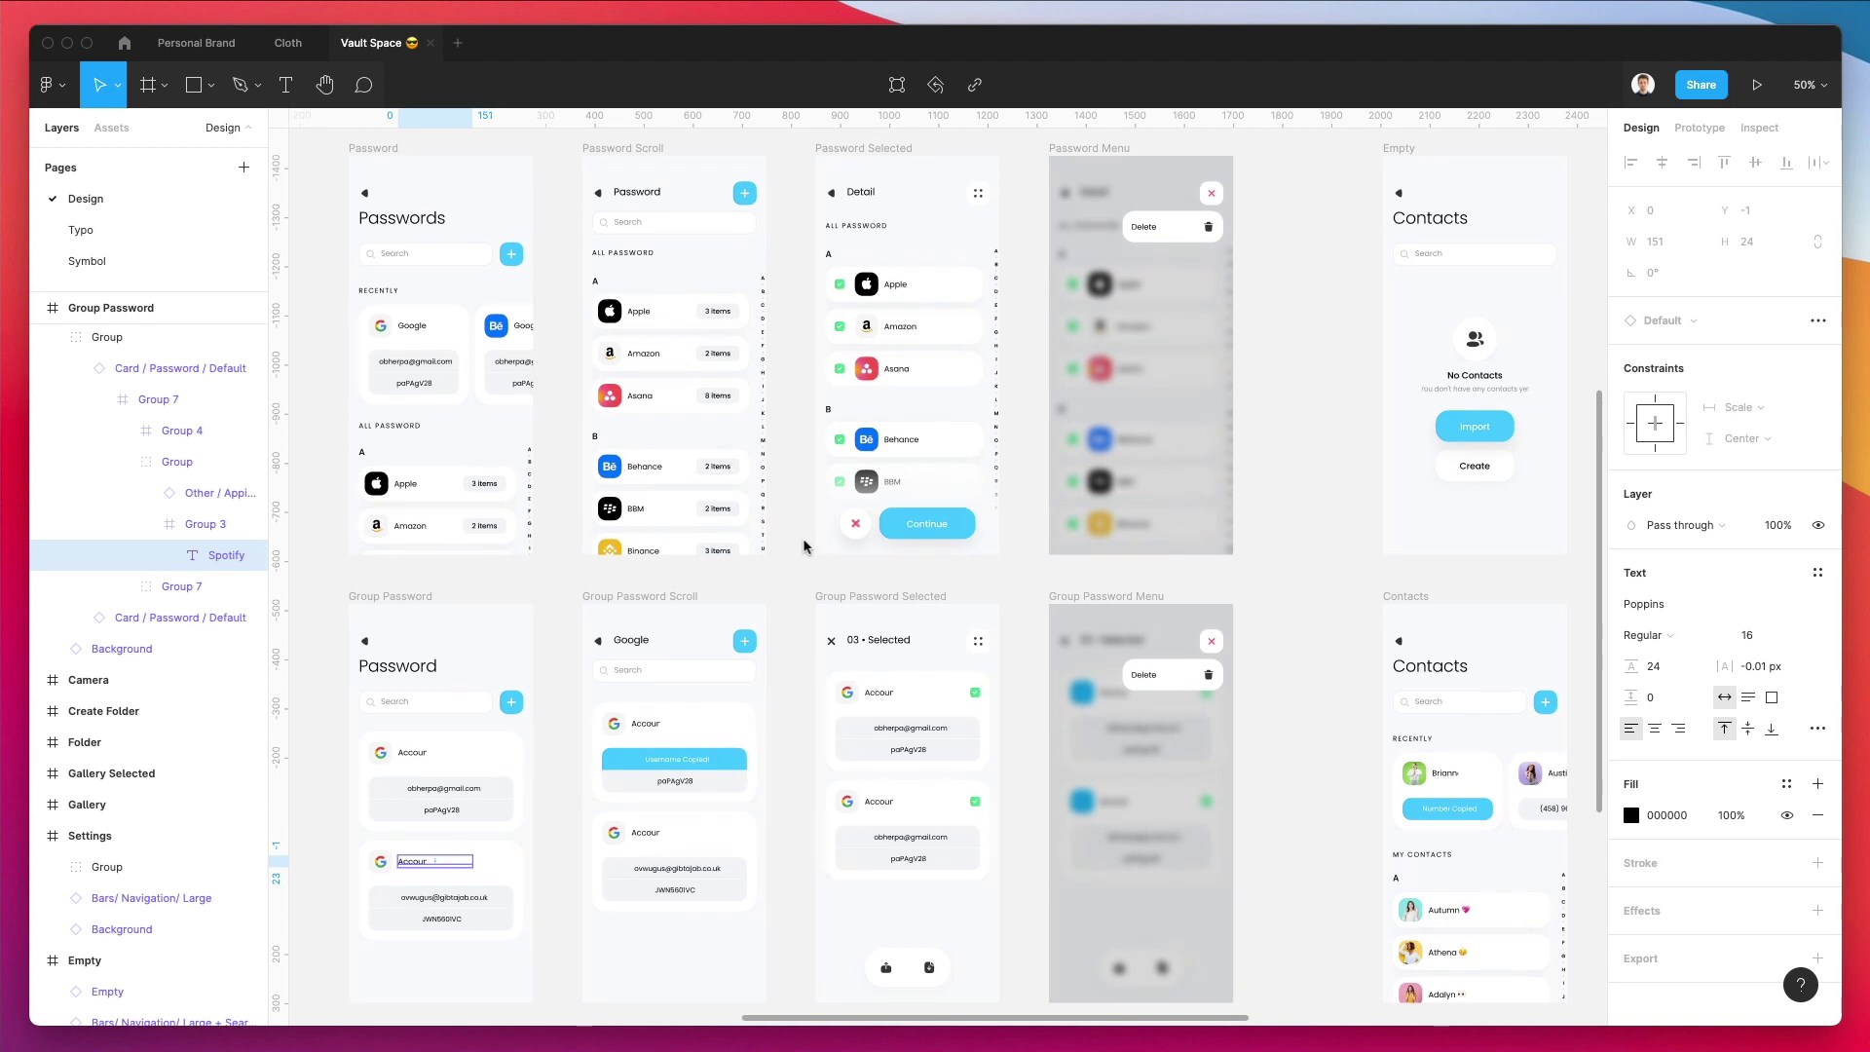
scroll(802, 546, right, 3)
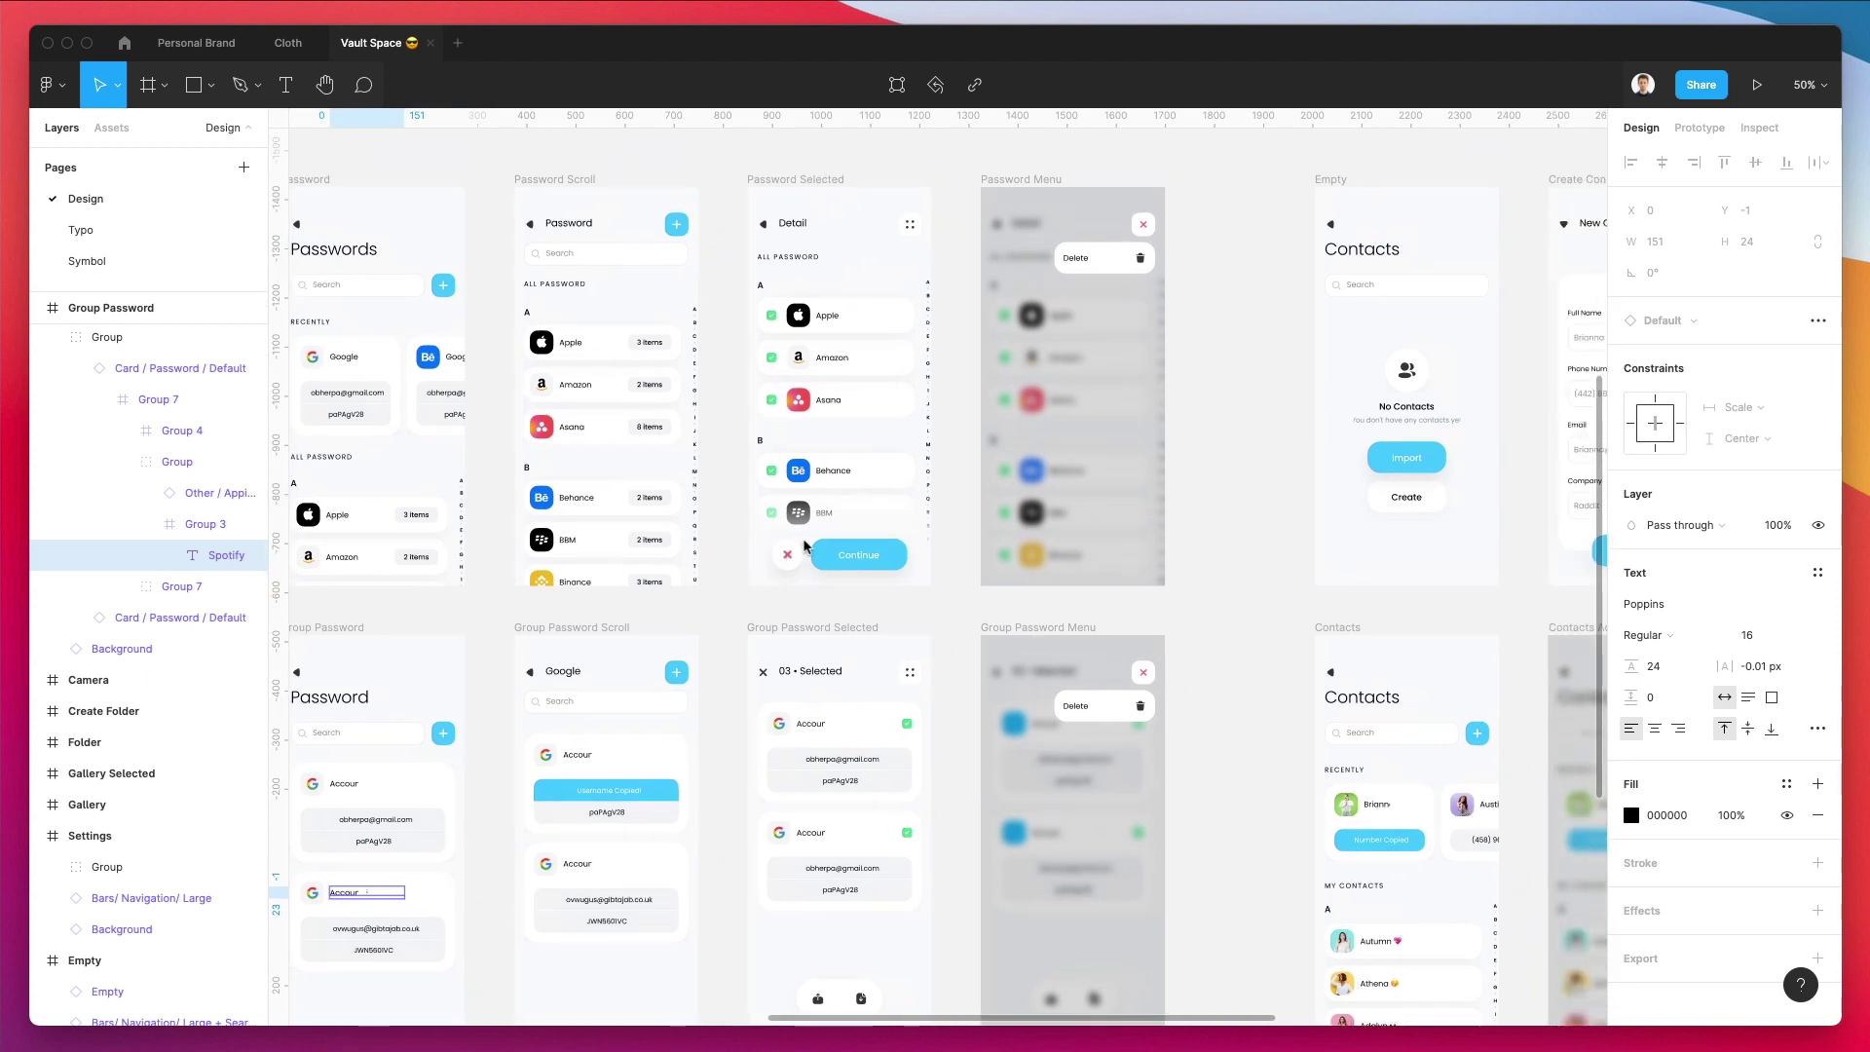
scroll(801, 546, right, 10)
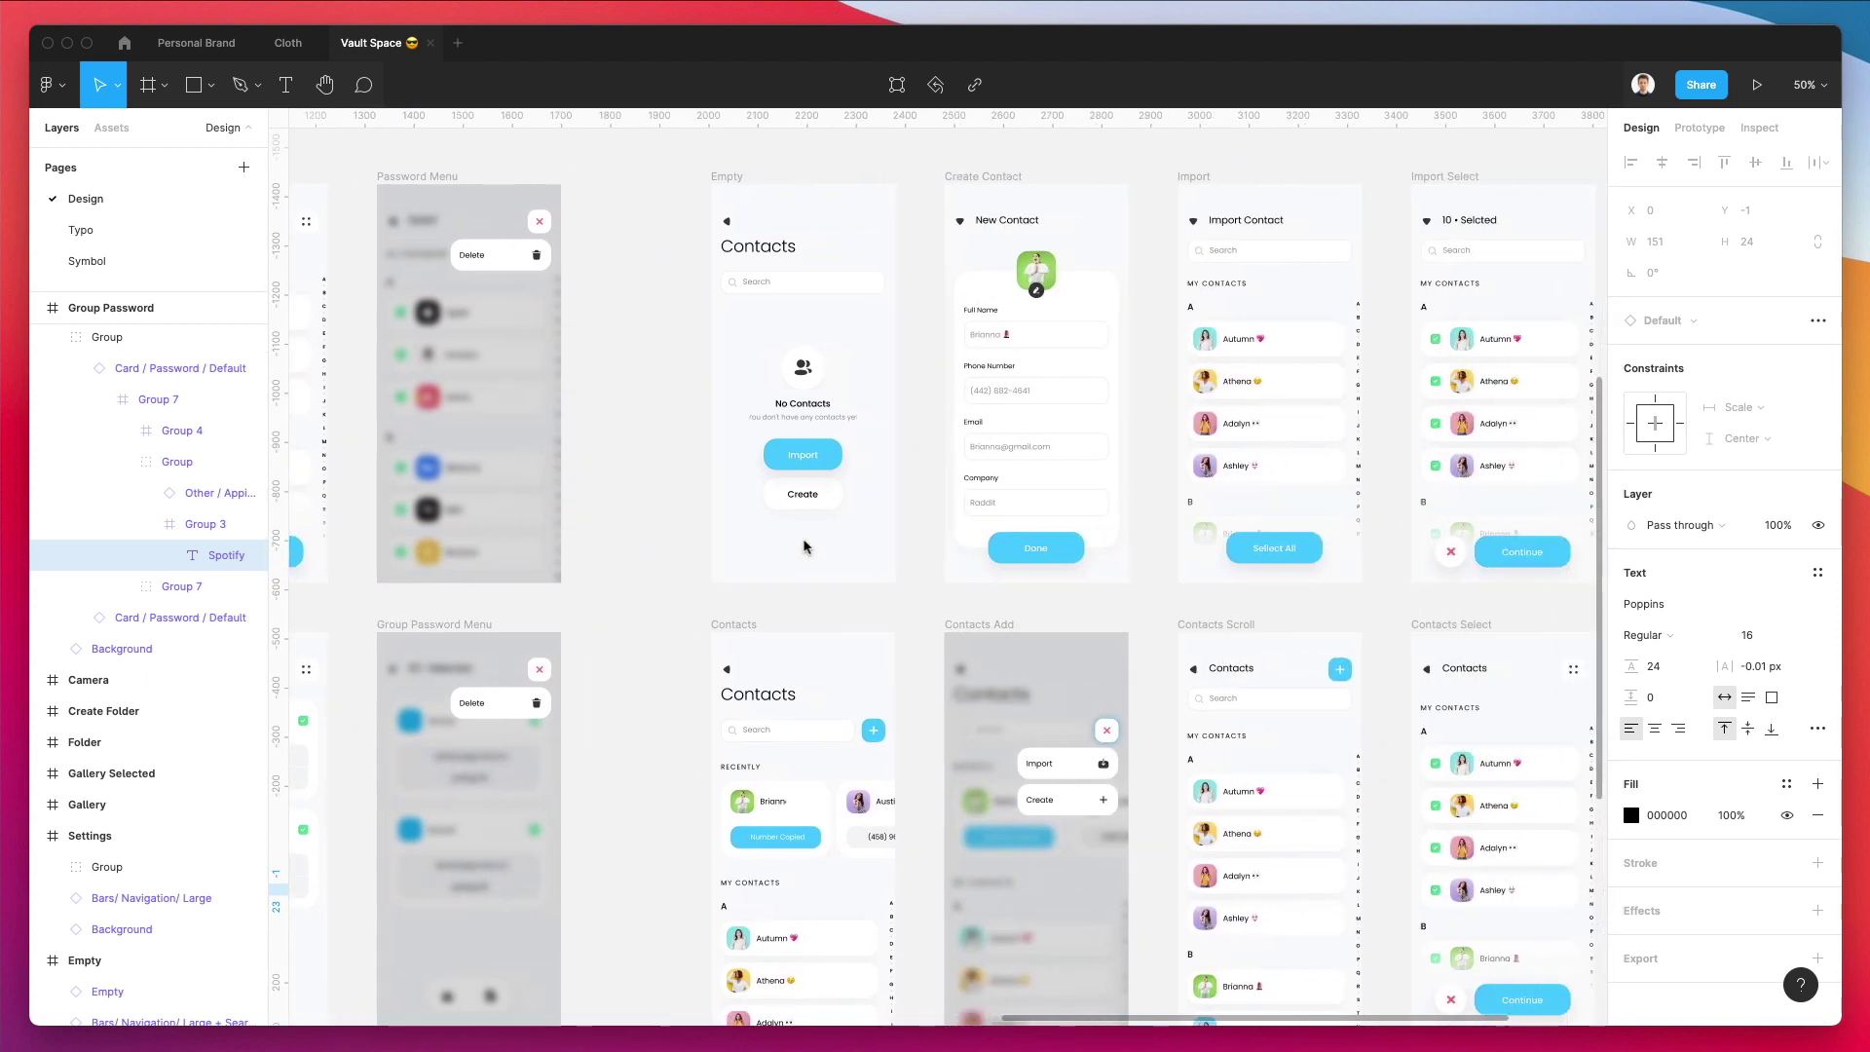
scroll(801, 547, right, 4)
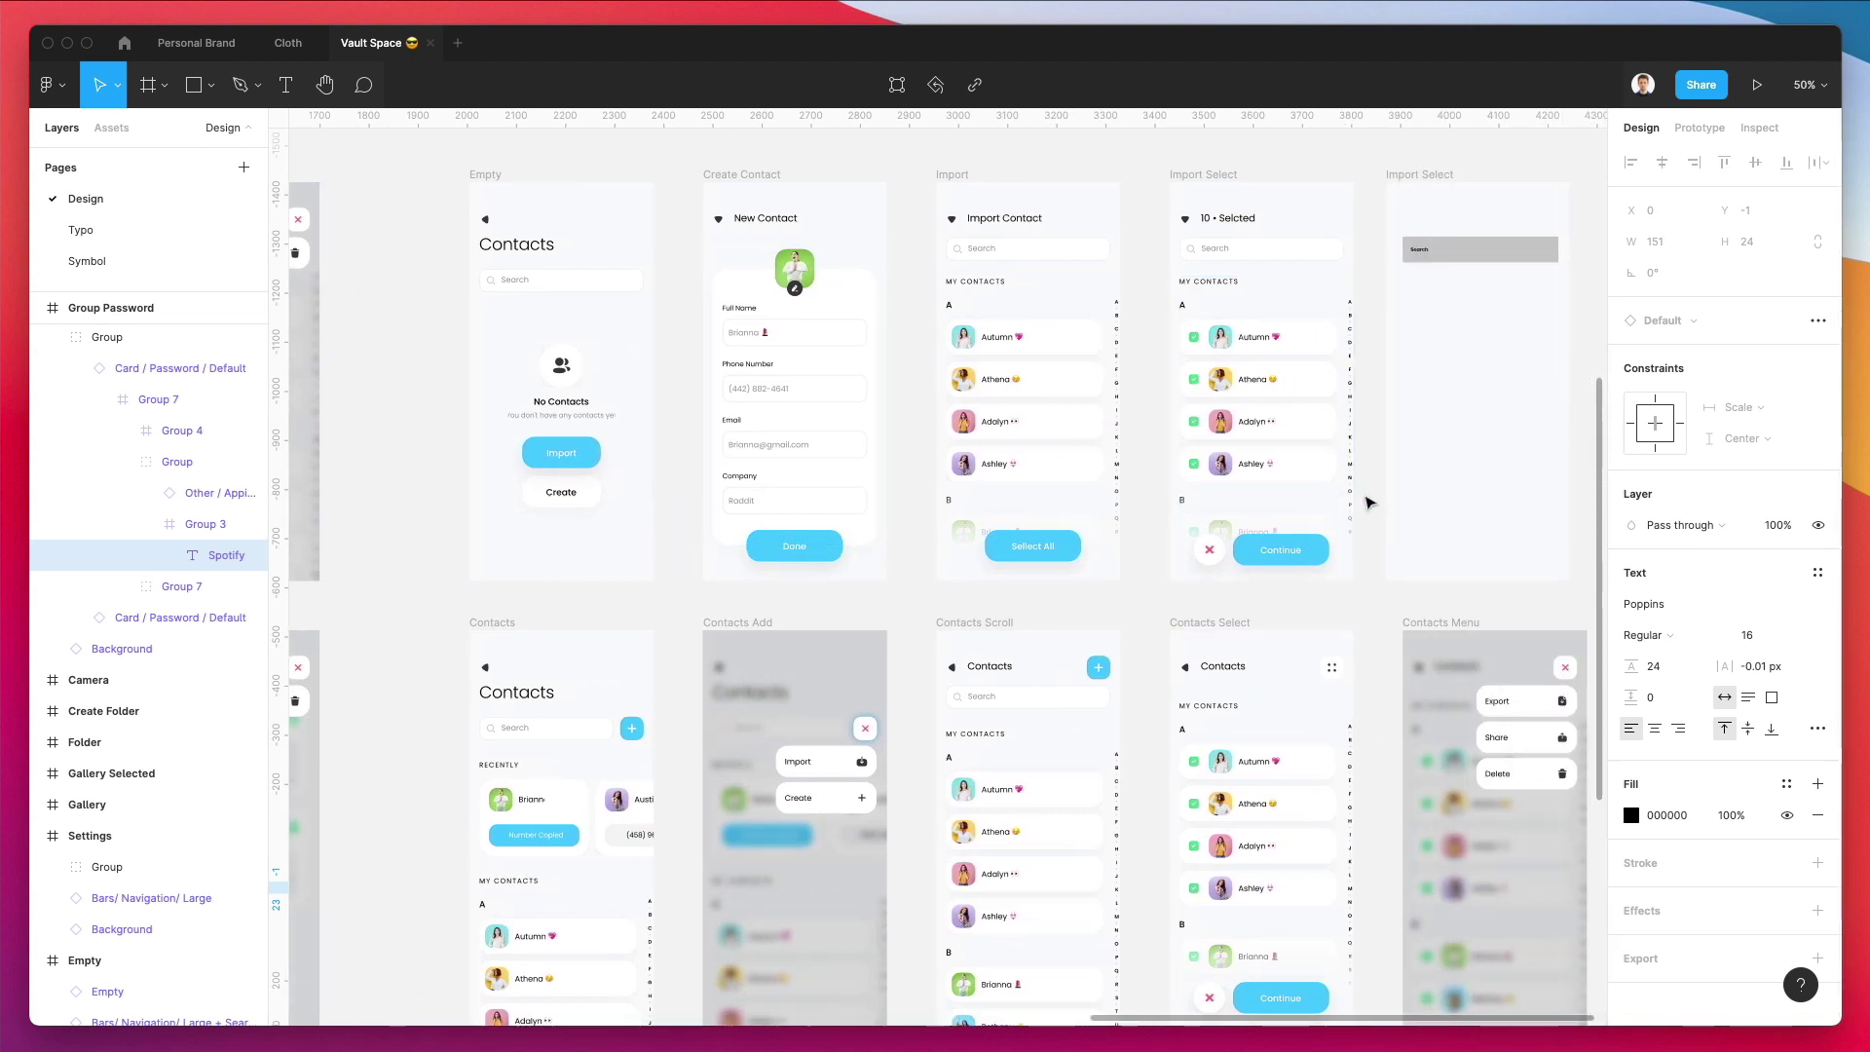
scroll(1369, 503, right, 2)
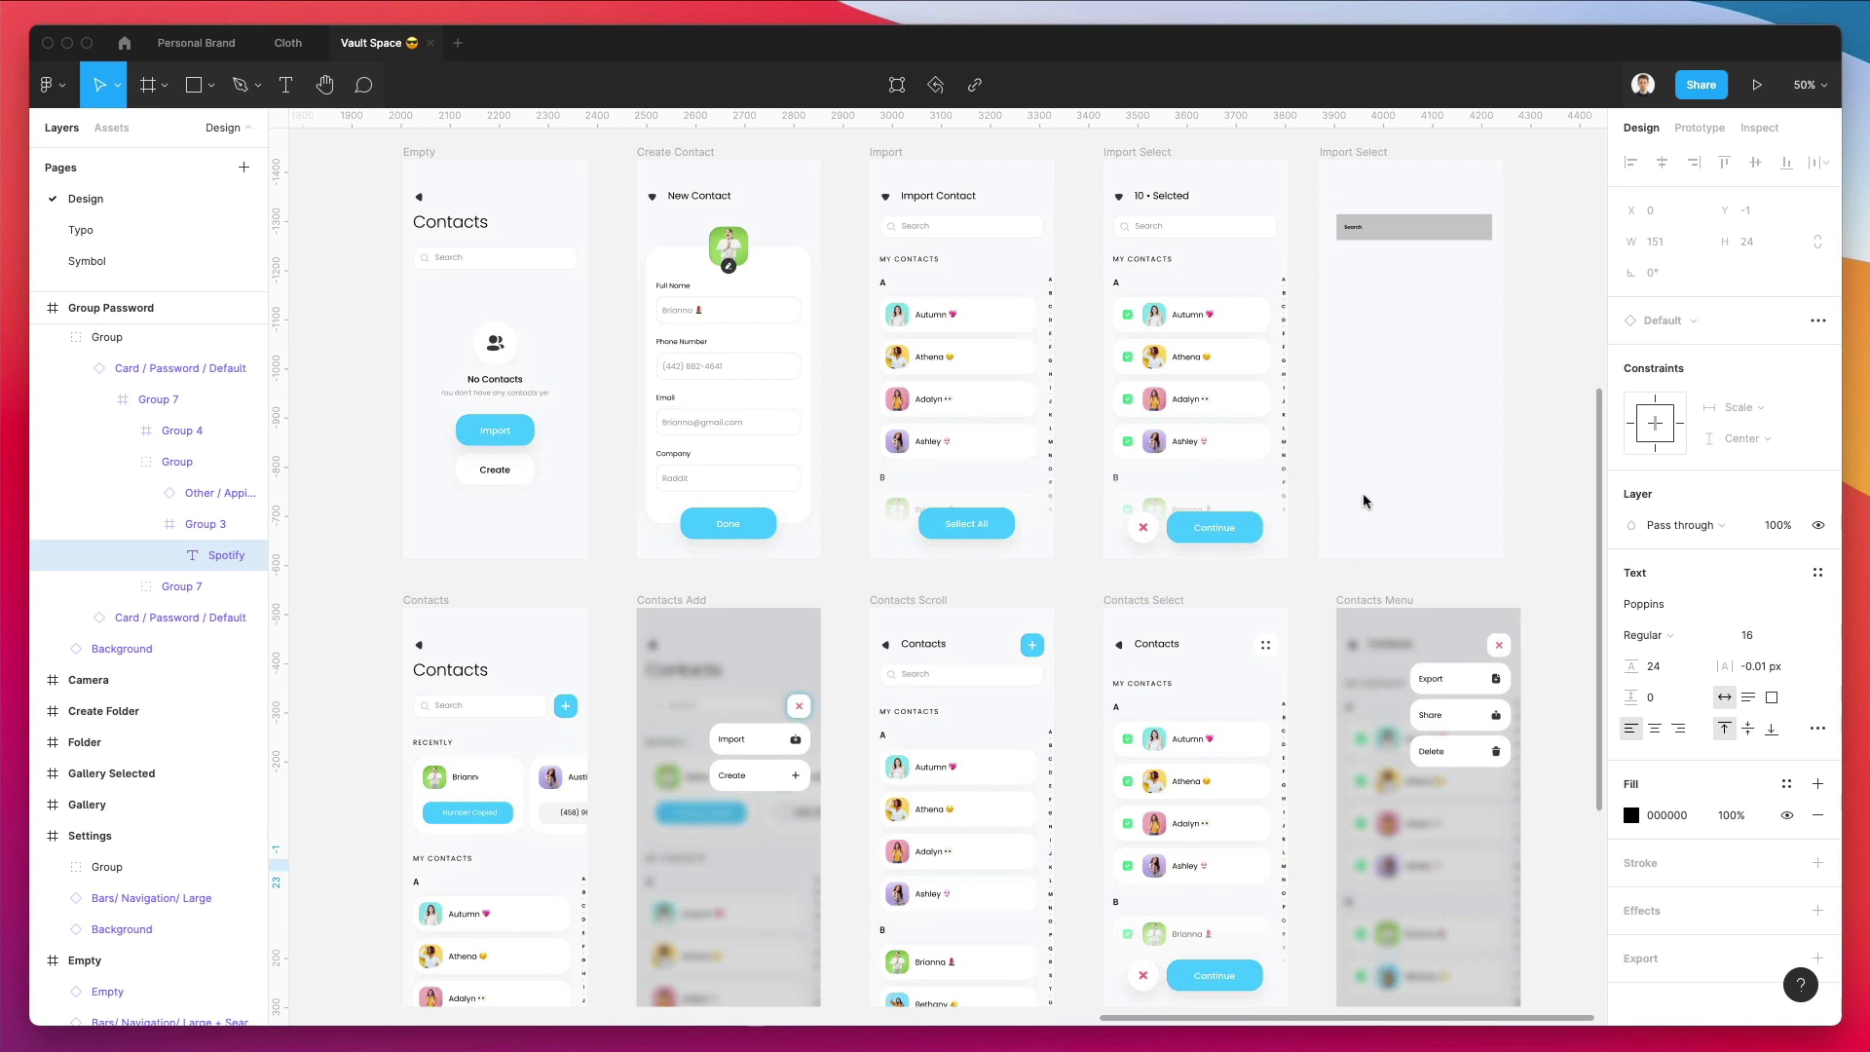
scroll(1362, 501, down, 1)
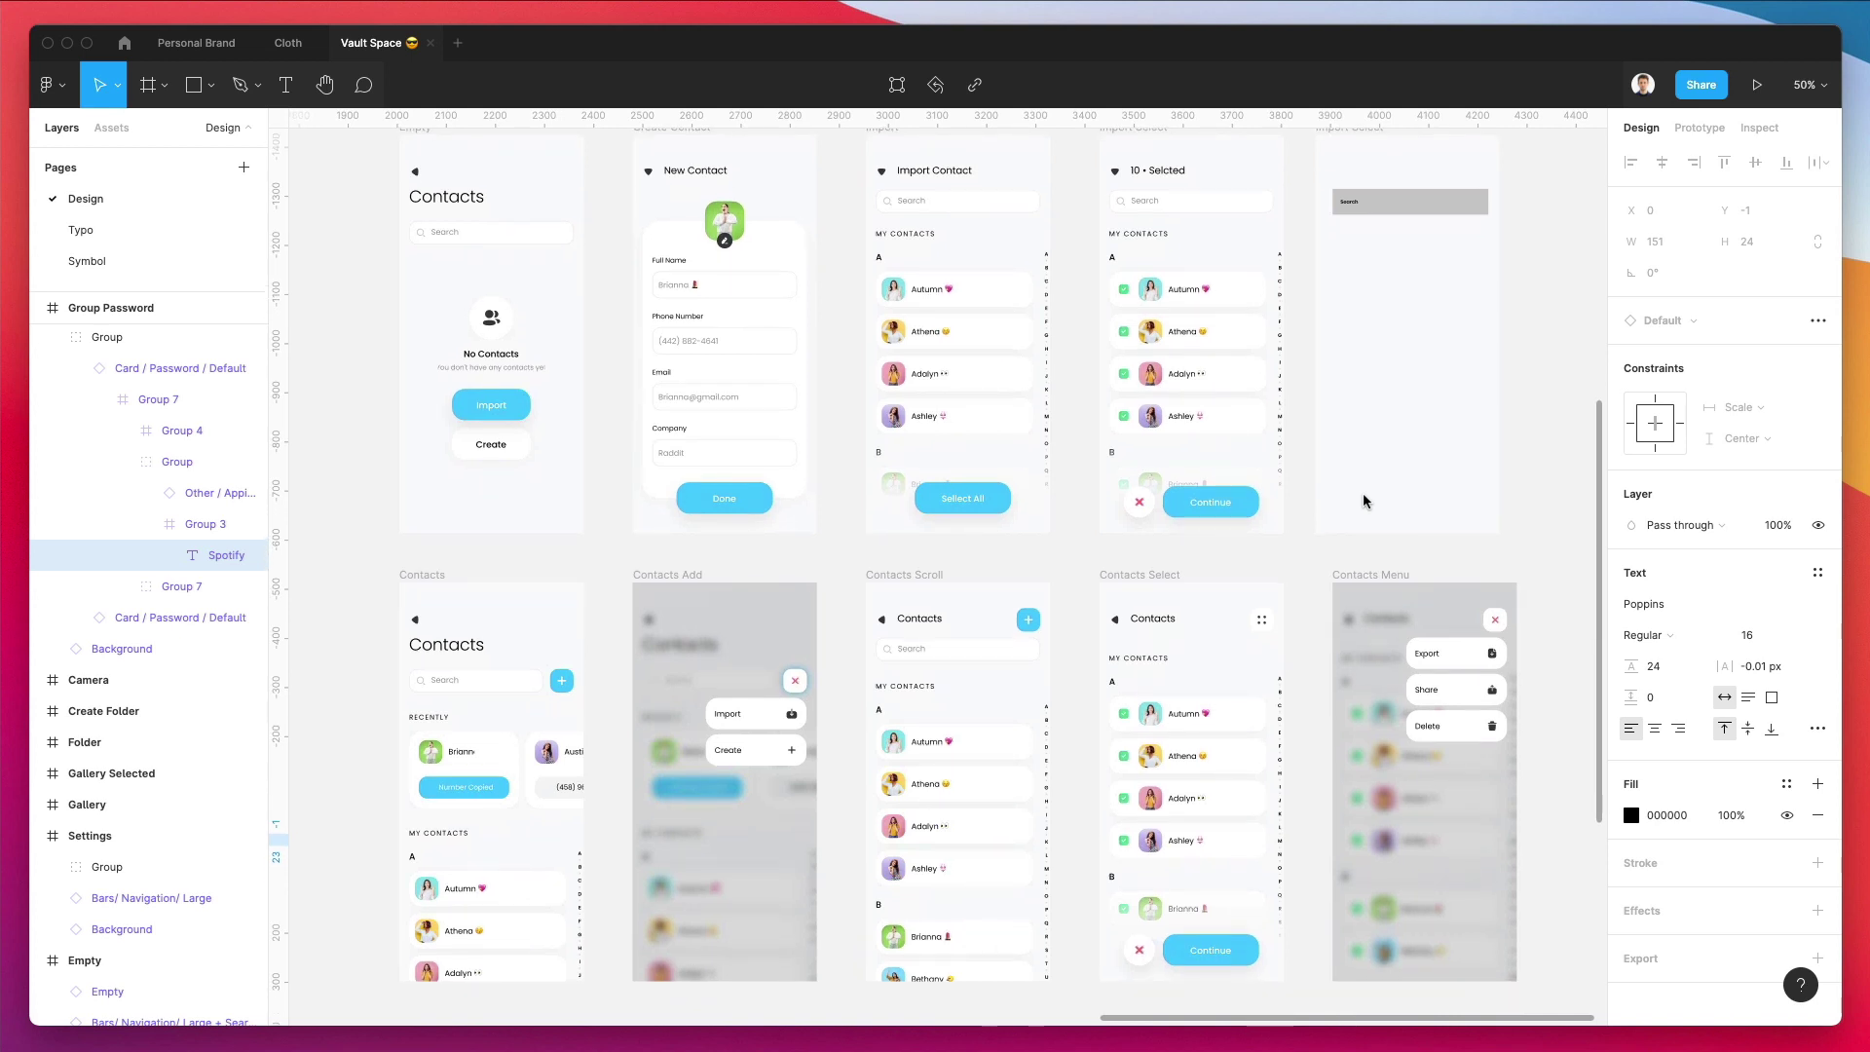